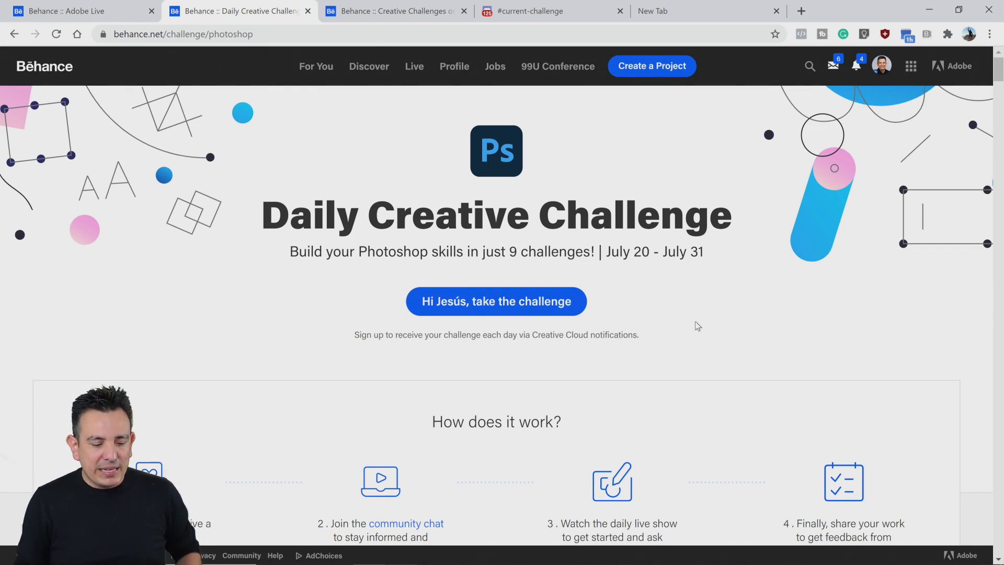
Step: Review how the Photoshop Daily Creative Challenge works and browse the artwork shared in Discord's current-challenge channel
{"action": "scroll", "coordinate": [661, 351], "scroll_direction": "down", "scroll_amount": 4}
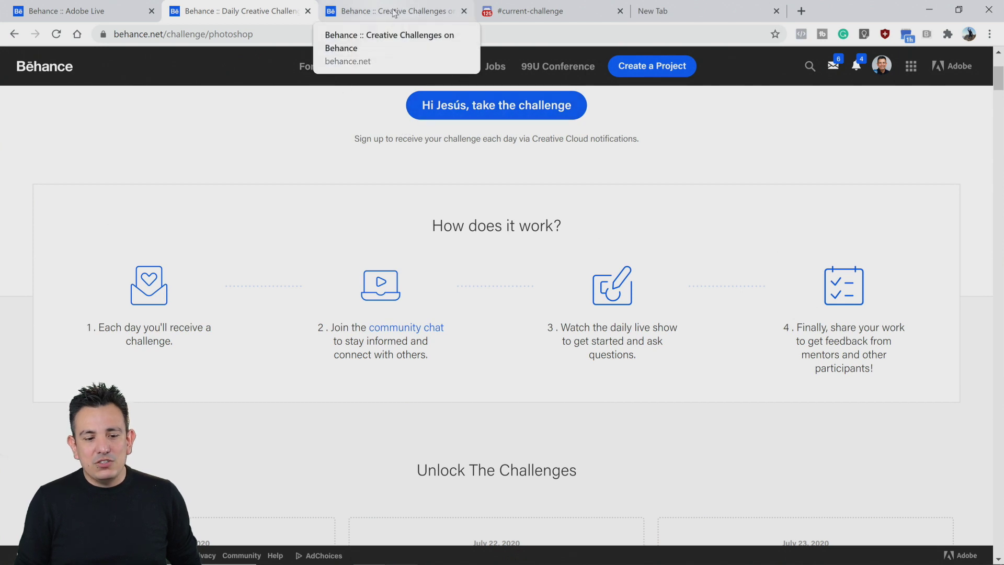
{"action": "left_click", "coordinate": [542, 15]}
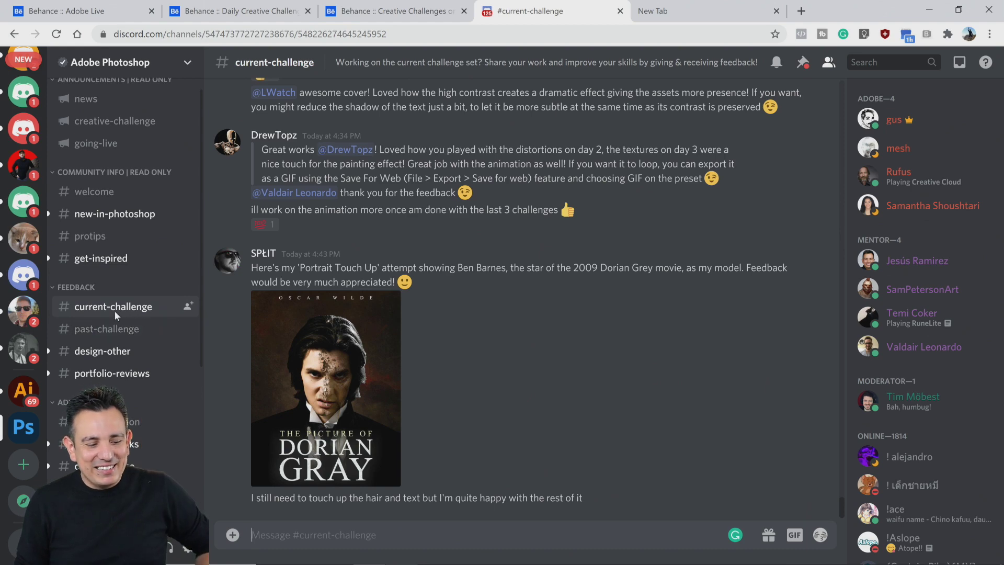
{"action": "scroll", "coordinate": [658, 338], "scroll_direction": "up", "scroll_amount": 3}
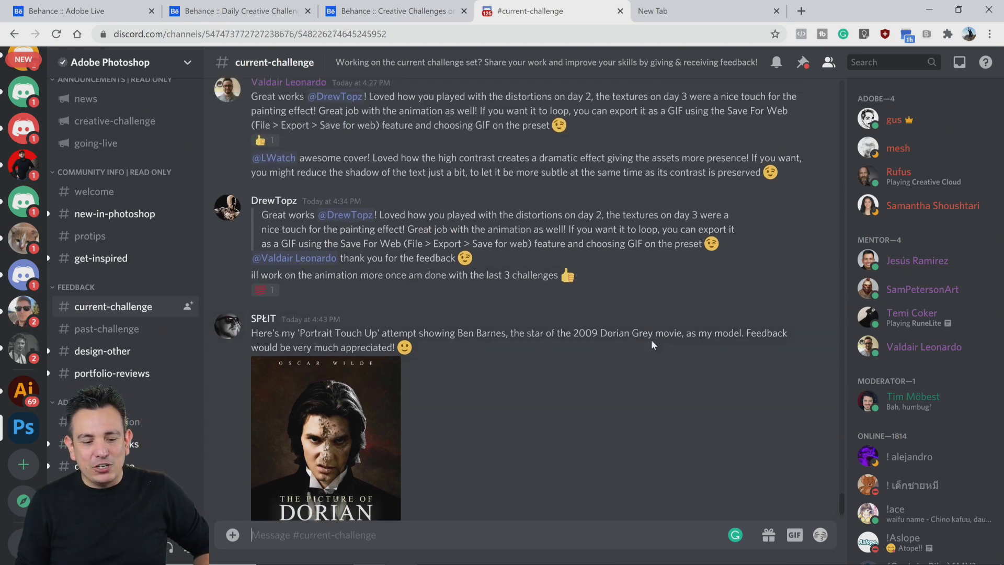
{"action": "scroll", "coordinate": [650, 345], "scroll_direction": "up", "scroll_amount": 8}
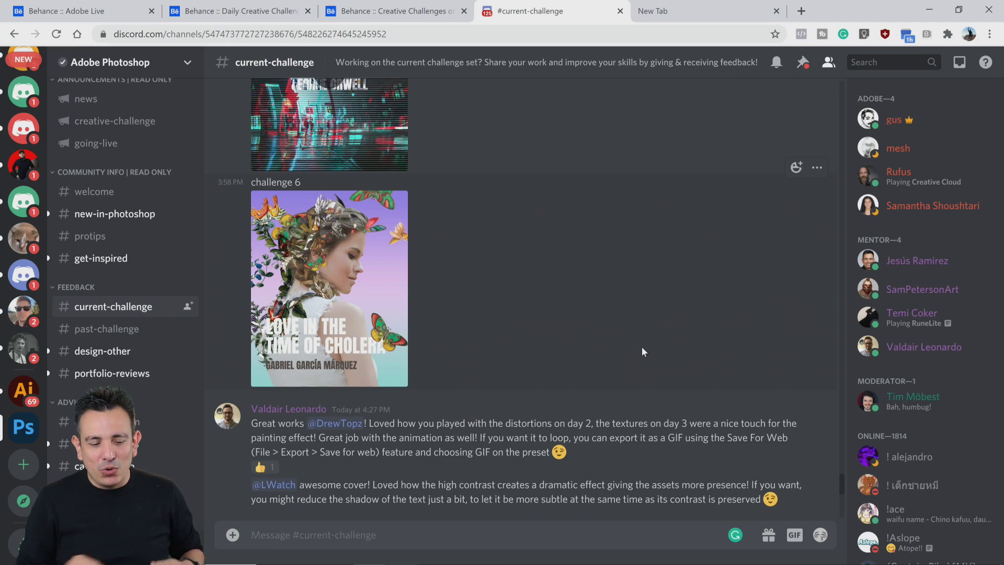
{"action": "scroll", "coordinate": [618, 362], "scroll_direction": "up", "scroll_amount": 10}
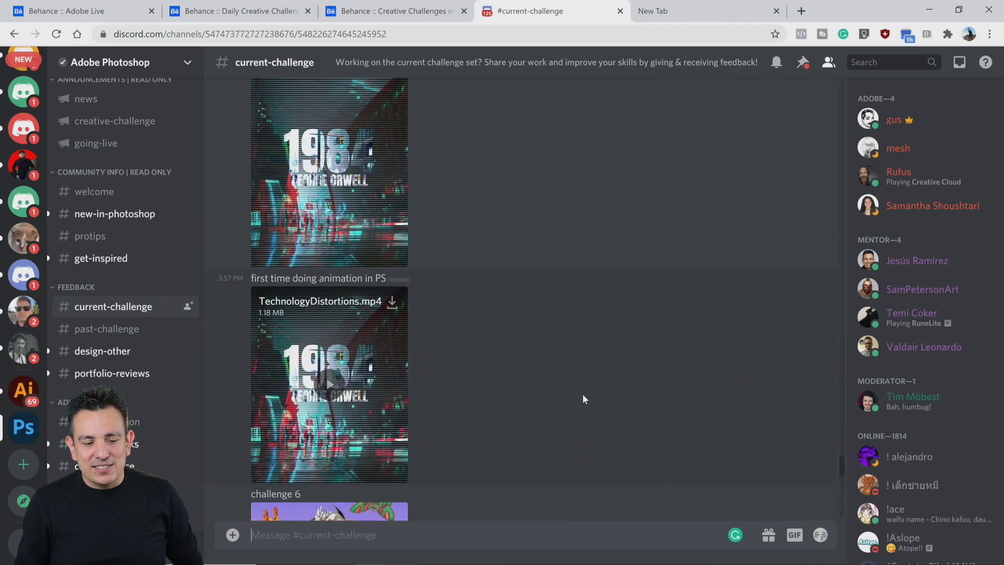
{"action": "scroll", "coordinate": [579, 416], "scroll_direction": "up", "scroll_amount": 15}
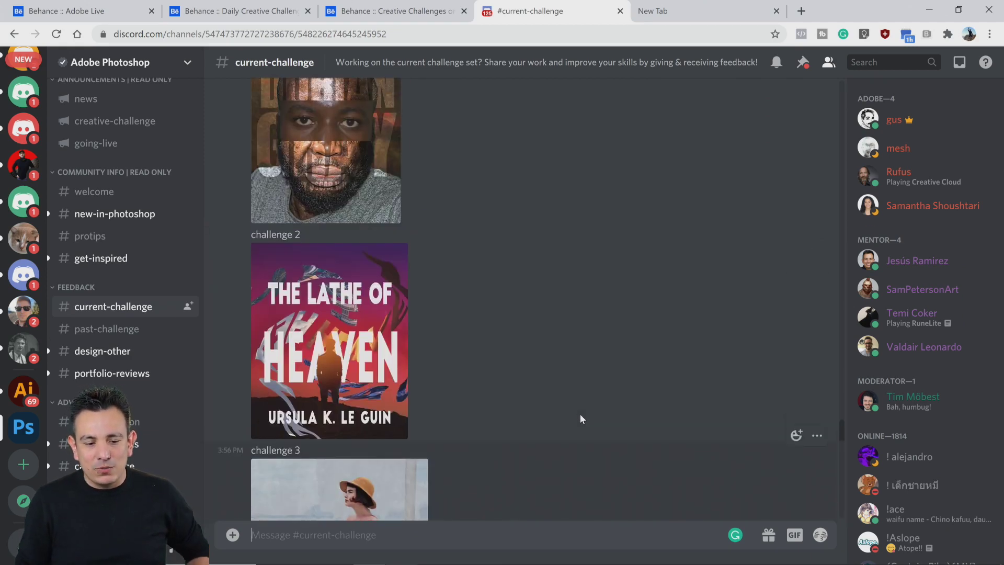
{"action": "scroll", "coordinate": [580, 417], "scroll_direction": "up", "scroll_amount": 7}
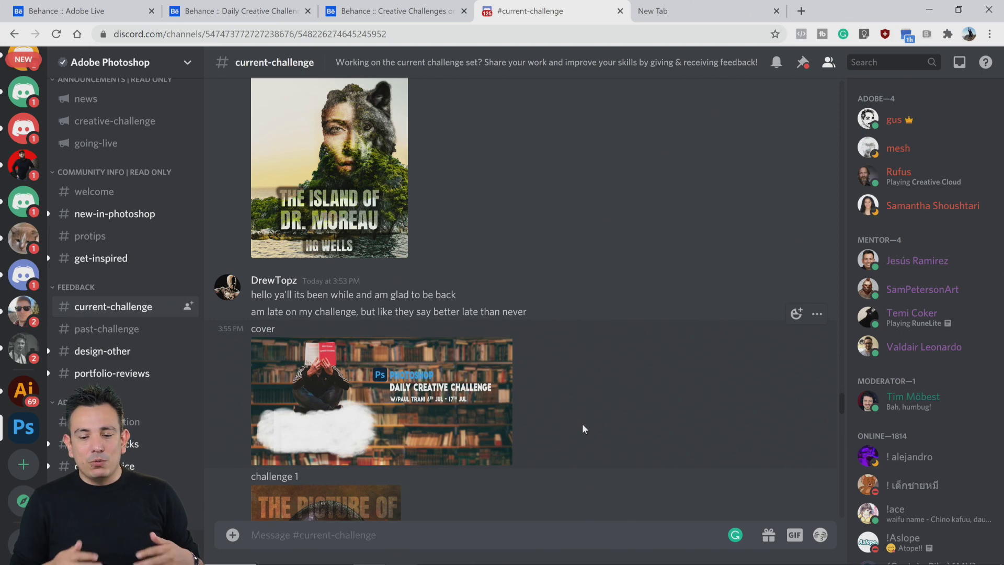
{"action": "scroll", "coordinate": [558, 397], "scroll_direction": "down", "scroll_amount": 10}
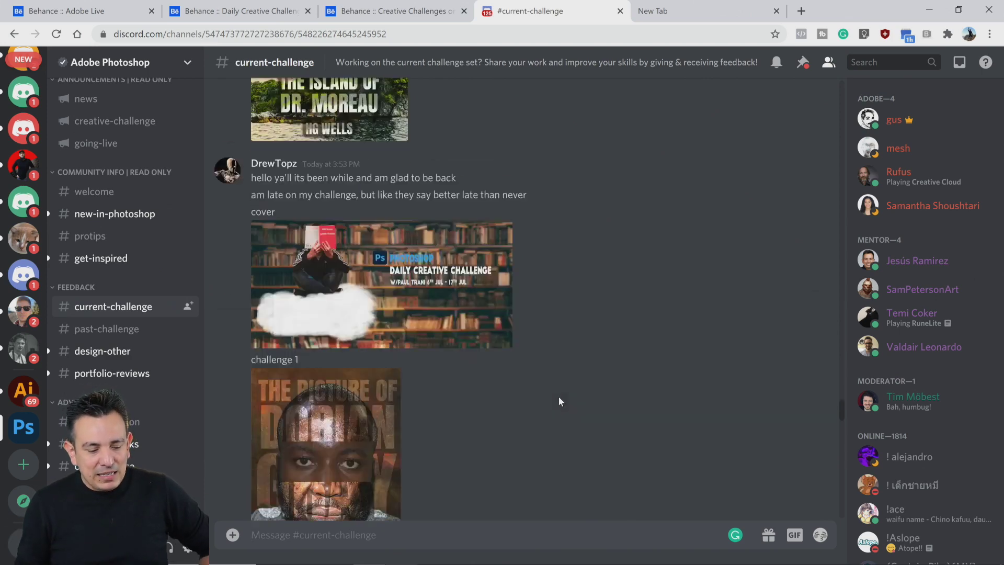
{"action": "scroll", "coordinate": [565, 403], "scroll_direction": "down", "scroll_amount": 7}
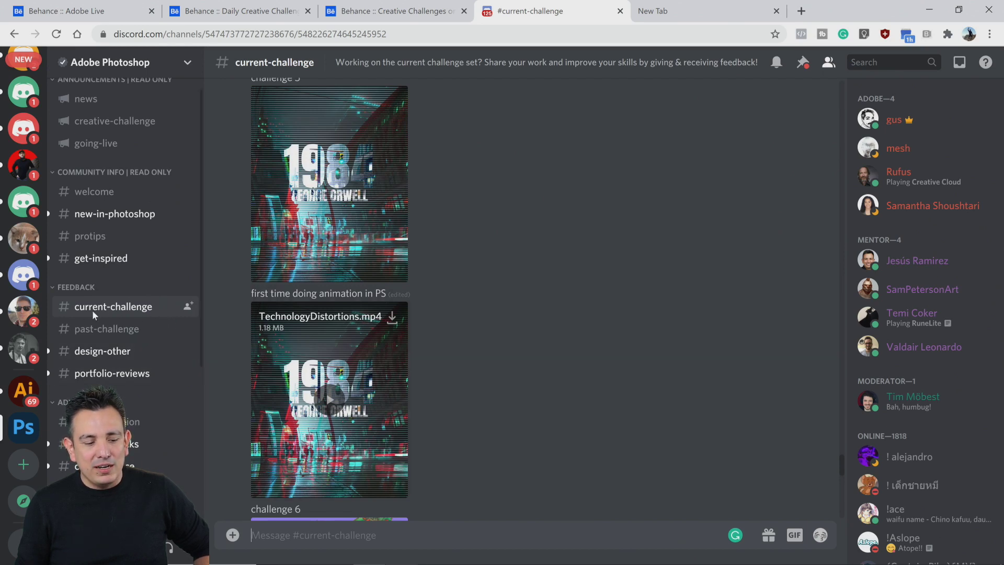
Step: Look through the past-challenge, tips-and-tricks and career-advice channels of the Adobe Photoshop server
{"action": "left_click", "coordinate": [120, 332]}
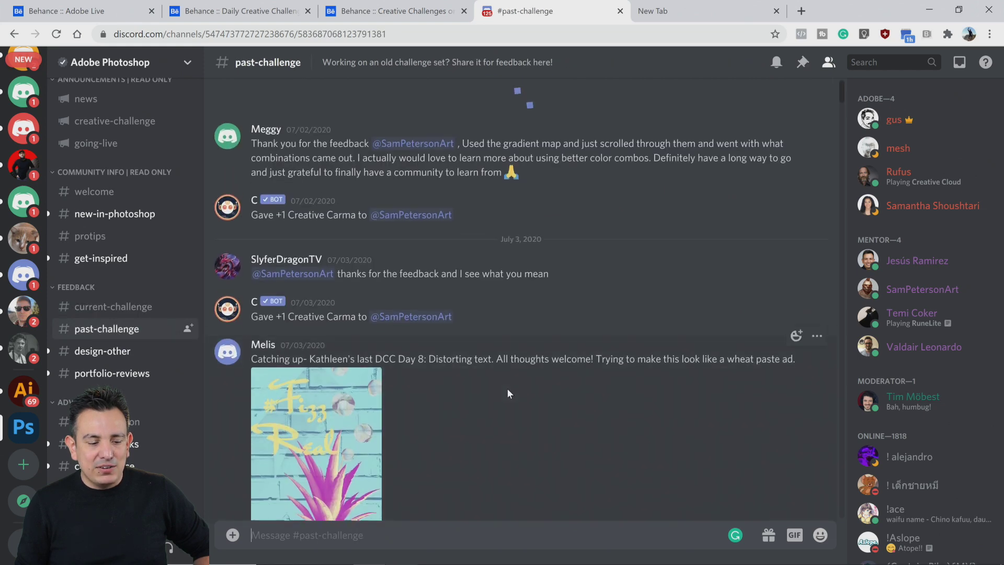
{"action": "left_click", "coordinate": [107, 384]}
{"action": "left_click", "coordinate": [157, 444]}
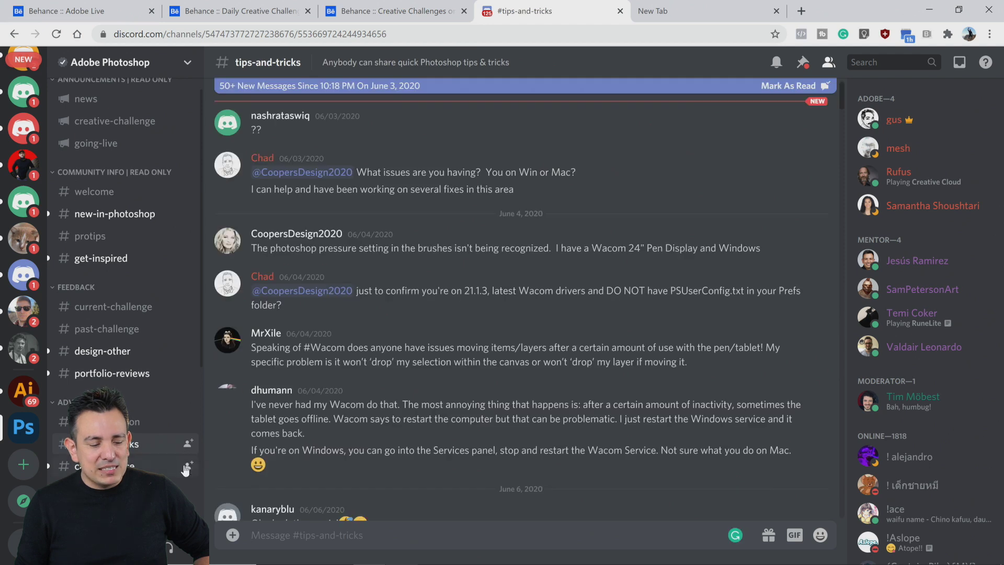
{"action": "left_click", "coordinate": [178, 421]}
{"action": "left_click", "coordinate": [177, 465]}
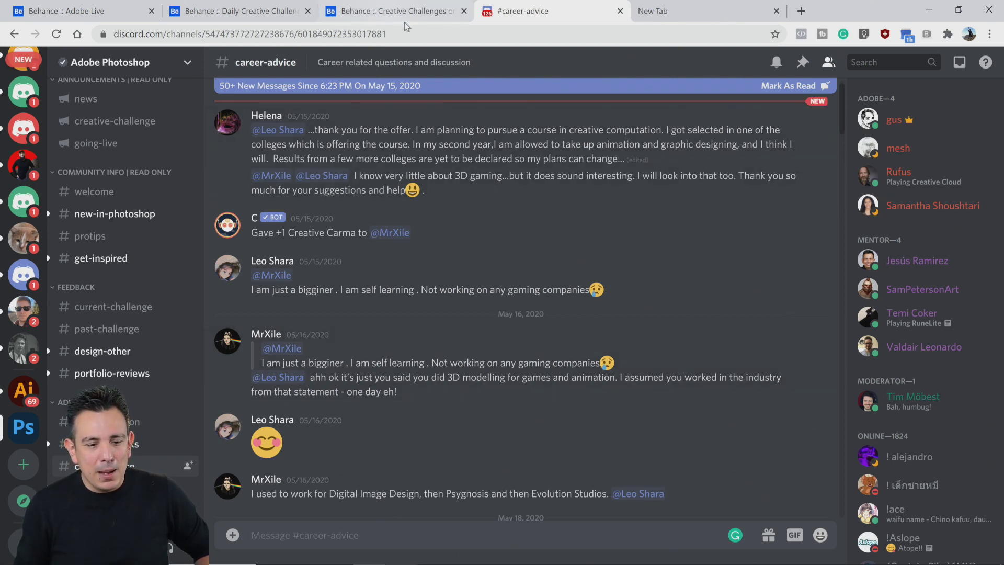
Step: Switch back to Behance's Daily Creative Challenge page and examine the participation steps and the dated challenges through July 31, 2020
{"action": "left_click", "coordinate": [250, 19]}
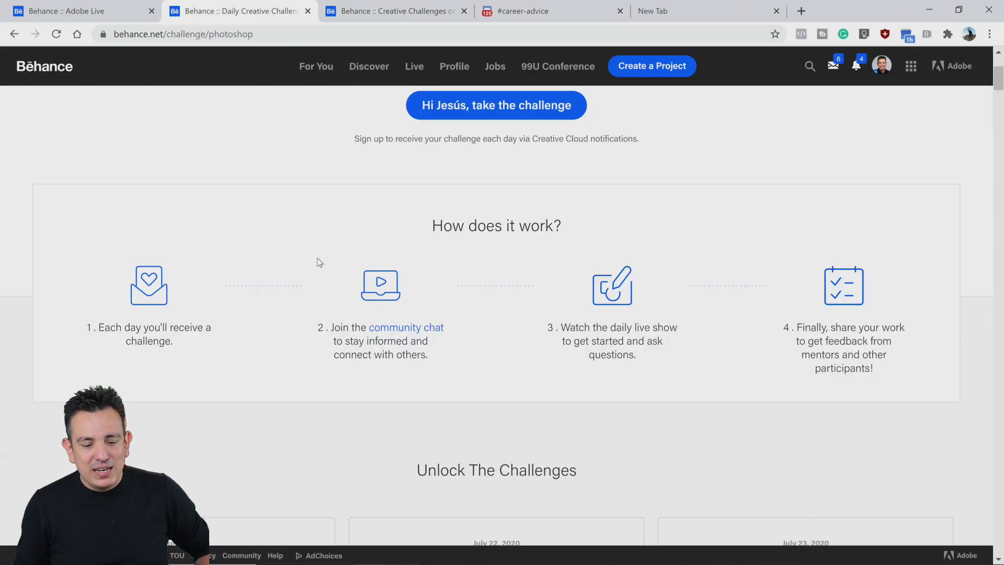
{"action": "scroll", "coordinate": [319, 261], "scroll_direction": "down", "scroll_amount": 2}
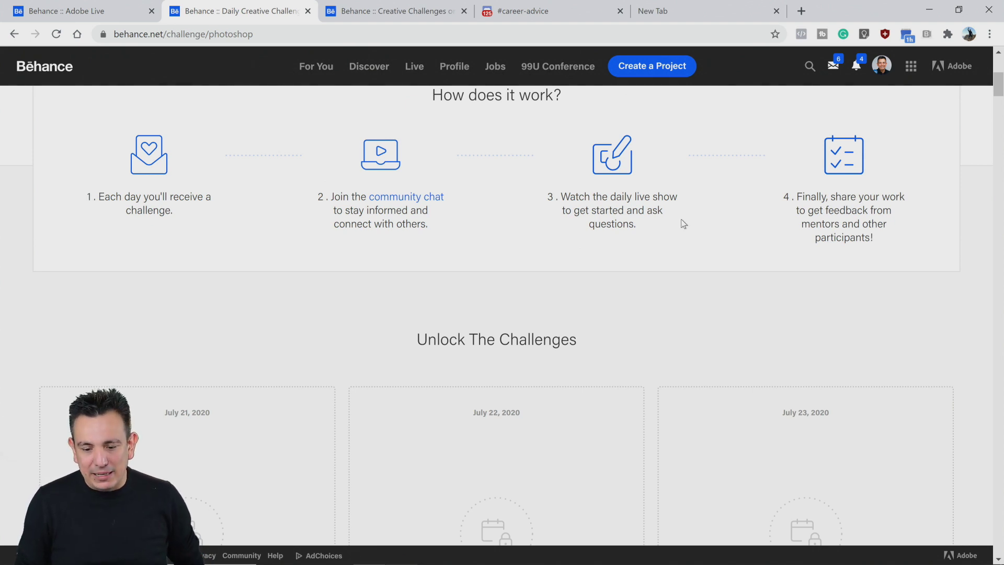
{"action": "scroll", "coordinate": [683, 224], "scroll_direction": "down", "scroll_amount": 5}
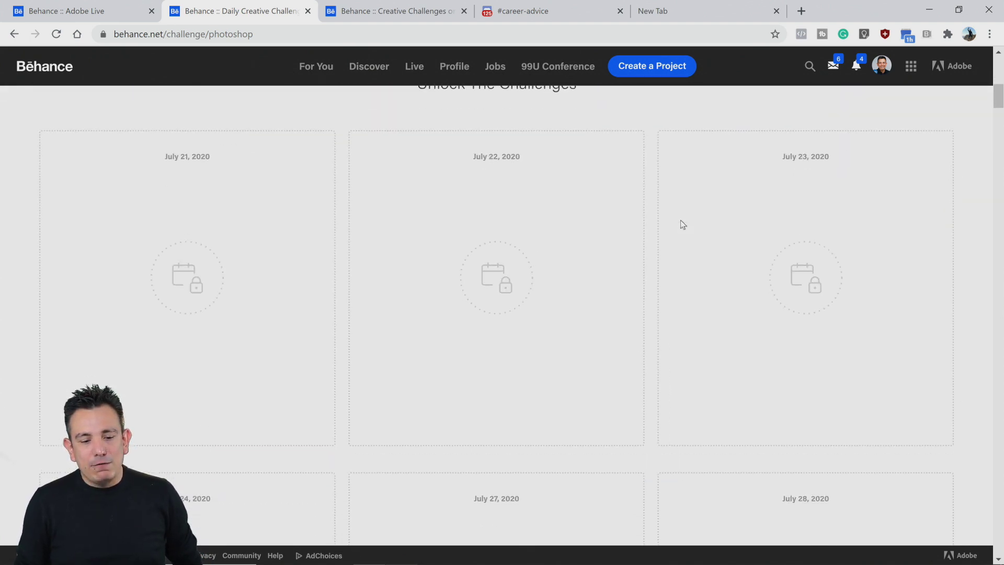
{"action": "scroll", "coordinate": [684, 224], "scroll_direction": "up", "scroll_amount": 1}
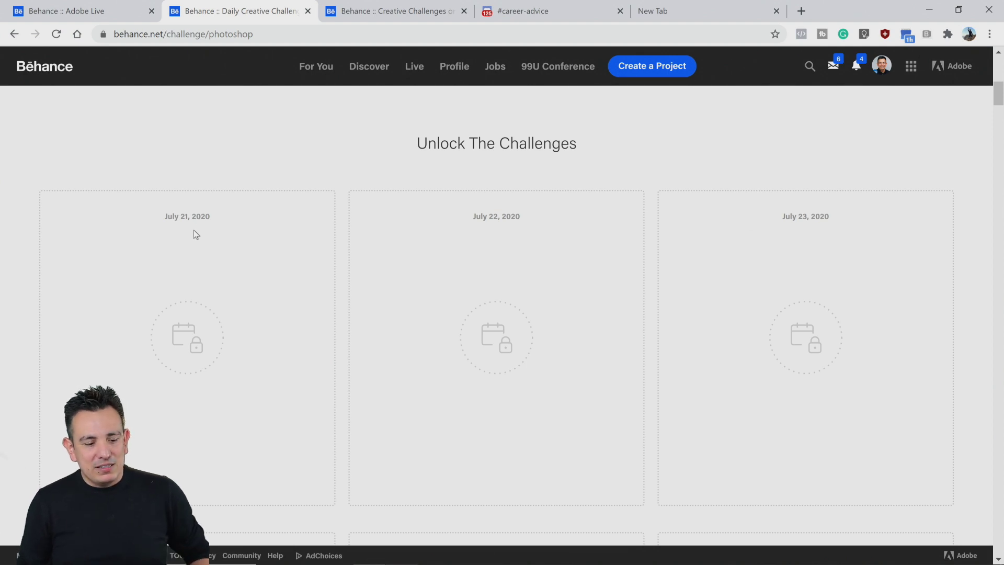
{"action": "scroll", "coordinate": [189, 236], "scroll_direction": "down", "scroll_amount": 10}
{"action": "scroll", "coordinate": [187, 235], "scroll_direction": "down", "scroll_amount": 15}
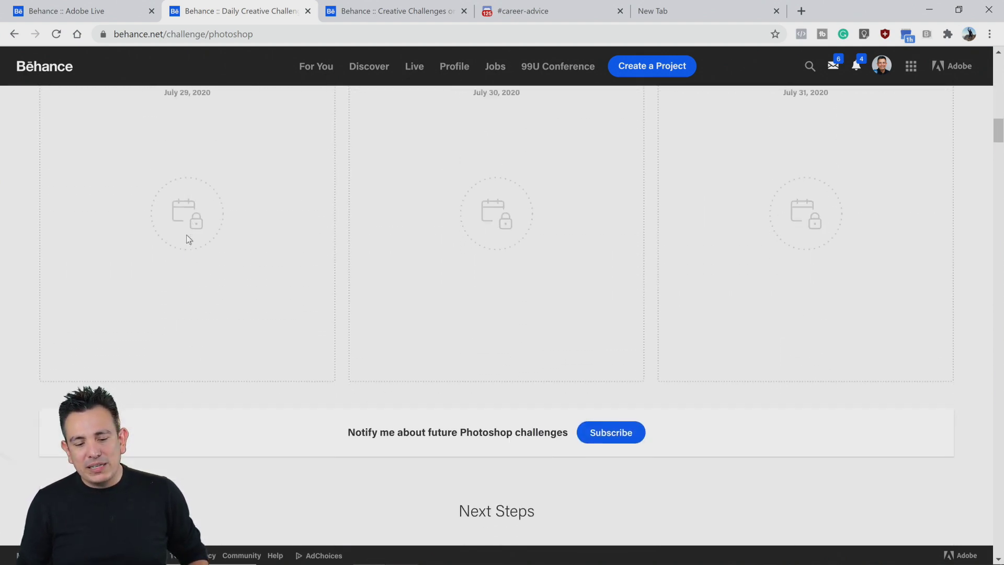
Step: Examine the past Photoshop challenges from July 6 - July 17 back to January and earlier, and return to the page's heading
{"action": "scroll", "coordinate": [155, 241], "scroll_direction": "down", "scroll_amount": 3}
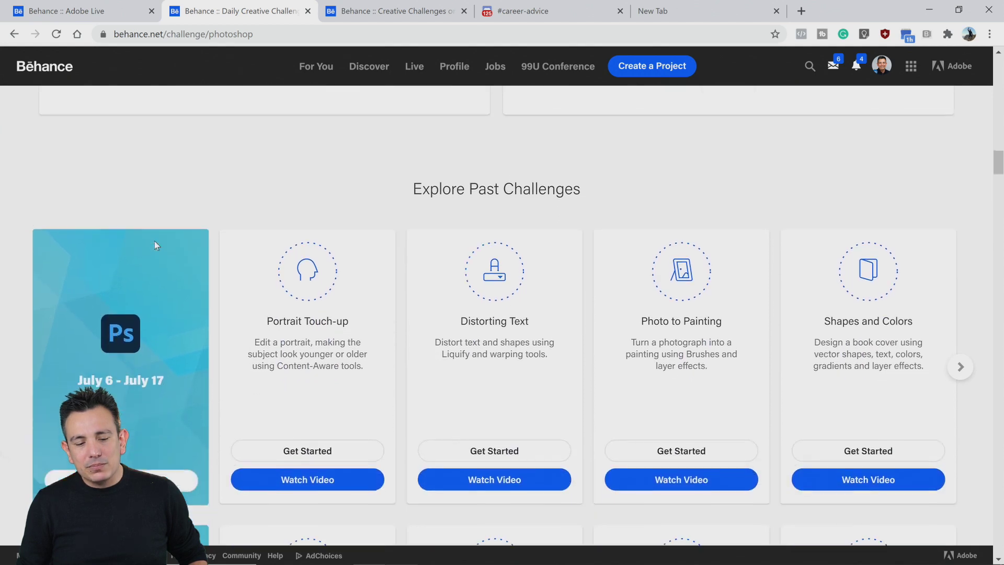
{"action": "scroll", "coordinate": [32, 232], "scroll_direction": "down", "scroll_amount": 3}
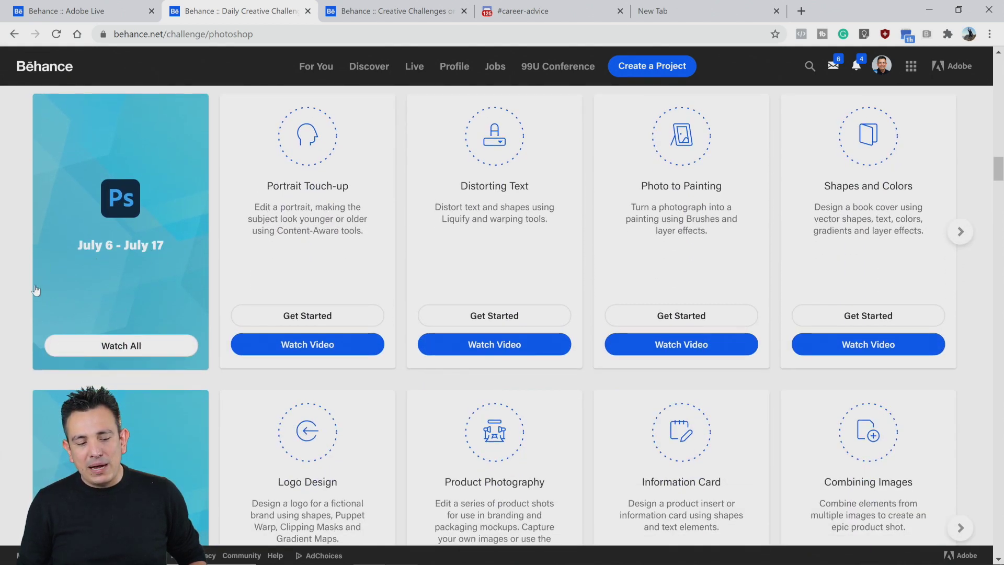
{"action": "scroll", "coordinate": [34, 288], "scroll_direction": "down", "scroll_amount": 3}
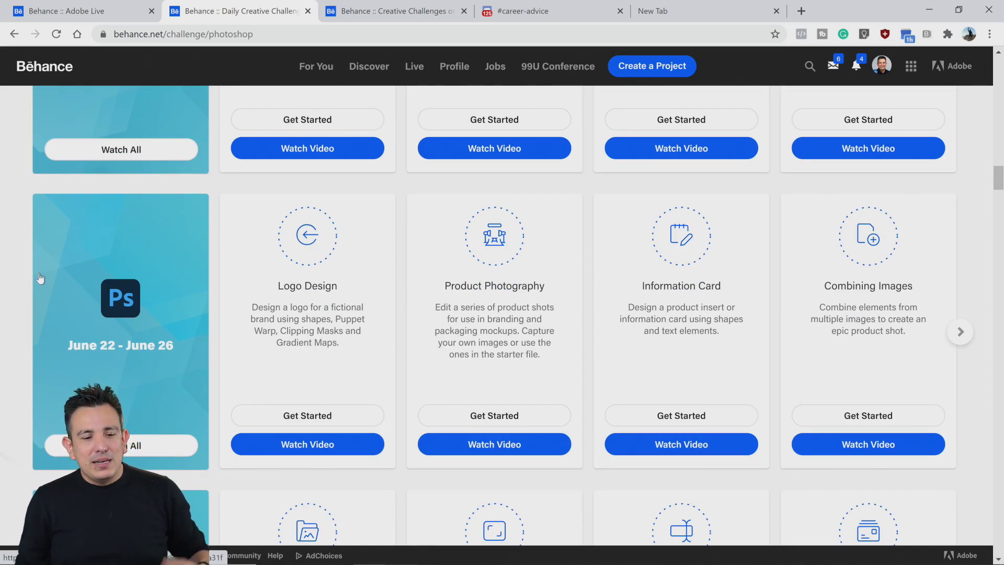
{"action": "scroll", "coordinate": [5, 286], "scroll_direction": "down", "scroll_amount": 3}
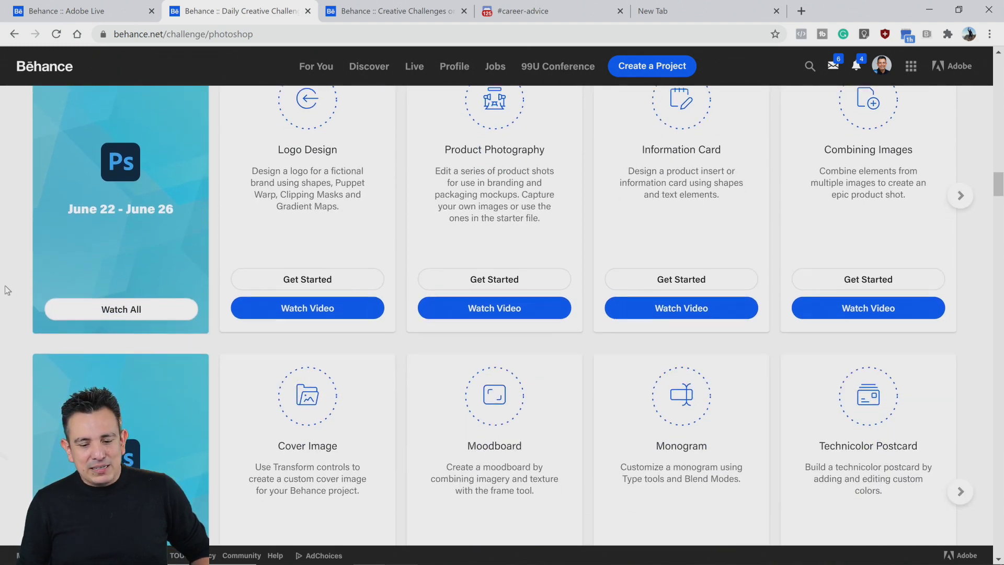
{"action": "scroll", "coordinate": [5, 284], "scroll_direction": "down", "scroll_amount": 7}
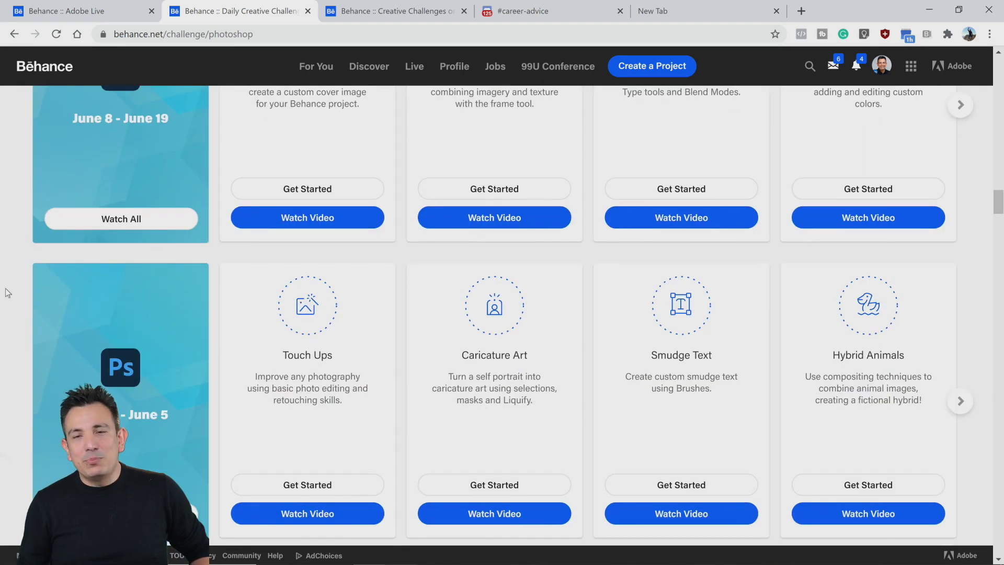
{"action": "scroll", "coordinate": [7, 287], "scroll_direction": "down", "scroll_amount": 7}
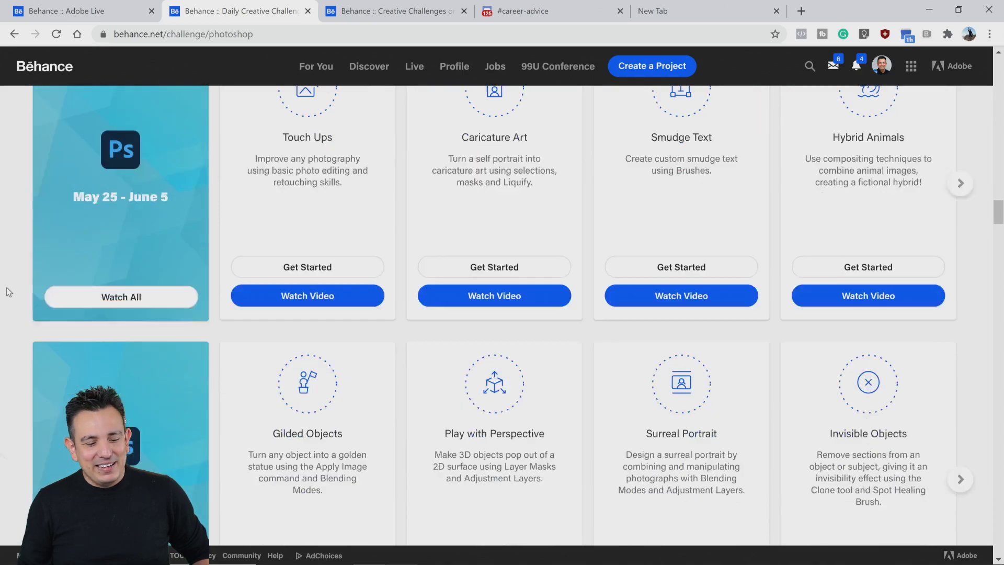
{"action": "scroll", "coordinate": [8, 287], "scroll_direction": "down", "scroll_amount": 20}
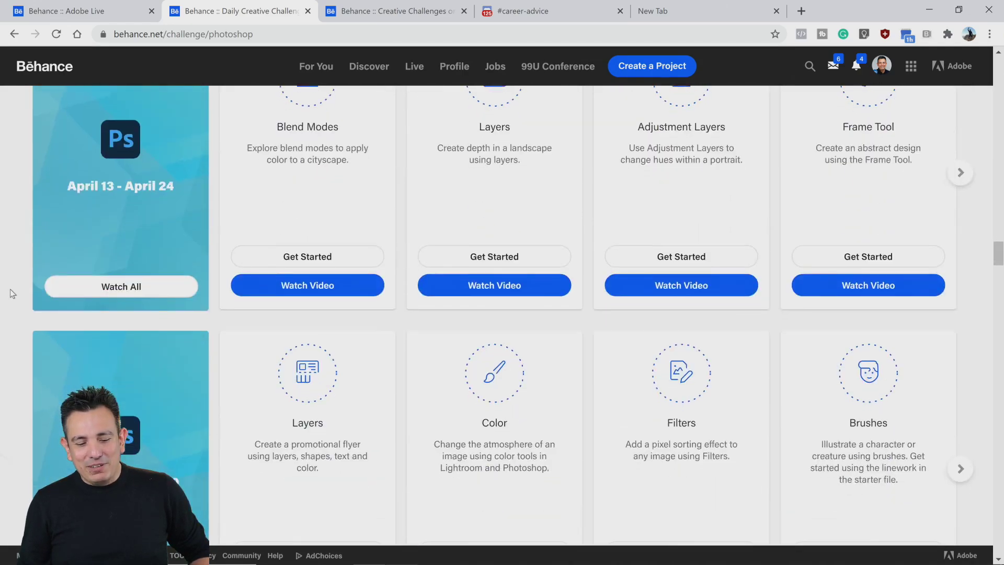
{"action": "scroll", "coordinate": [11, 289], "scroll_direction": "down", "scroll_amount": 18}
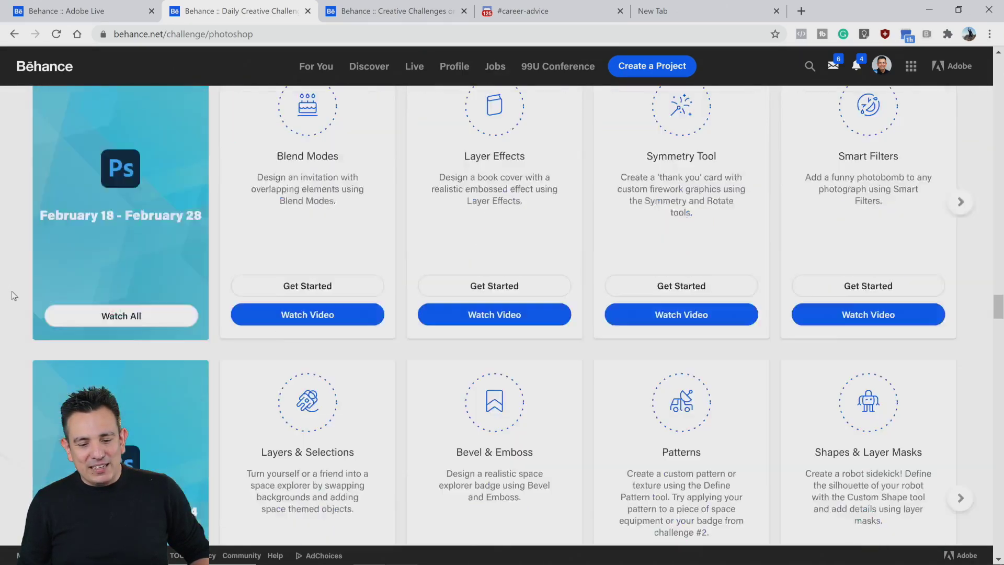
{"action": "scroll", "coordinate": [12, 293], "scroll_direction": "down", "scroll_amount": 20}
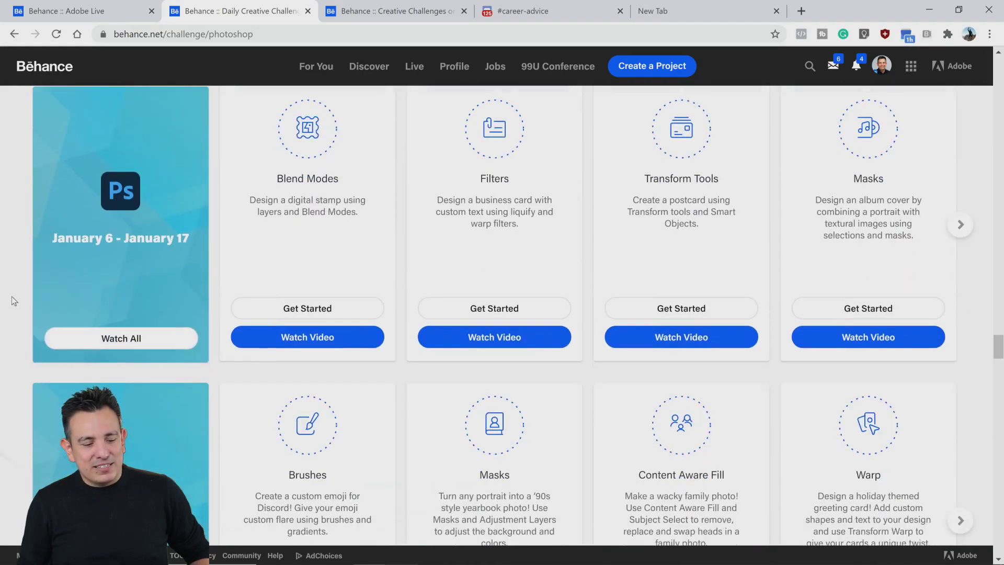
{"action": "scroll", "coordinate": [14, 301], "scroll_direction": "down", "scroll_amount": 6}
{"action": "scroll", "coordinate": [12, 301], "scroll_direction": "up", "scroll_amount": 20}
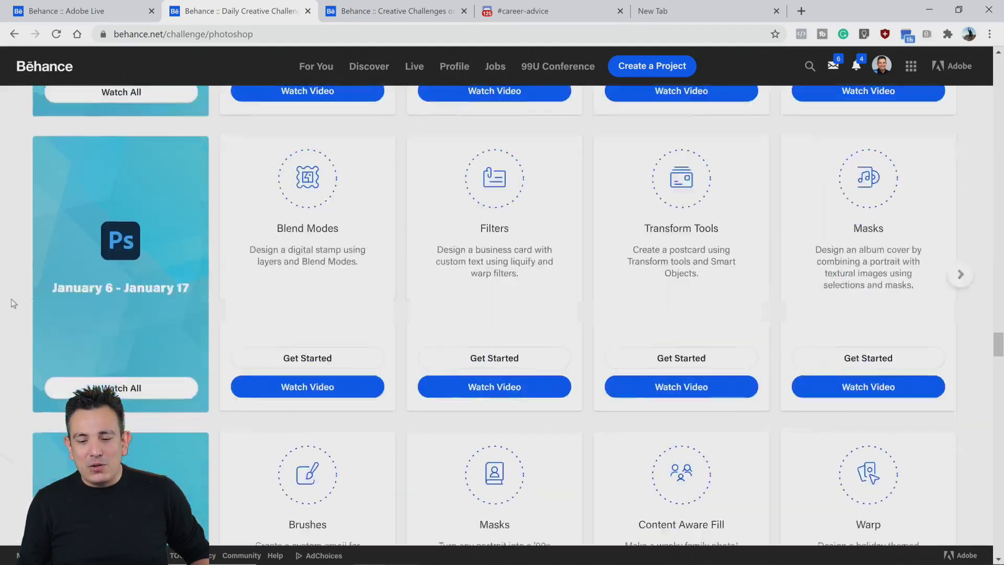
{"action": "scroll", "coordinate": [11, 299], "scroll_direction": "up", "scroll_amount": 20}
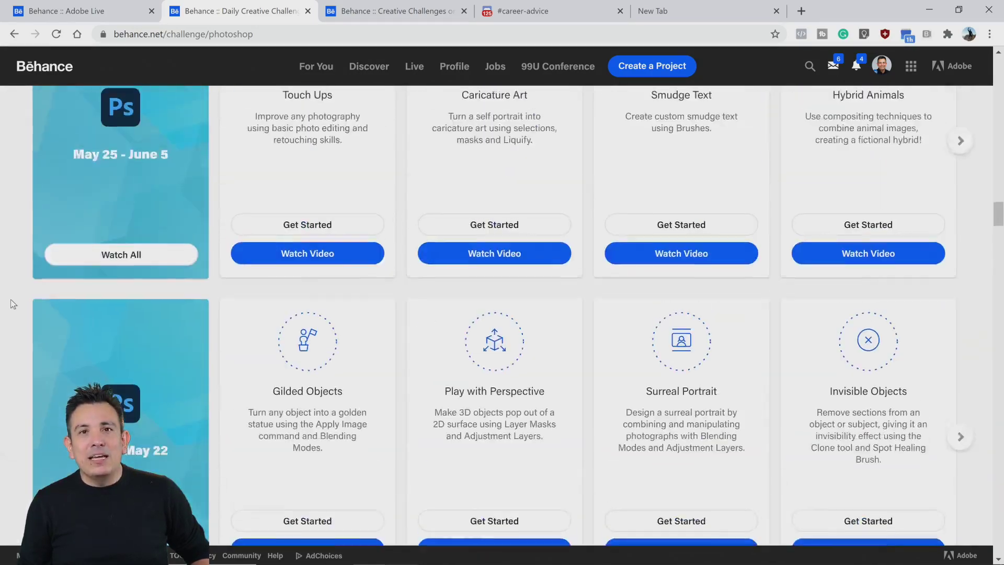
{"action": "scroll", "coordinate": [7, 301], "scroll_direction": "down", "scroll_amount": 7}
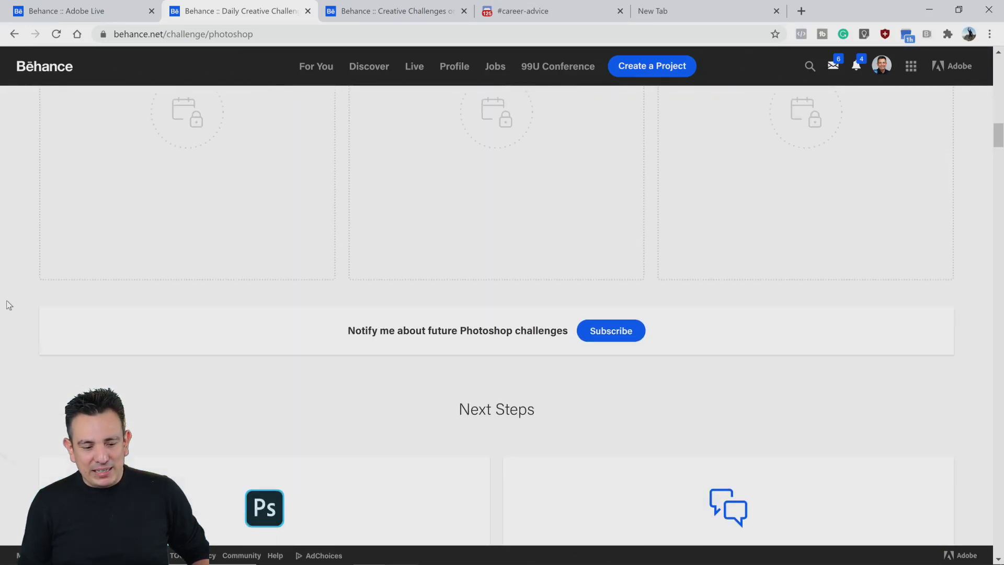
{"action": "scroll", "coordinate": [6, 301], "scroll_direction": "up", "scroll_amount": 9}
{"action": "scroll", "coordinate": [7, 300], "scroll_direction": "up", "scroll_amount": 10}
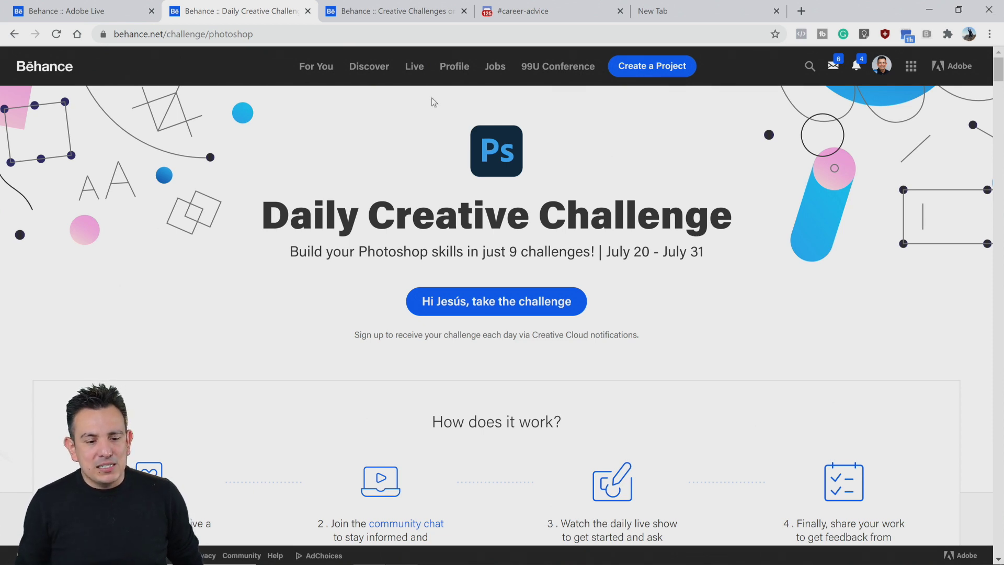
Step: Open Behance's Creative Challenges gallery and look over the curated community projects across all categories
{"action": "left_click", "coordinate": [406, 16]}
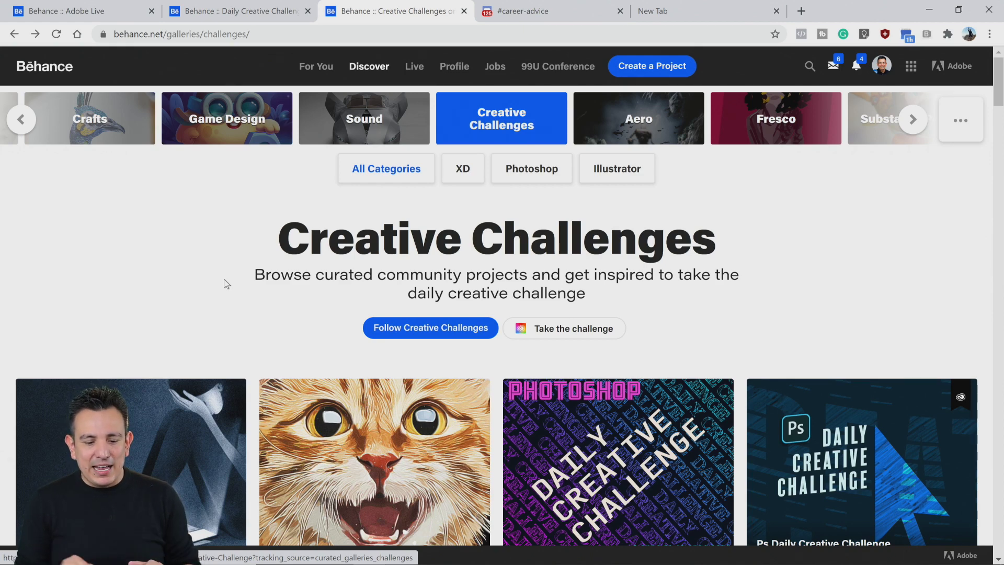
{"action": "scroll", "coordinate": [256, 312], "scroll_direction": "down", "scroll_amount": 1}
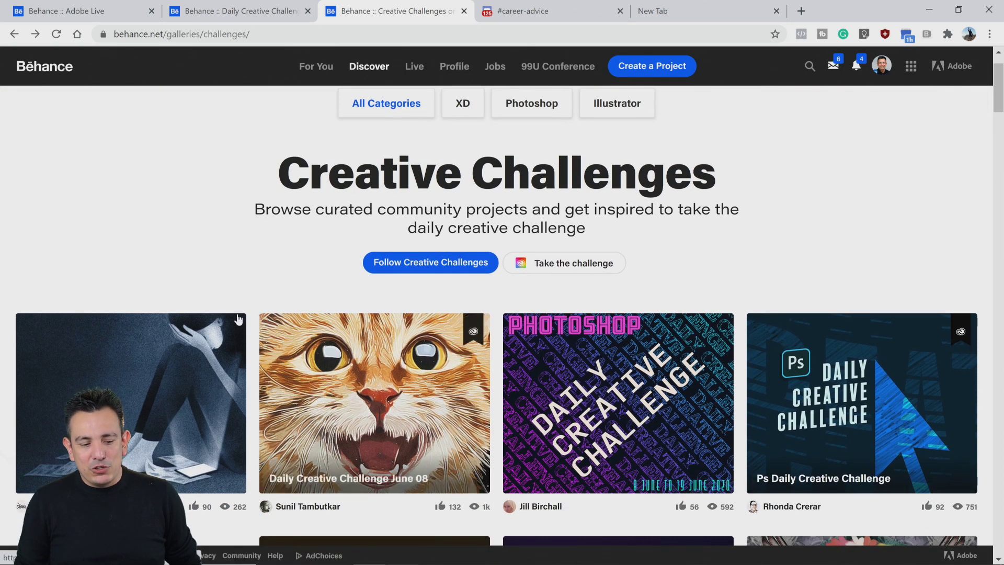
{"action": "scroll", "coordinate": [740, 251], "scroll_direction": "up", "scroll_amount": 1}
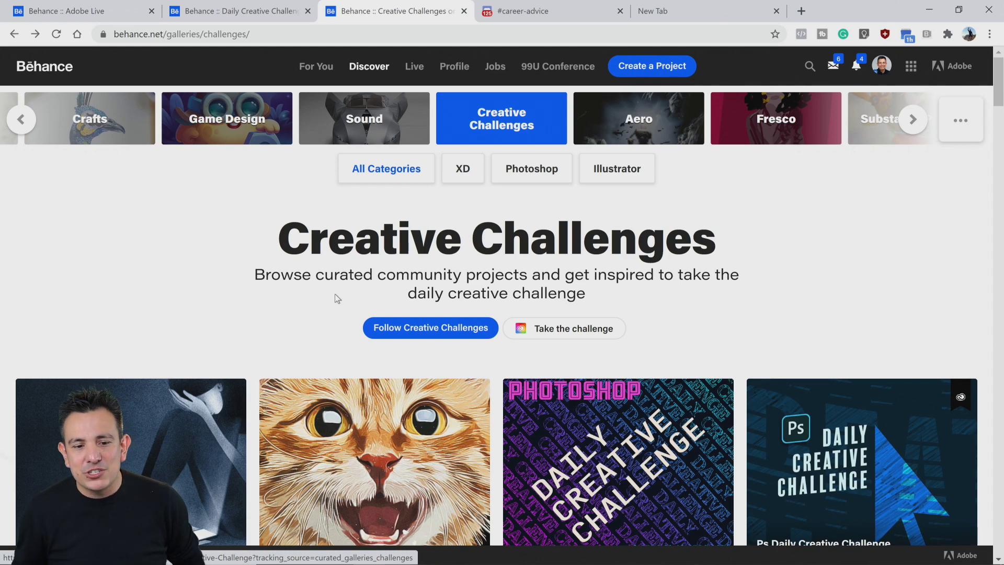
{"action": "scroll", "coordinate": [493, 348], "scroll_direction": "down", "scroll_amount": 1}
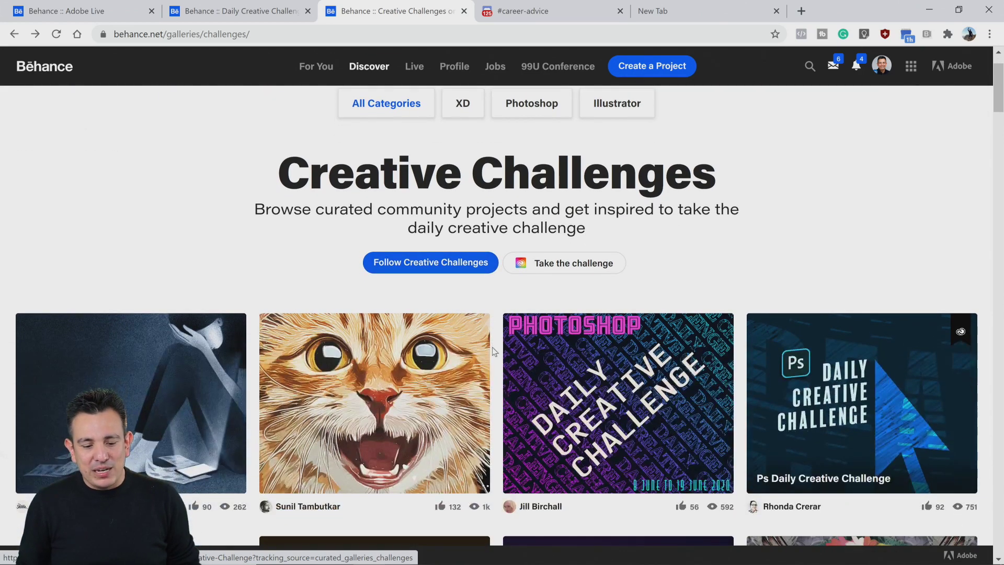
{"action": "scroll", "coordinate": [494, 352], "scroll_direction": "up", "scroll_amount": 1}
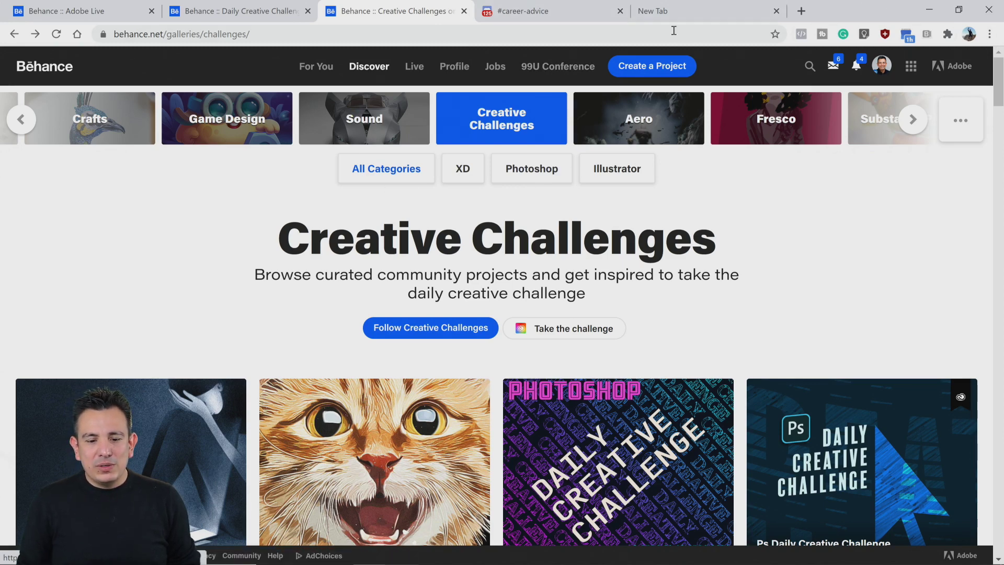
Step: Start a new Behance project and add a text block reading "Daily Creative Challenge"
{"action": "left_click", "coordinate": [657, 68]}
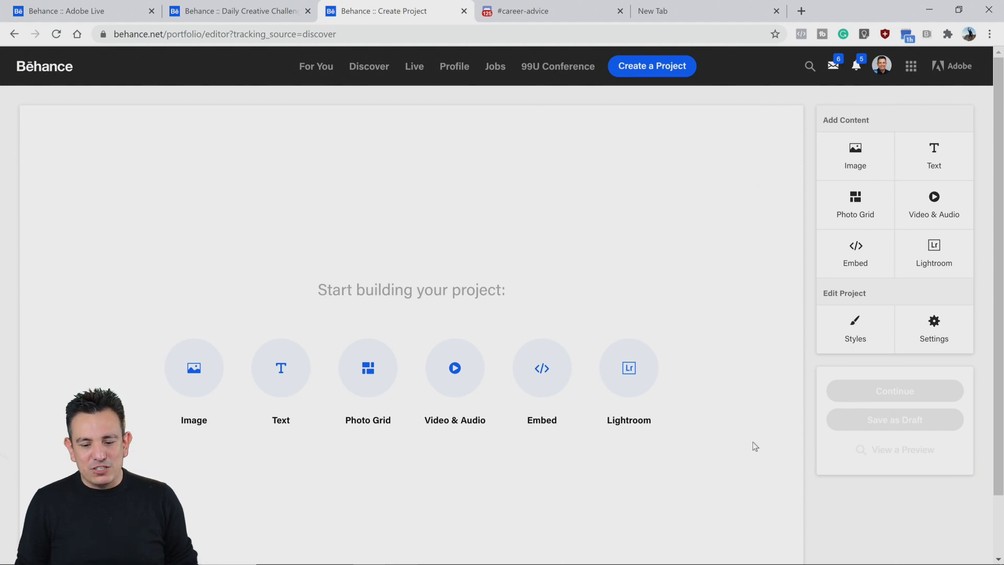
{"action": "scroll", "coordinate": [754, 445], "scroll_direction": "down", "scroll_amount": 1}
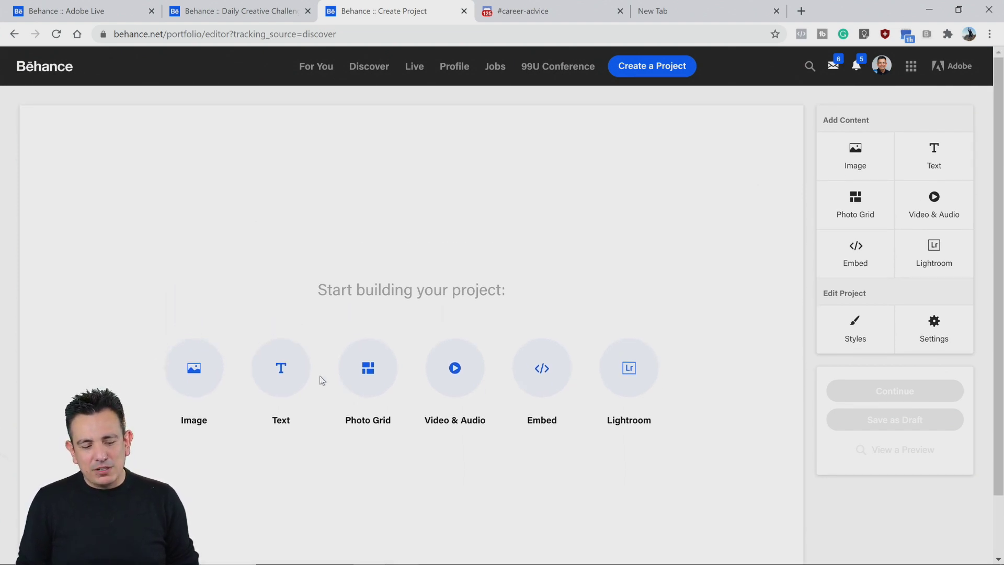
{"action": "left_click", "coordinate": [305, 369]}
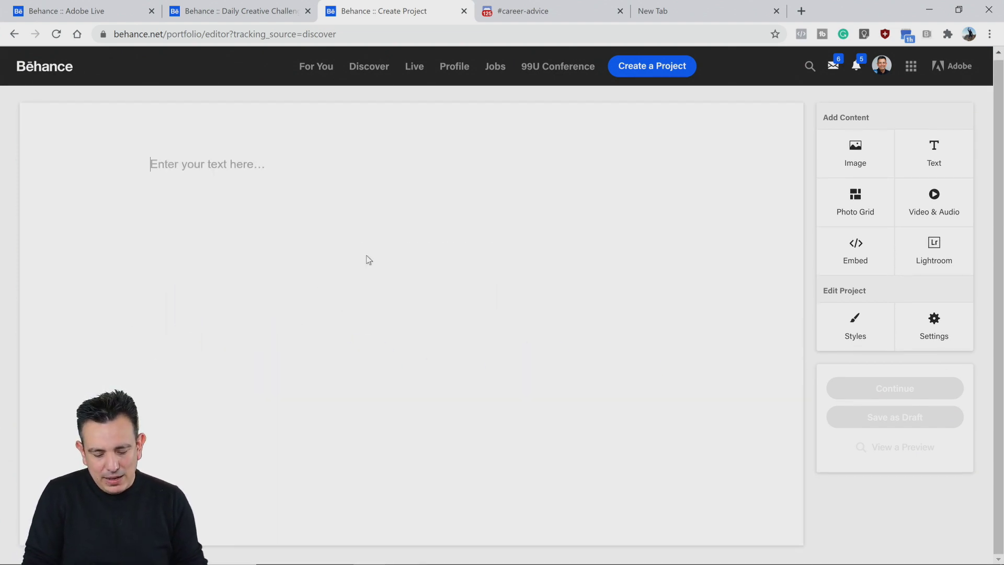
{"action": "type", "text": "Daily Cr"}
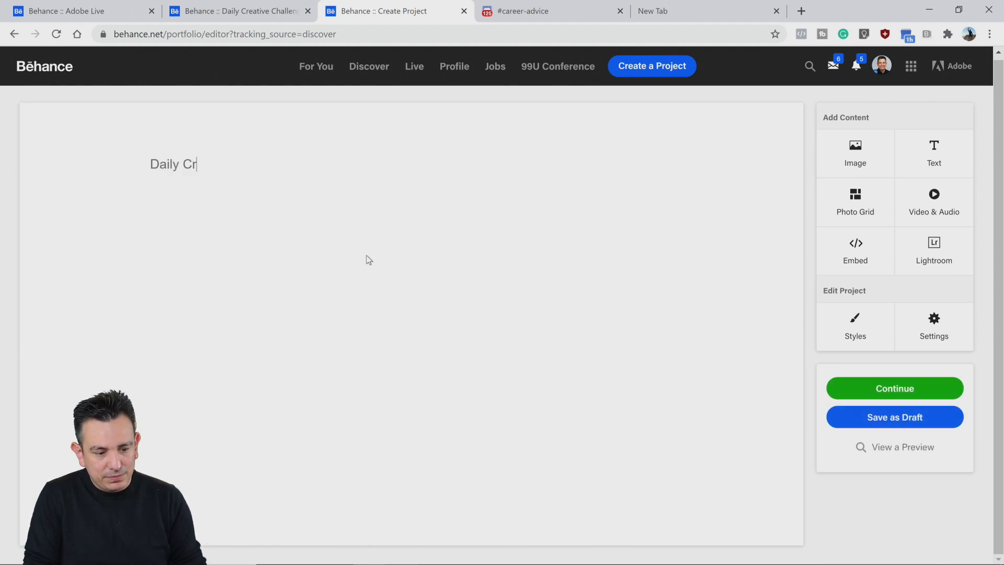
{"action": "type", "text": "eative Challen"}
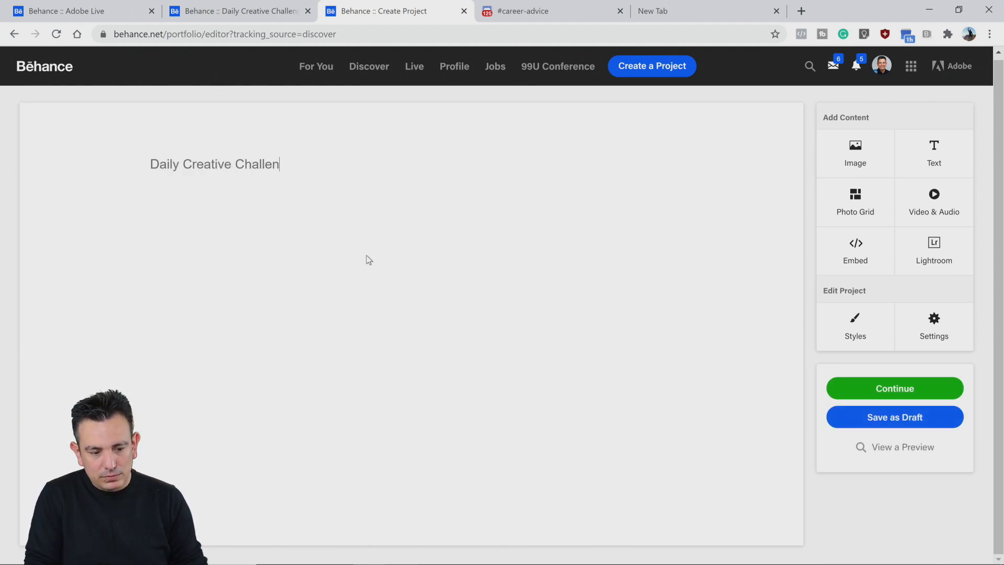
{"action": "type", "text": "ge"}
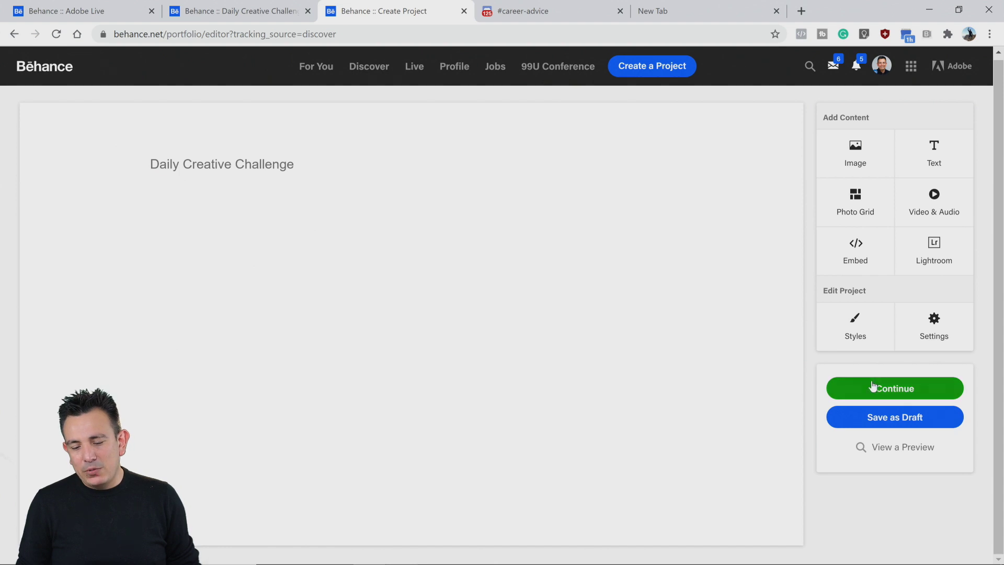
Step: Continue to the project's publishing details and highlight the minimum size given for the project cover
{"action": "left_click", "coordinate": [898, 389]}
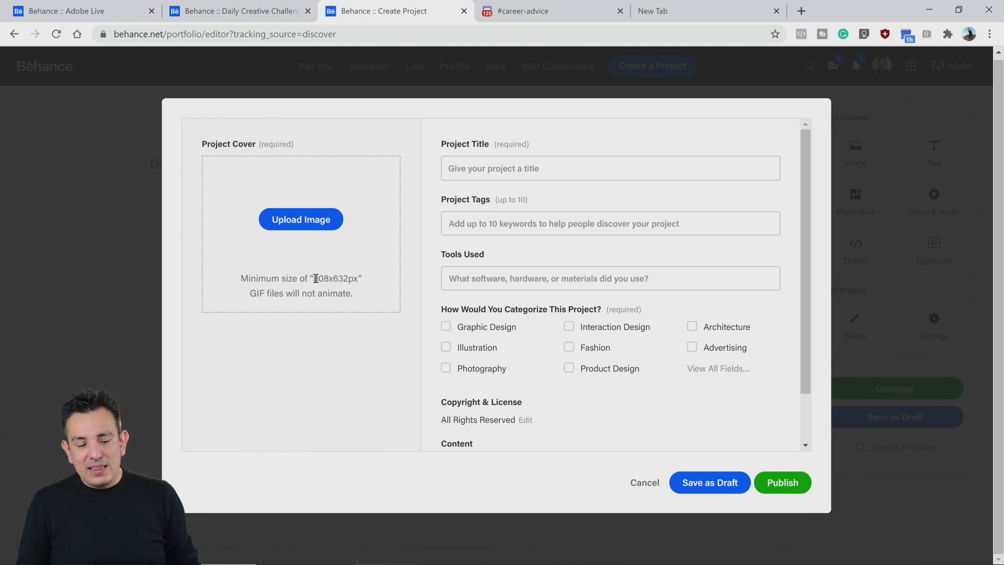
{"action": "left_click_drag", "start_coordinate": [314, 279], "coordinate": [359, 282]}
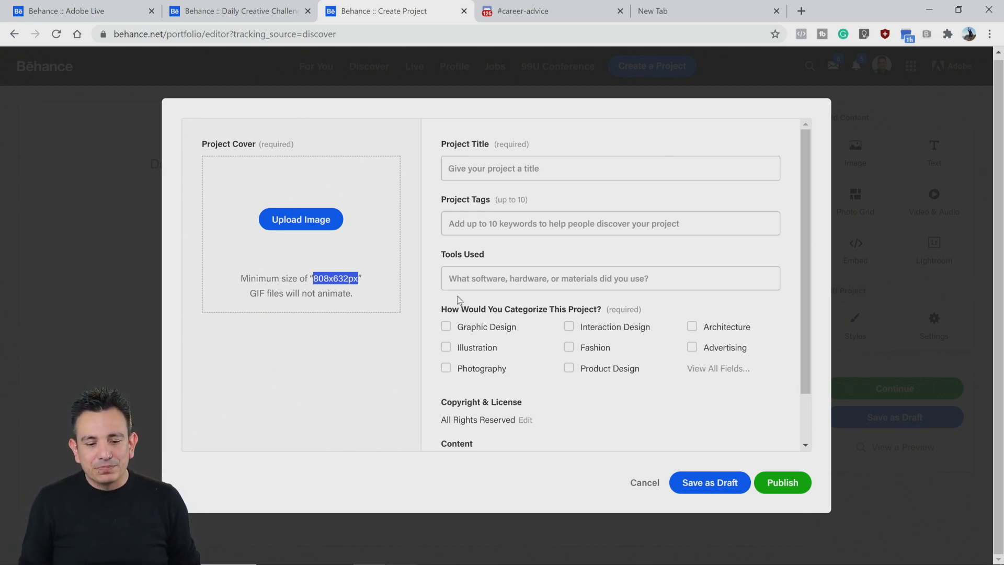
{"action": "left_click", "coordinate": [482, 159]}
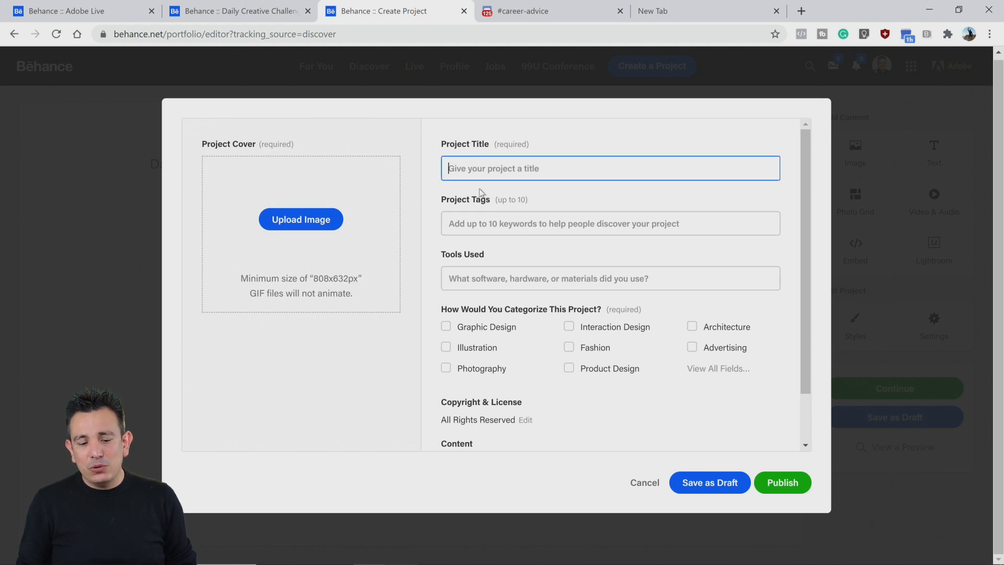
Step: Add the project tag "Psdailychallenge" and highlight the cover's minimum size again
{"action": "left_click", "coordinate": [466, 226]}
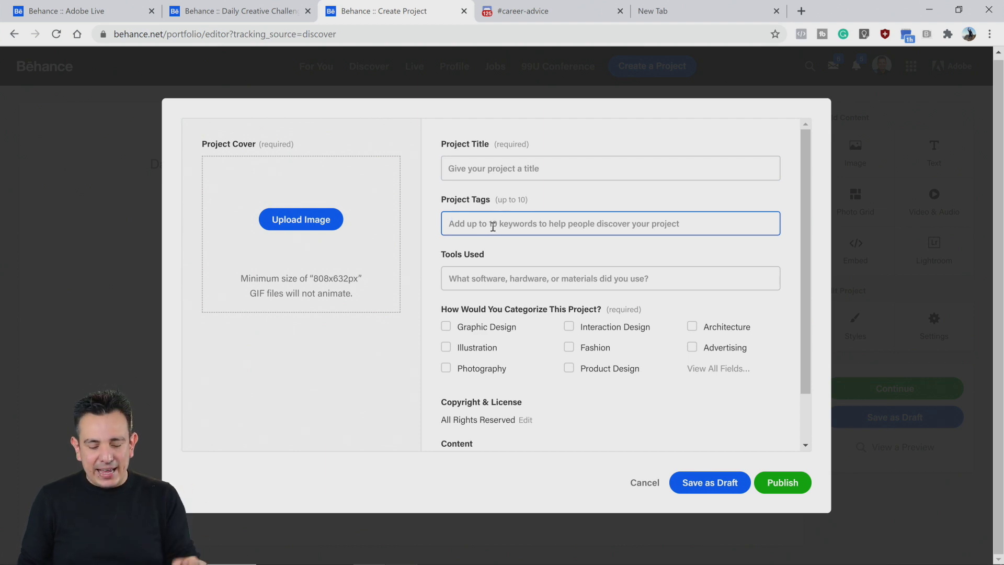
{"action": "type", "text": "Ps"}
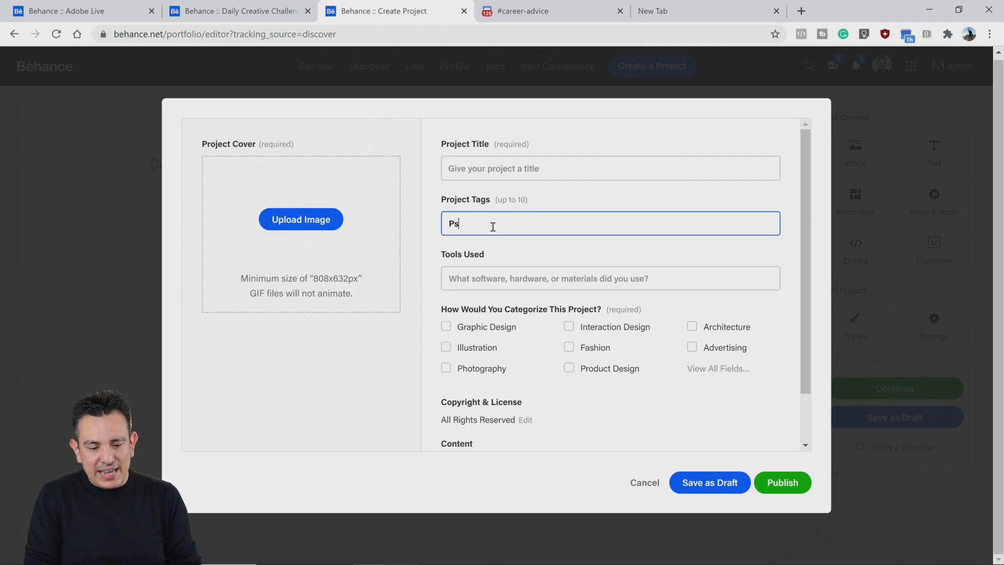
{"action": "type", "text": "dailycr"}
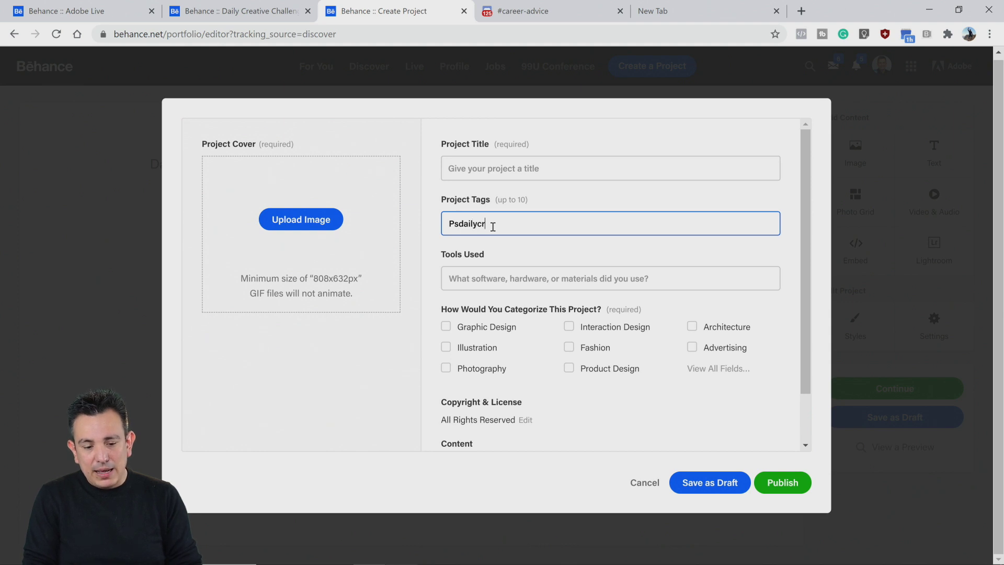
{"action": "key", "text": "BackSpace"}
{"action": "type", "text": "halle"}
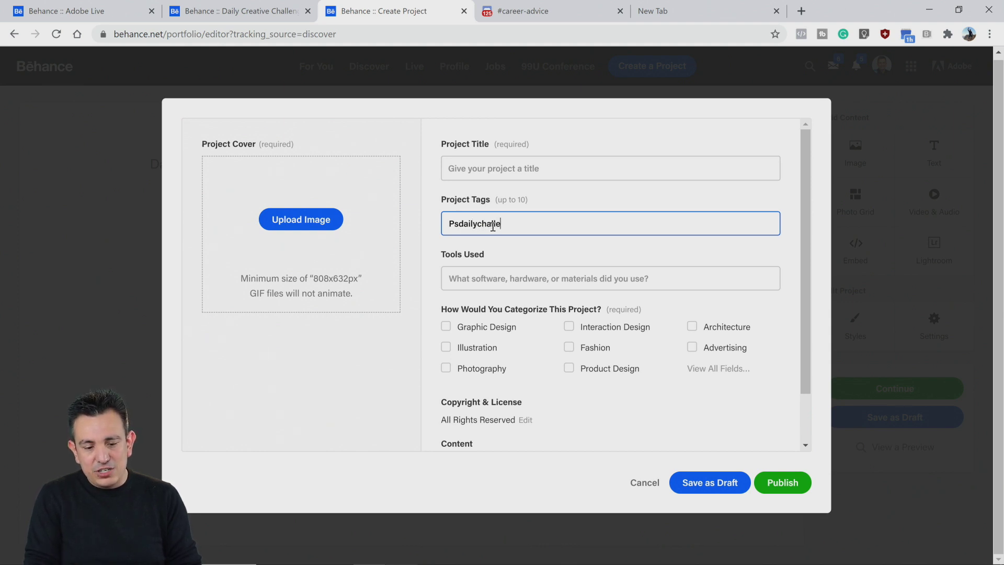
{"action": "type", "text": "nge"}
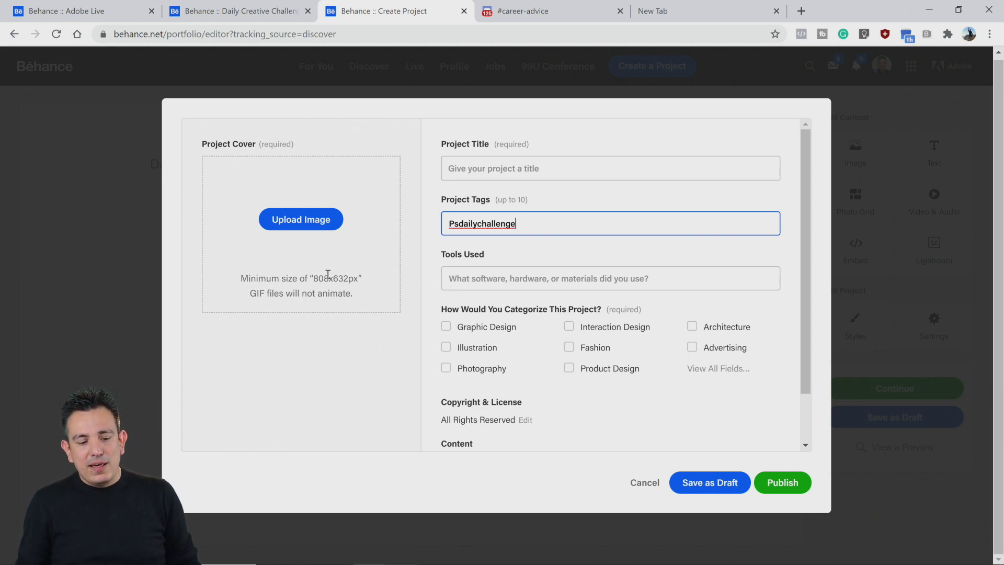
{"action": "left_click_drag", "start_coordinate": [314, 279], "coordinate": [359, 278]}
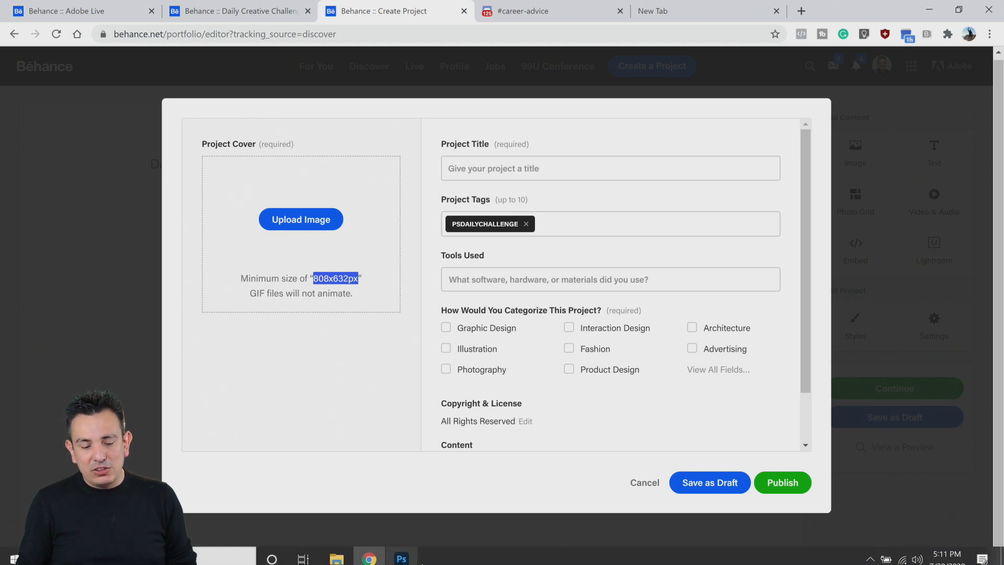
Step: Switch to Photoshop and create a new 808 x 632 px RGB document at 72 pixels/inch
{"action": "left_click", "coordinate": [410, 554]}
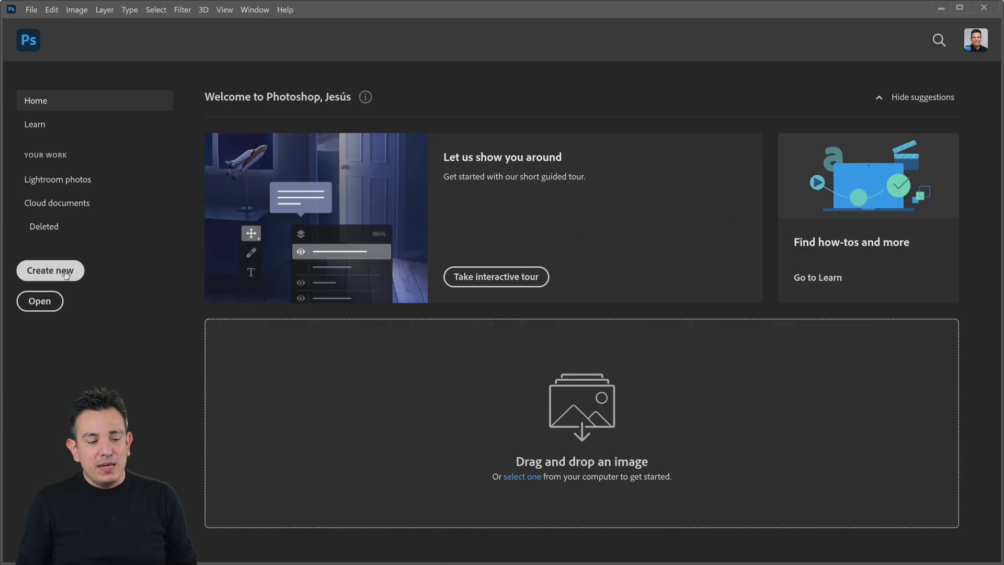
{"action": "left_click", "coordinate": [39, 270]}
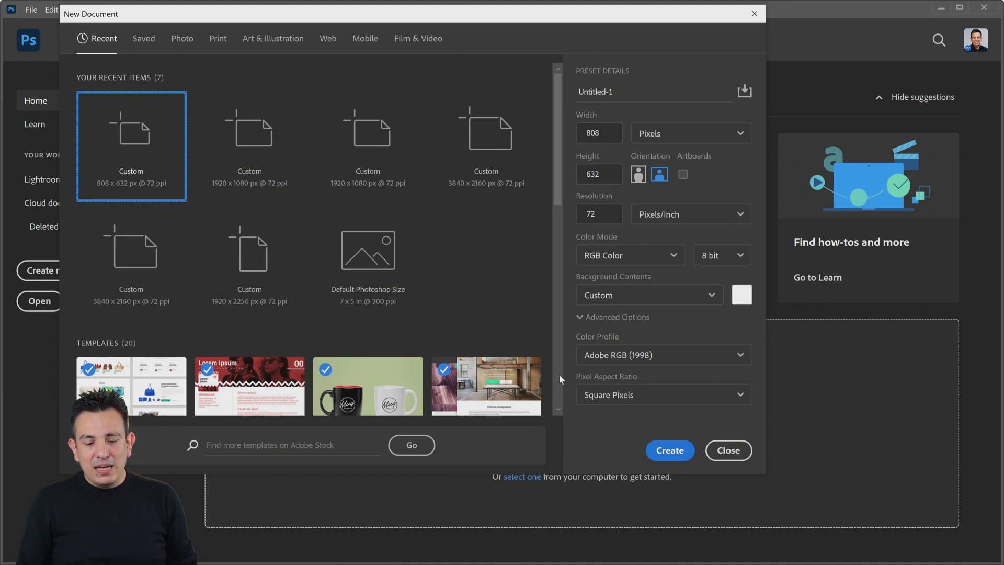
{"action": "left_click", "coordinate": [675, 453]}
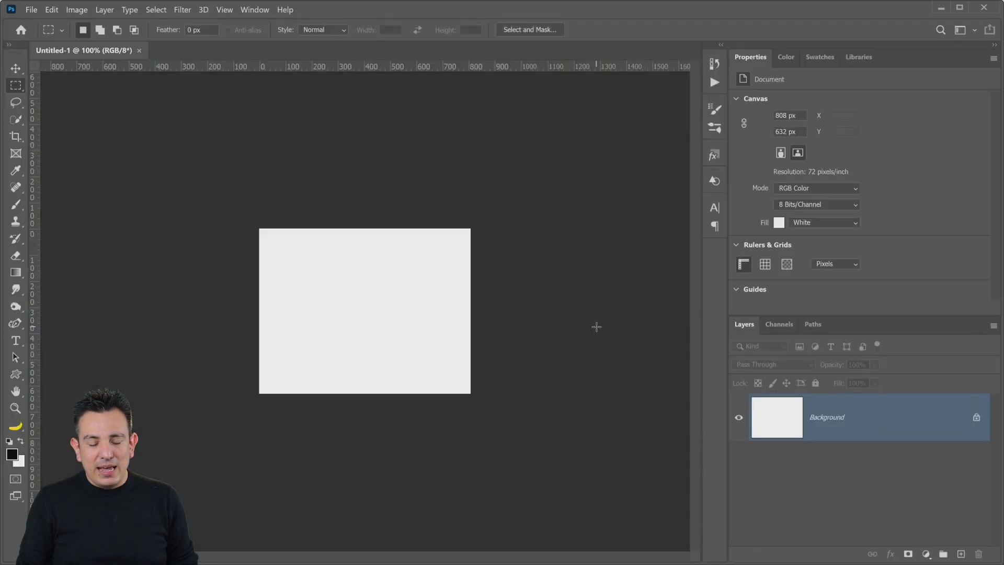
Step: Fit the canvas to the window and add the text "Ps" in 72 pt Franklin Gothic Heavy near the canvas centre
{"action": "double_click", "coordinate": [15, 391]}
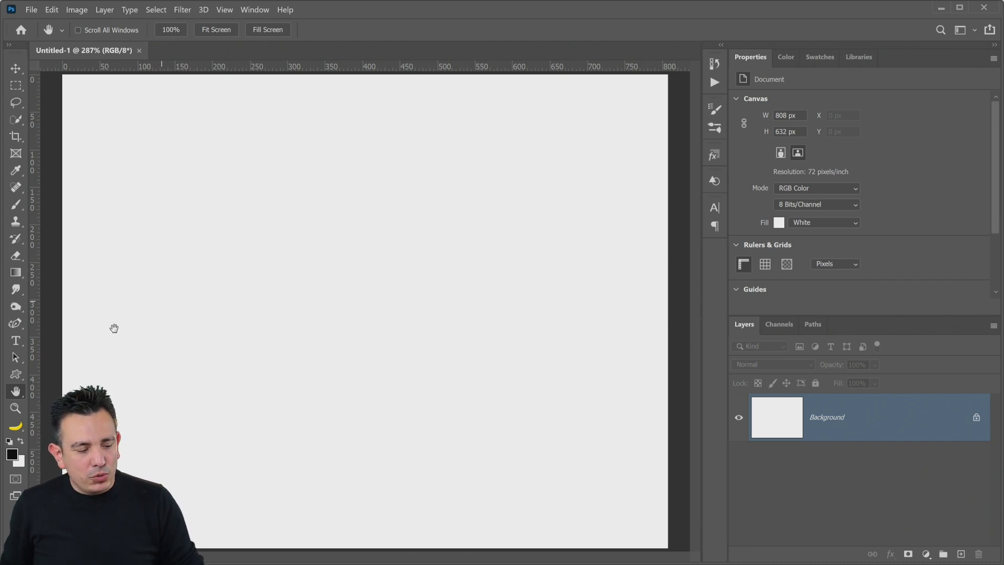
{"action": "left_click", "coordinate": [16, 341]}
{"action": "left_click", "coordinate": [337, 293]}
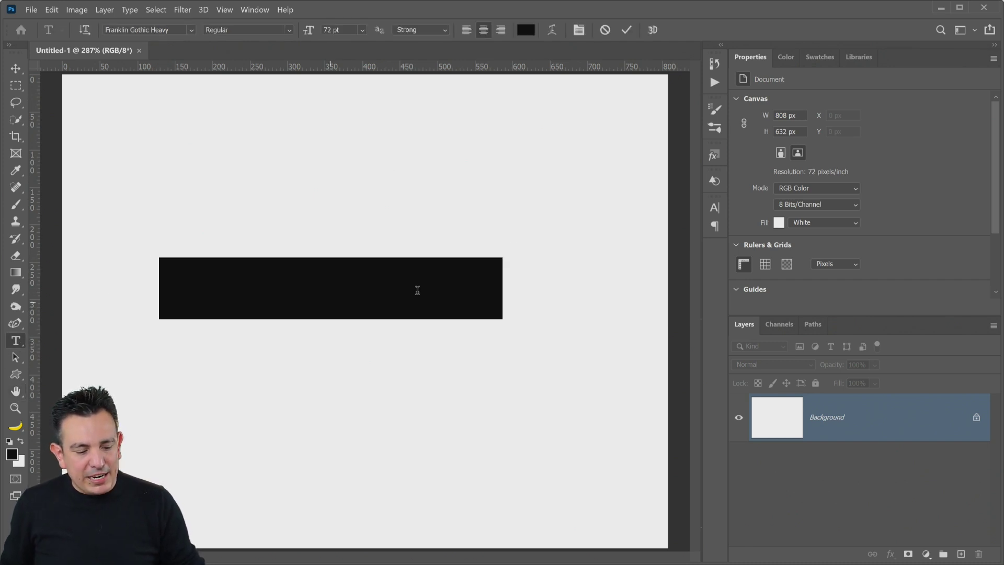
{"action": "type", "text": "Ps"}
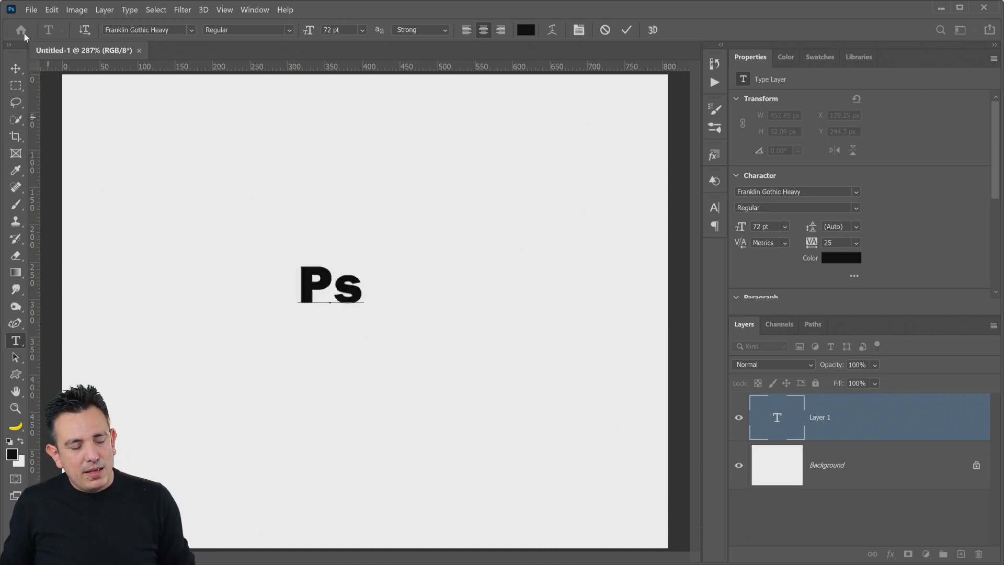
Step: Enlarge the Ps text proportionally to about 301 pt and place it around the middle of the canvas
{"action": "left_click", "coordinate": [15, 68]}
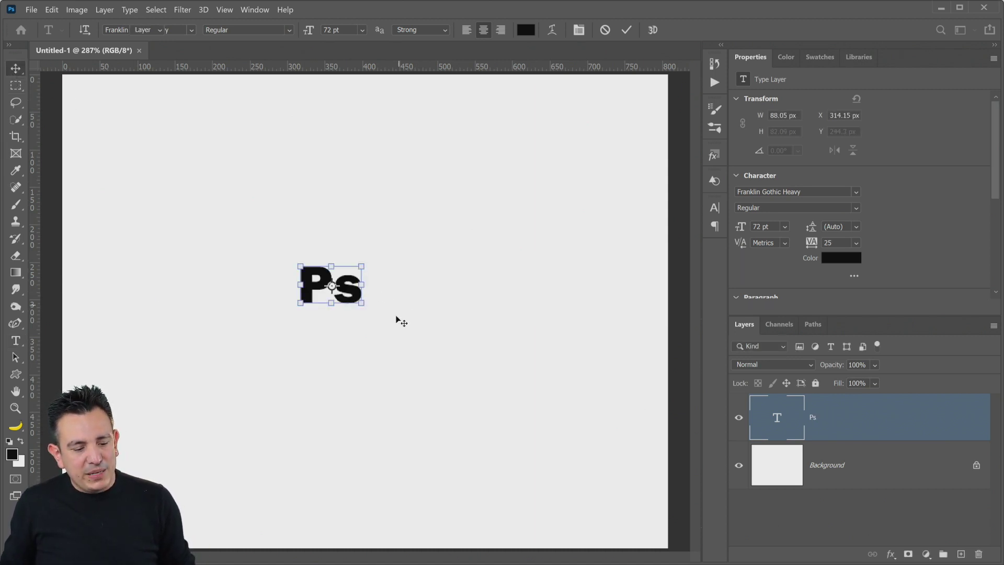
{"action": "left_click_drag", "start_coordinate": [378, 322], "coordinate": [474, 425]}
{"action": "key", "text": "Return"}
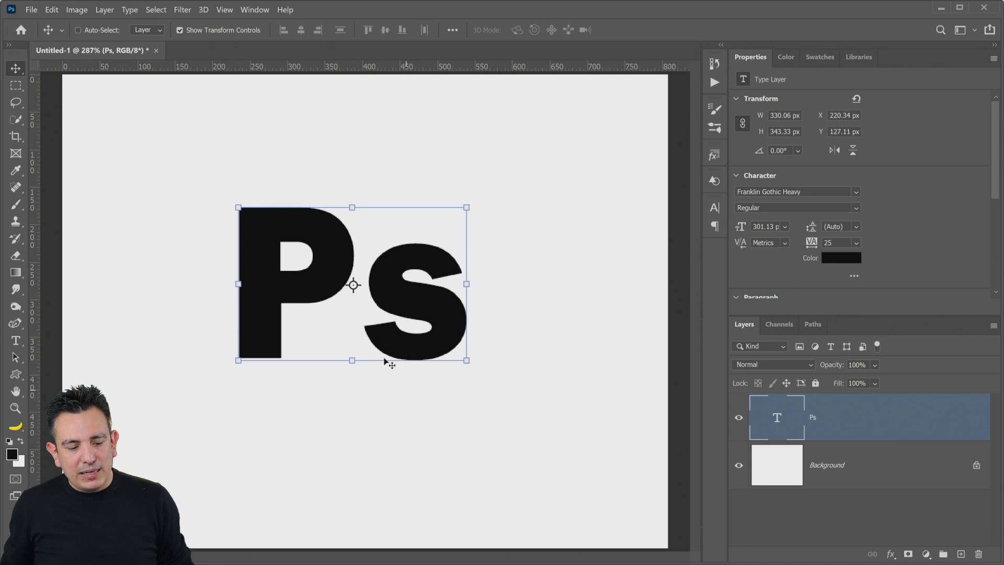
{"action": "left_click", "coordinate": [13, 394]}
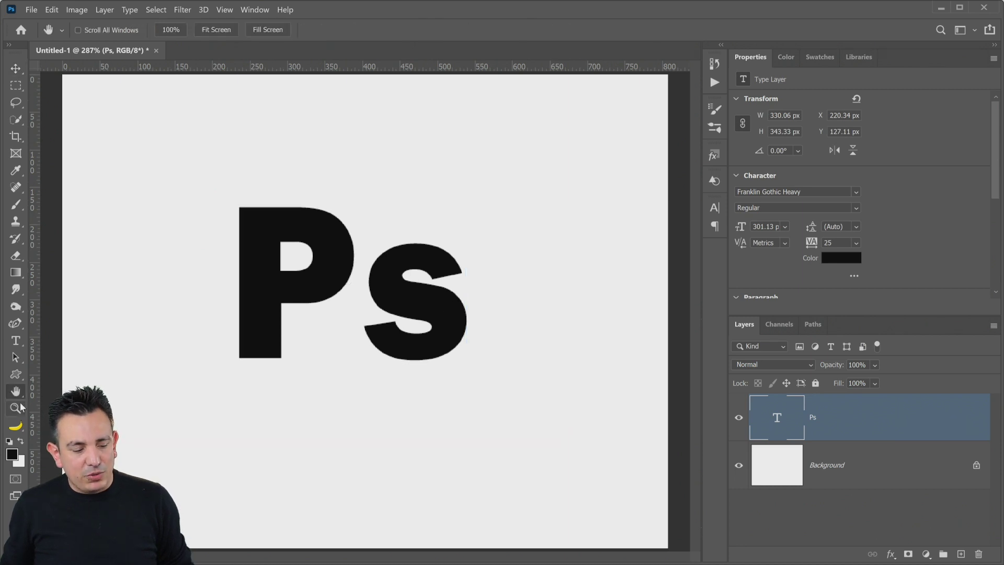
Step: Open the Ps text layer's layer styles and reset the effects list to its default
{"action": "double_click", "coordinate": [925, 425]}
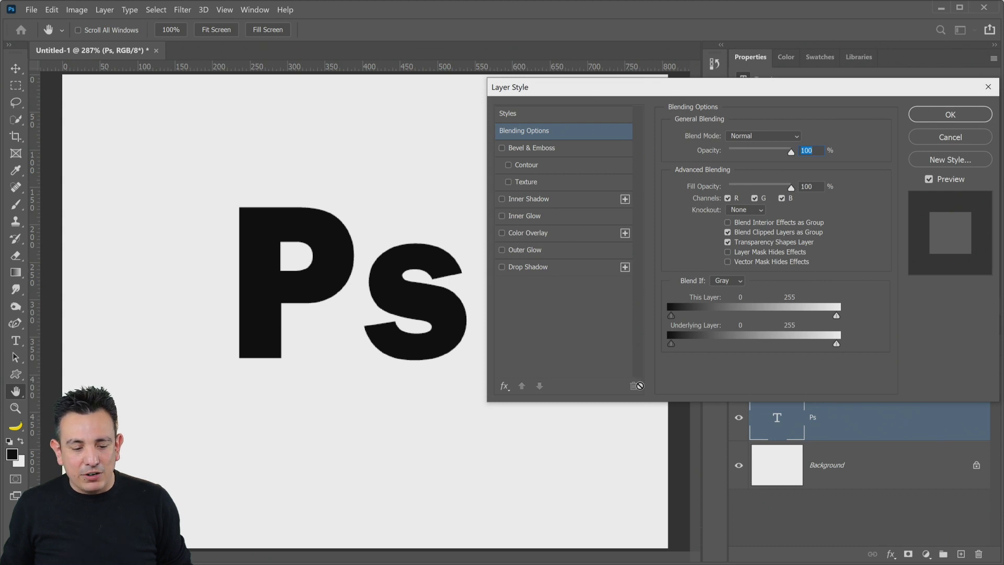
{"action": "left_click", "coordinate": [505, 386]}
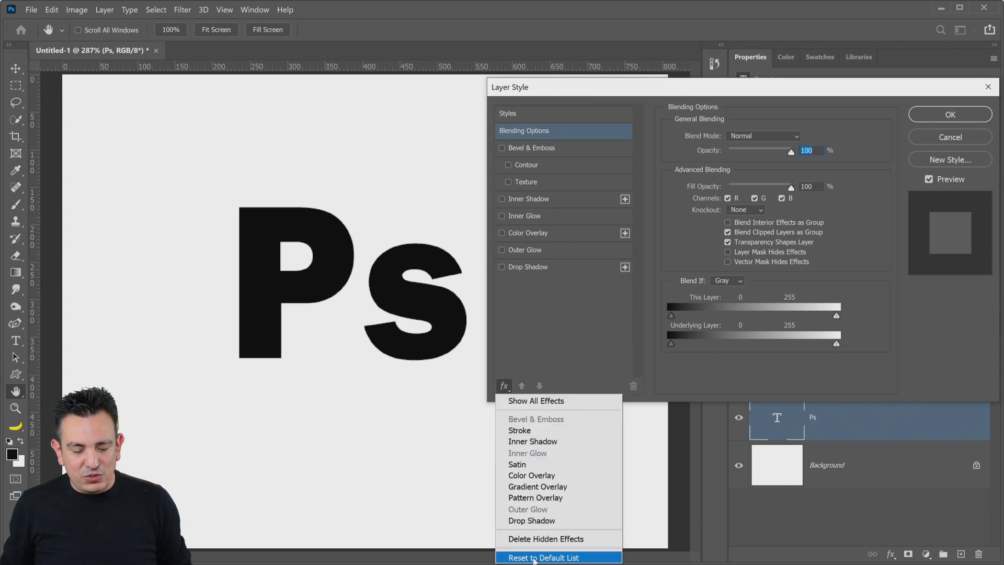
{"action": "left_click", "coordinate": [534, 559]}
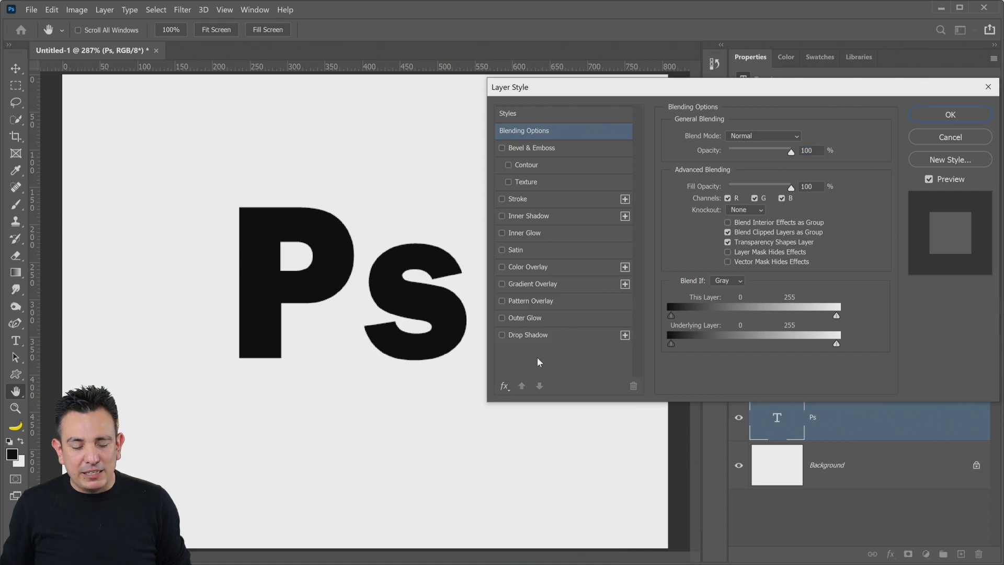
Step: Try Bevel & Emboss, Color Overlay and Gradient Overlay on the Ps text, and turn all three effects off again
{"action": "left_click", "coordinate": [541, 149]}
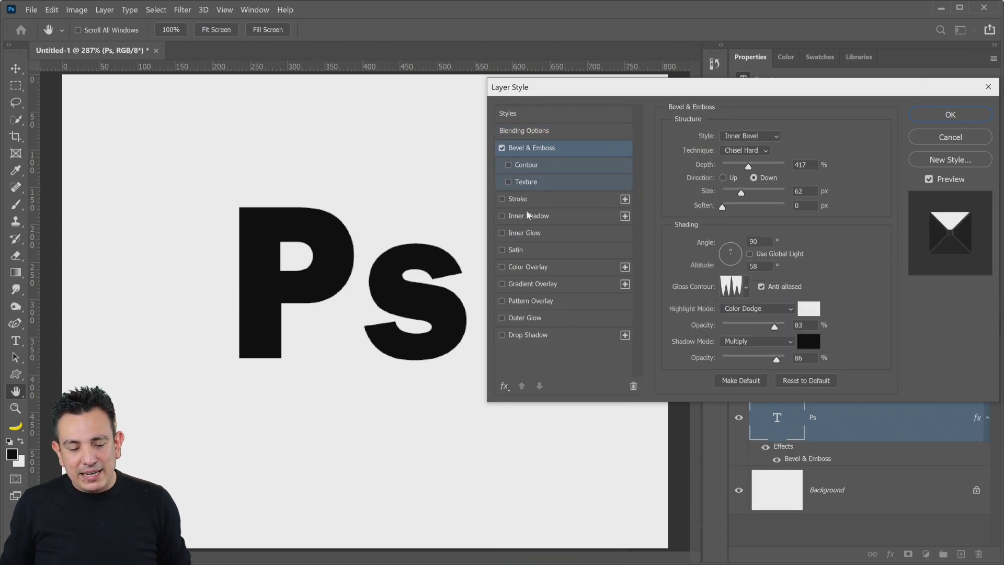
{"action": "left_click", "coordinate": [526, 268]}
{"action": "left_click", "coordinate": [524, 285]}
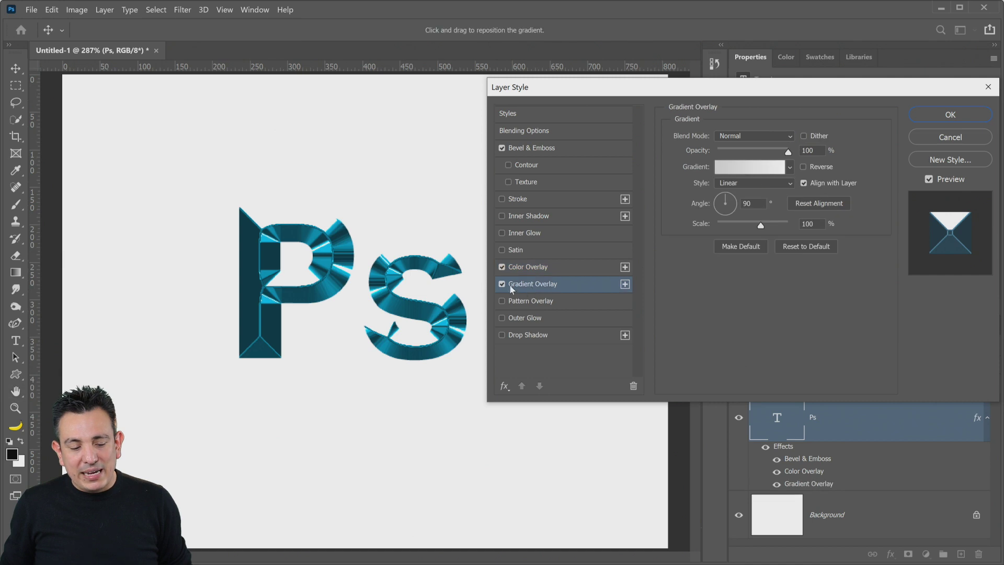
{"action": "left_click", "coordinate": [502, 284]}
{"action": "left_click", "coordinate": [502, 267]}
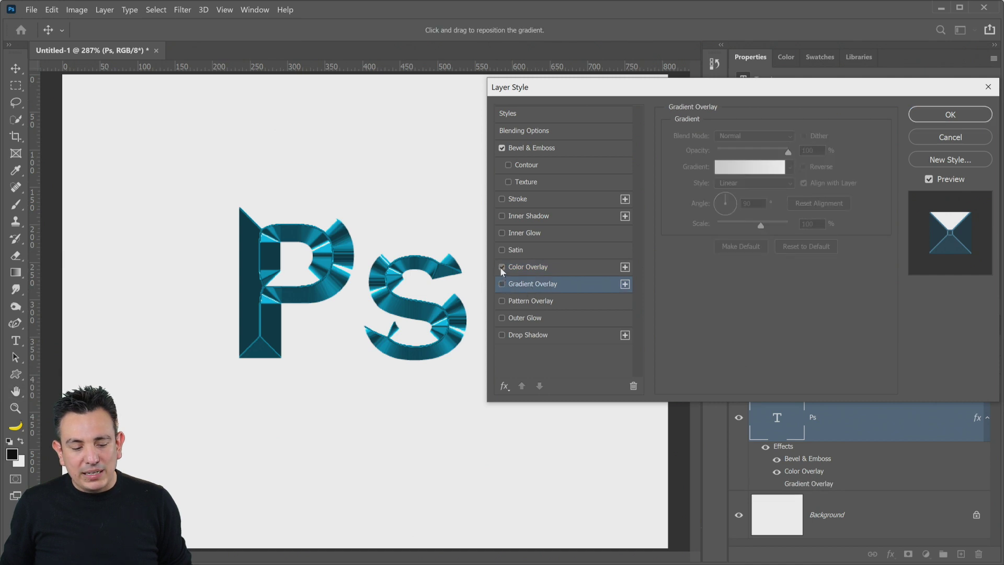
{"action": "left_click", "coordinate": [502, 147]}
{"action": "left_click", "coordinate": [542, 132]}
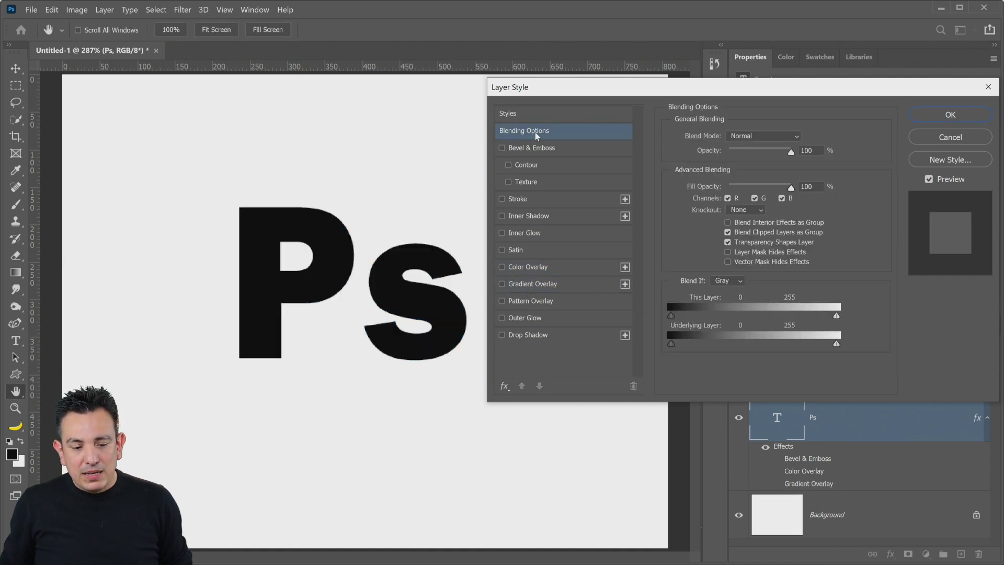
Step: Browse the saved layer style presets in the Basics, Natural, Fur and Fabric groups
{"action": "left_click", "coordinate": [513, 114]}
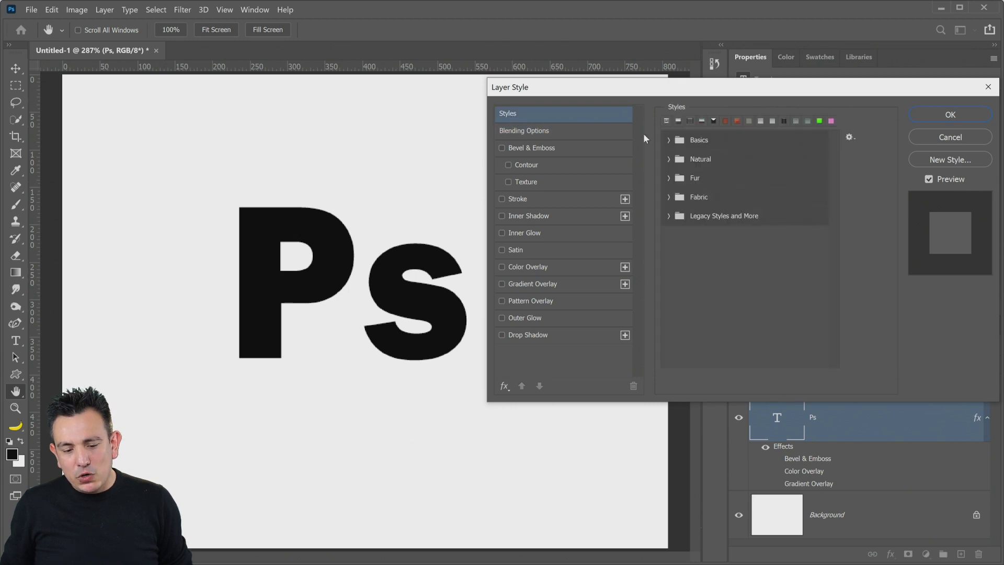
{"action": "left_click", "coordinate": [672, 142]}
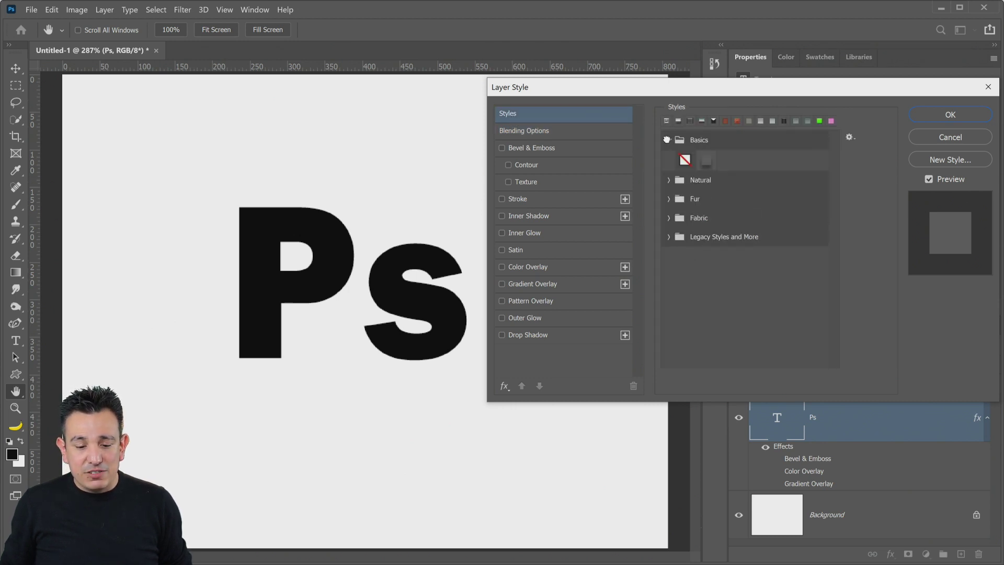
{"action": "left_click", "coordinate": [672, 141]}
{"action": "left_click", "coordinate": [673, 142]}
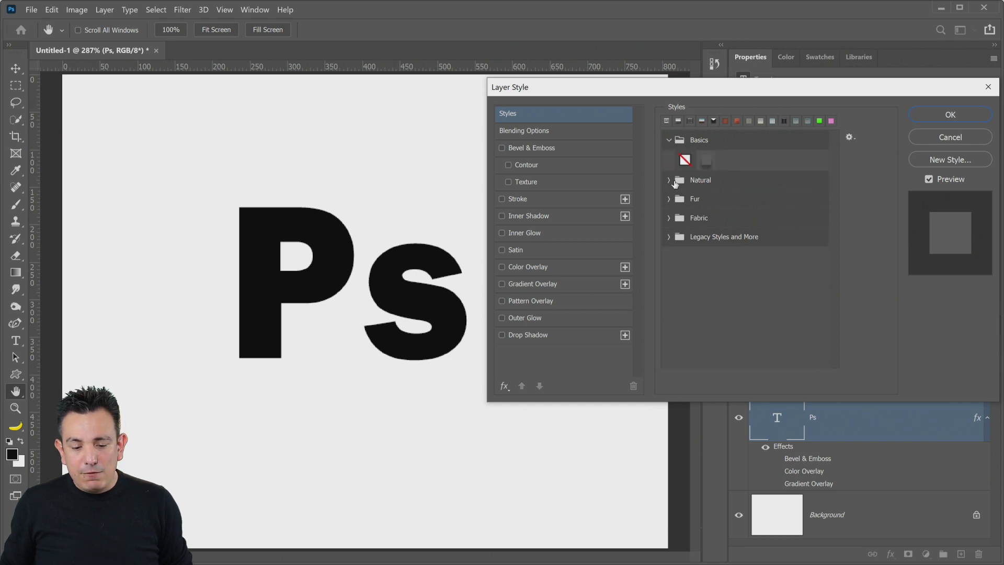
{"action": "left_click", "coordinate": [670, 181]}
{"action": "left_click", "coordinate": [670, 241]}
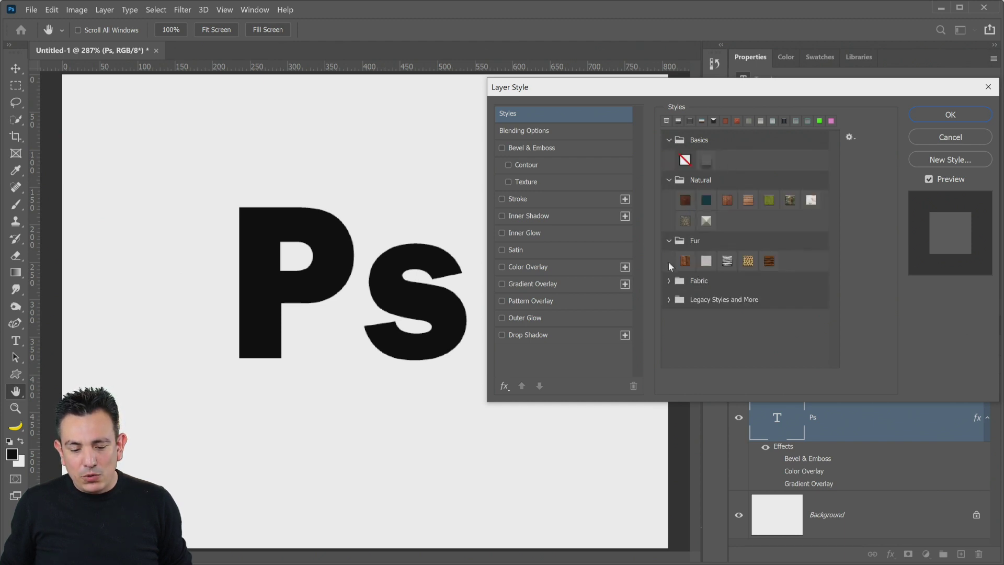
{"action": "left_click", "coordinate": [670, 281]}
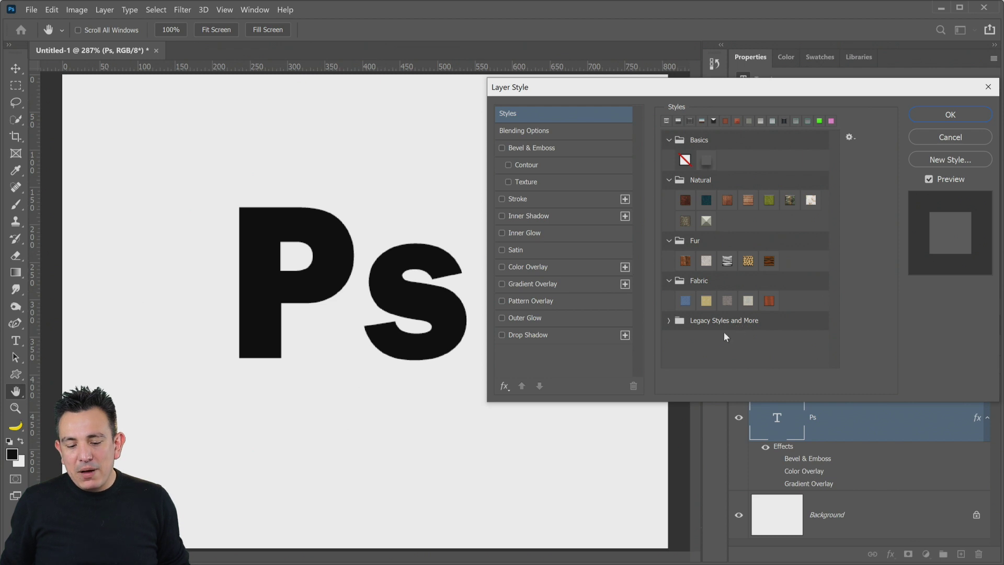
Step: Delete the Legacy Styles and More group and its styles from the style presets
{"action": "left_click", "coordinate": [852, 138]}
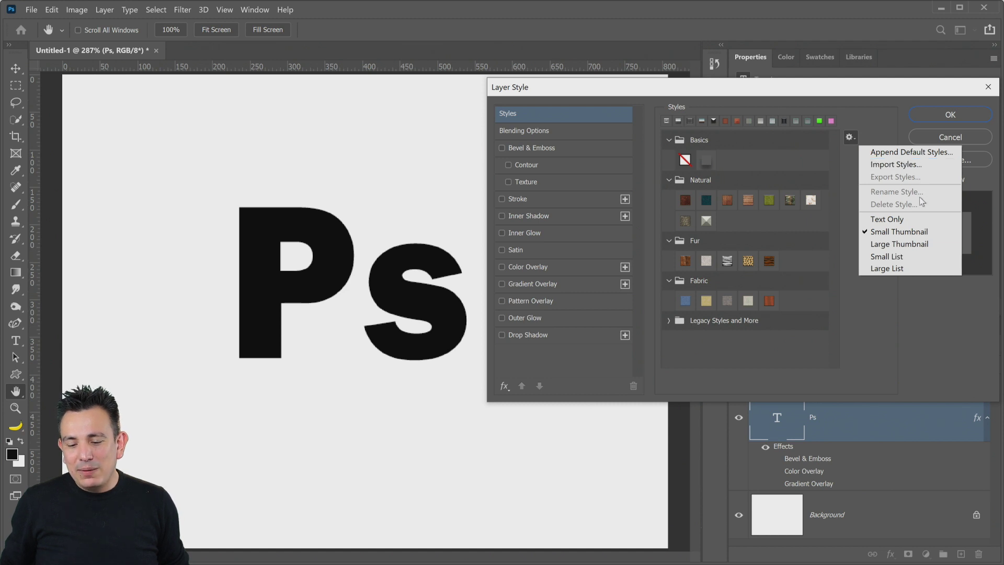
{"action": "left_click", "coordinate": [888, 140]}
{"action": "right_click", "coordinate": [742, 325]}
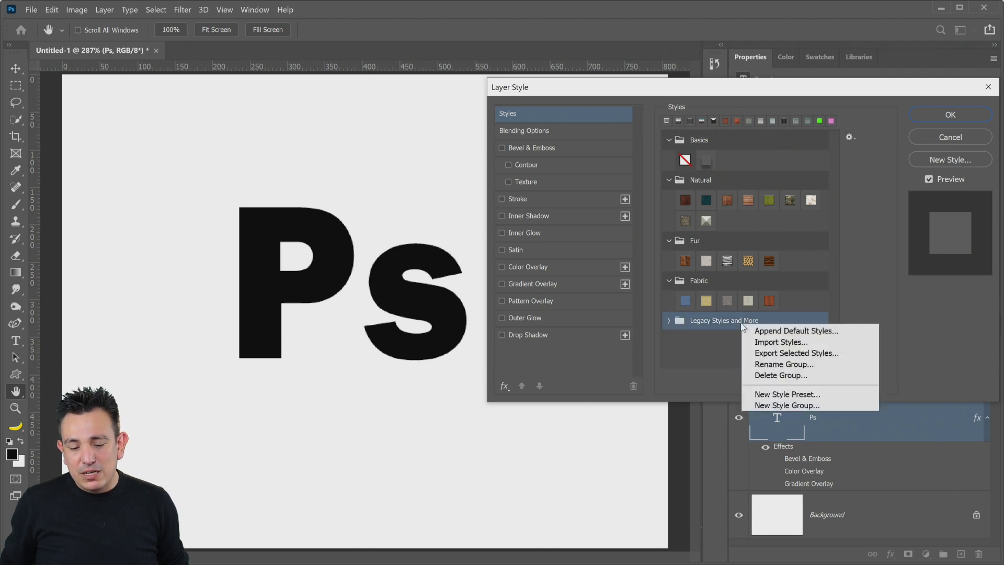
{"action": "left_click", "coordinate": [784, 376]}
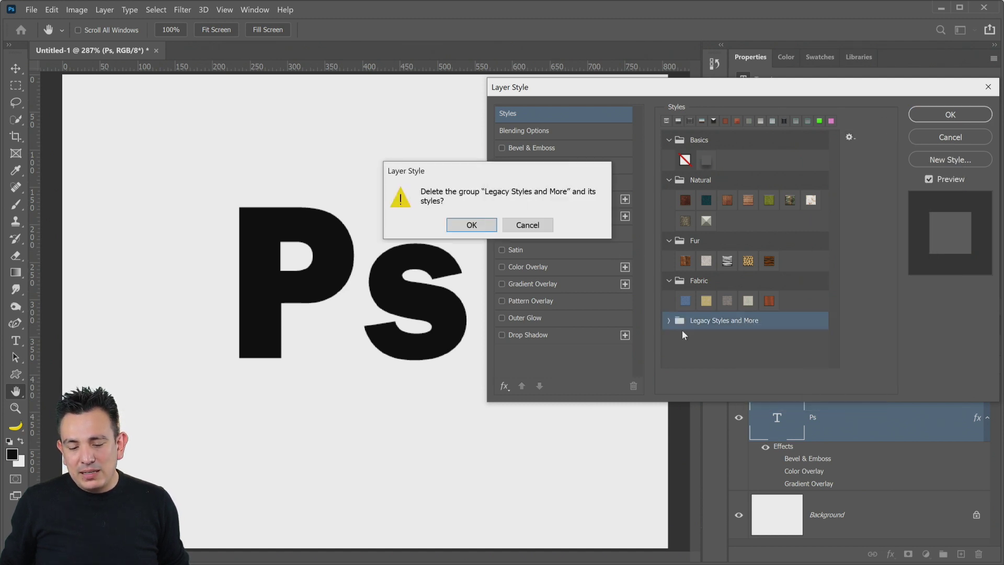
{"action": "left_click", "coordinate": [472, 230]}
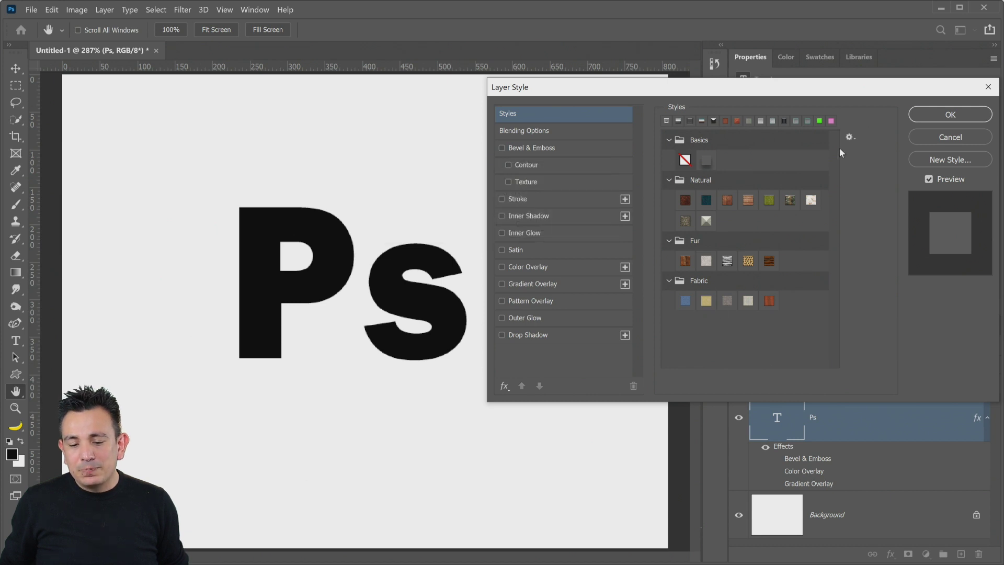
Step: Check the style preset options and close the Ps layer's style settings without keeping the changes
{"action": "left_click", "coordinate": [849, 137]}
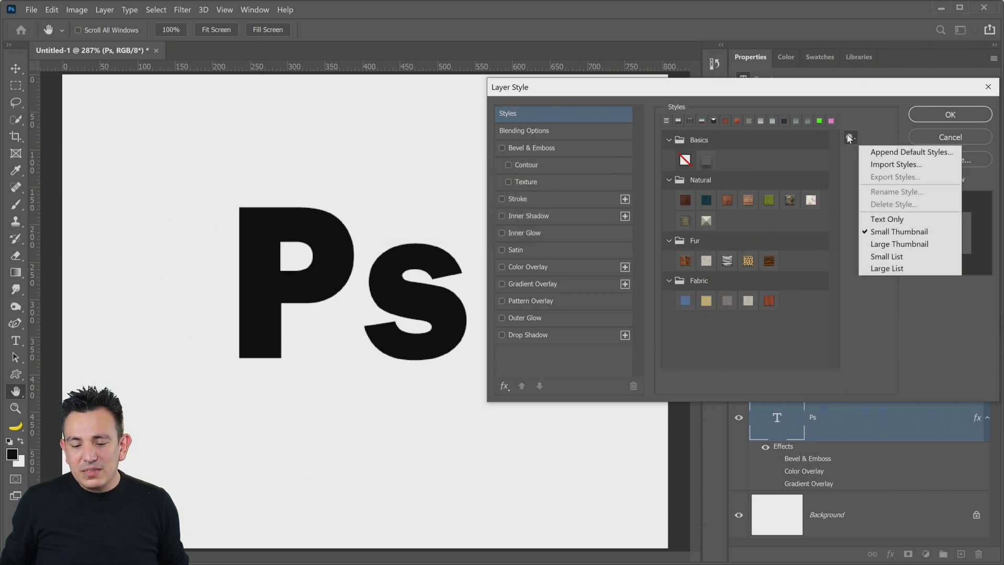
{"action": "left_click", "coordinate": [898, 108]}
{"action": "left_click", "coordinate": [931, 139]}
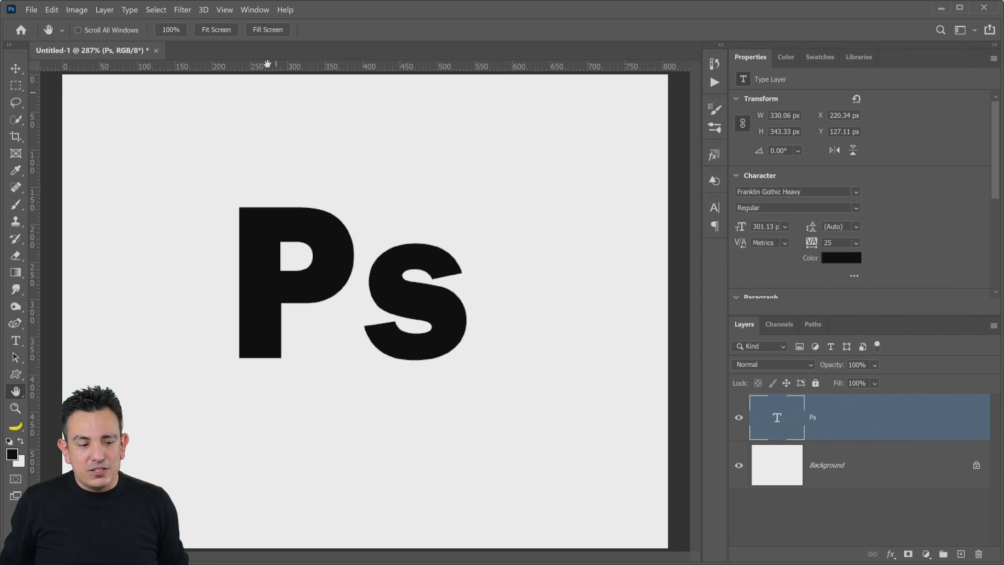
Step: Display the Styles panel, make it narrower, and load the Legacy Styles and More presets into it
{"action": "left_click", "coordinate": [254, 13]}
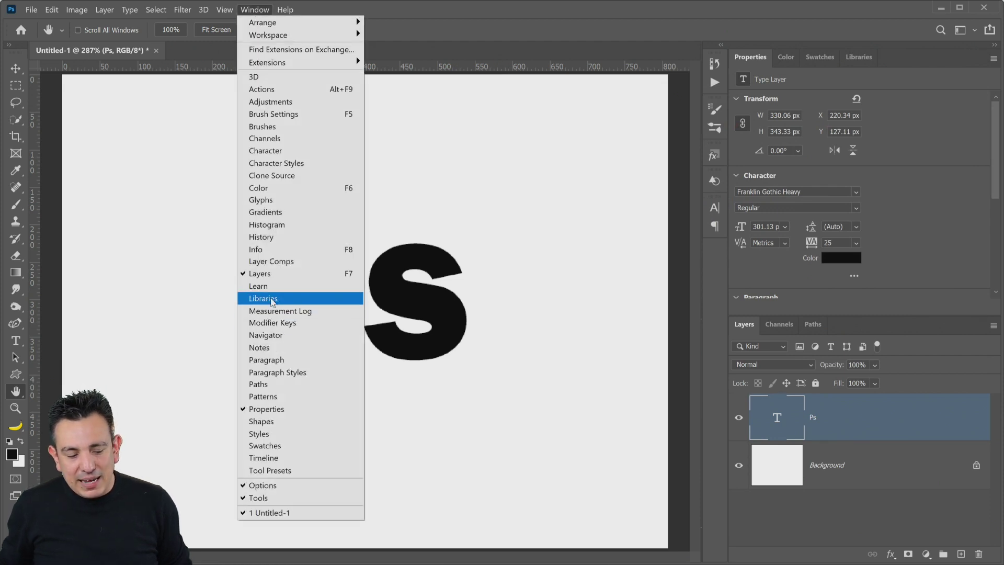
{"action": "left_click", "coordinate": [276, 434]}
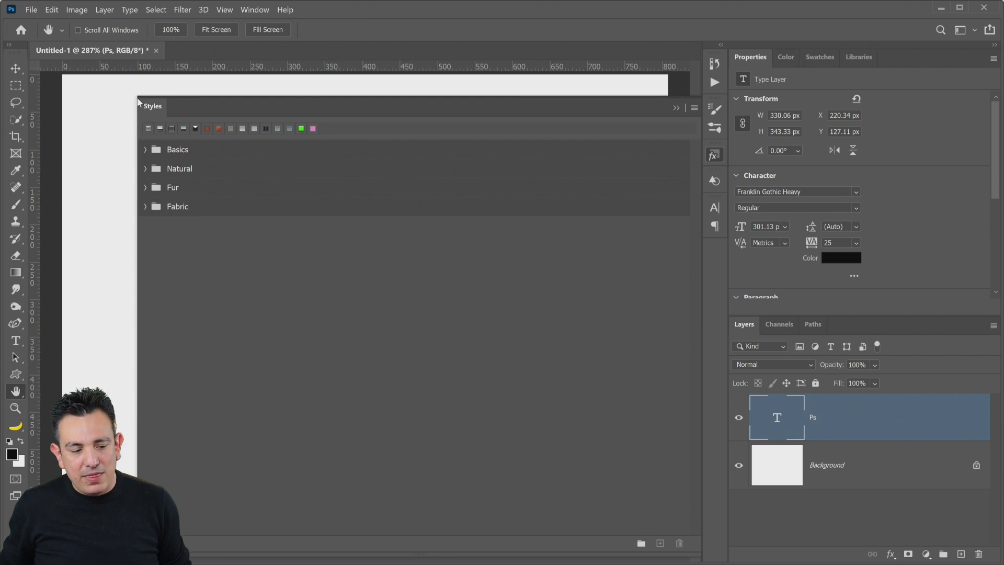
{"action": "left_click_drag", "start_coordinate": [137, 96], "coordinate": [363, 101]}
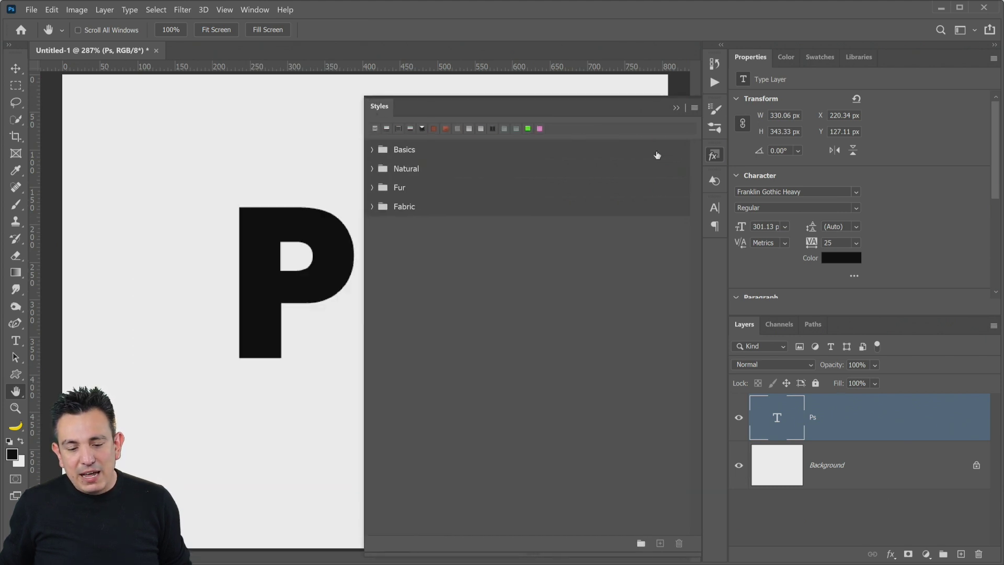
{"action": "left_click", "coordinate": [692, 106]}
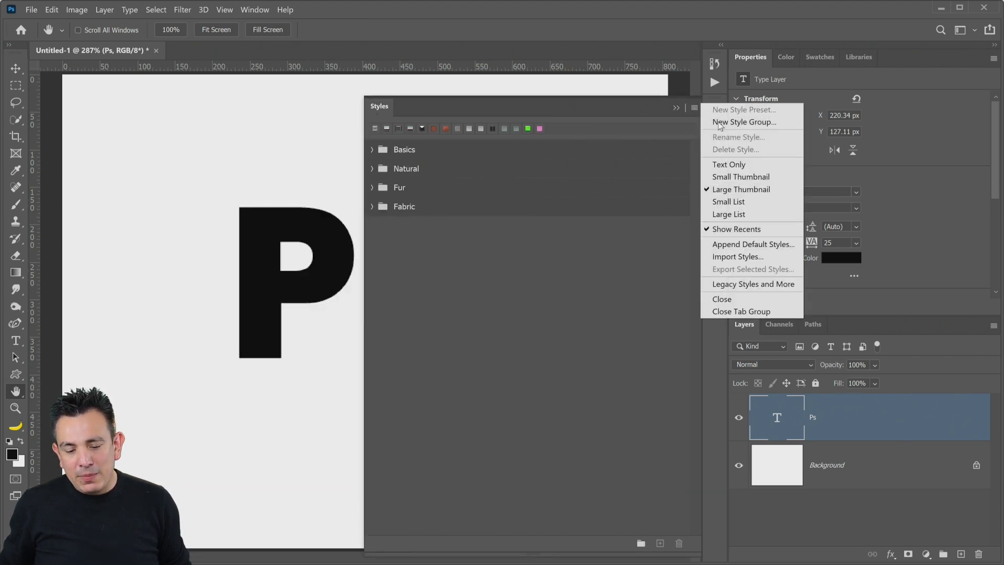
{"action": "left_click", "coordinate": [764, 288]}
Step: Browse the 2019 Styles and All Legacy Default Styles groups, including Gel, Glass and Grunge, and collapse the Styles panel
{"action": "left_click", "coordinate": [372, 226]}
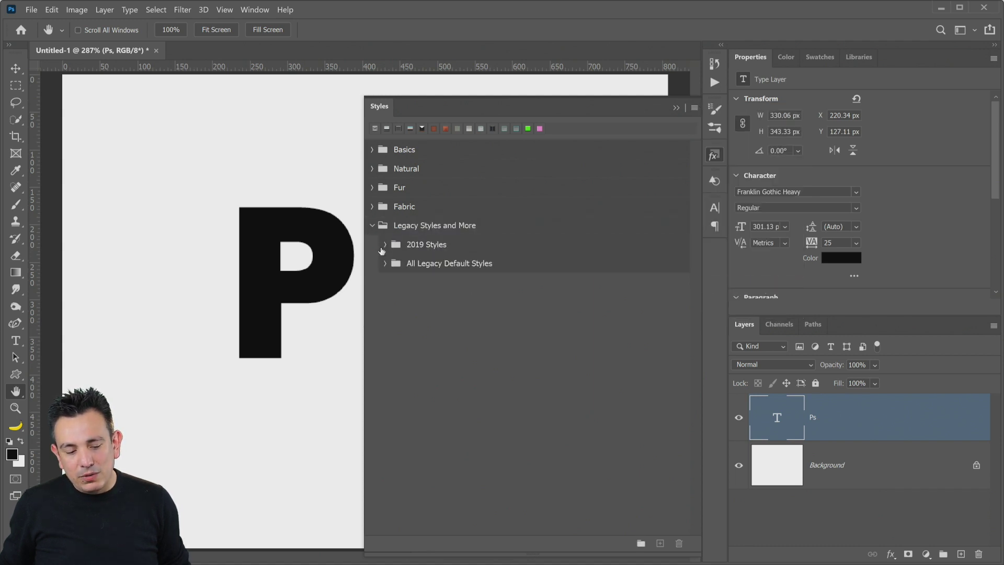
{"action": "left_click", "coordinate": [385, 244]}
{"action": "left_click", "coordinate": [385, 377]}
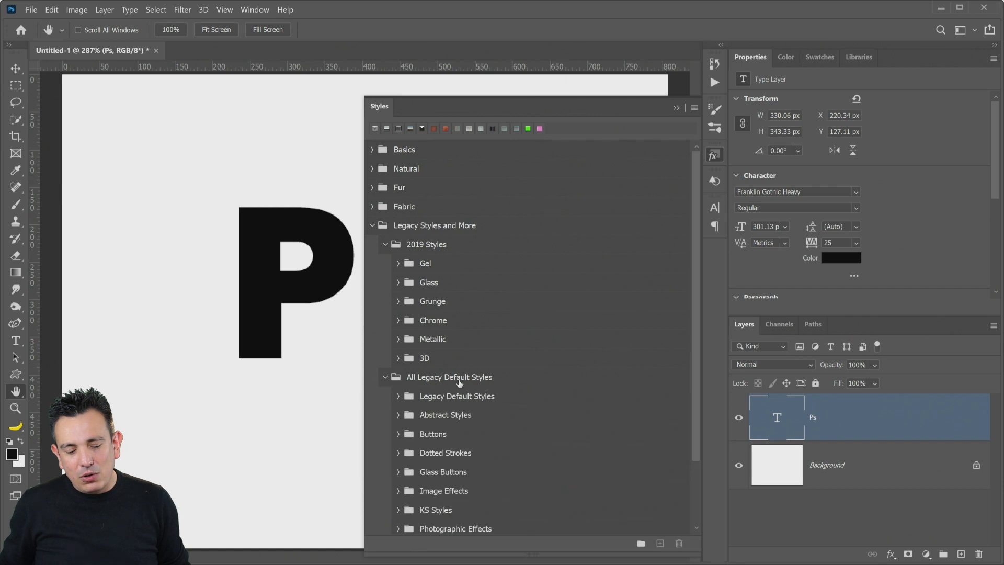
{"action": "scroll", "coordinate": [465, 402], "scroll_direction": "down", "scroll_amount": 3}
{"action": "scroll", "coordinate": [461, 340], "scroll_direction": "up", "scroll_amount": 3}
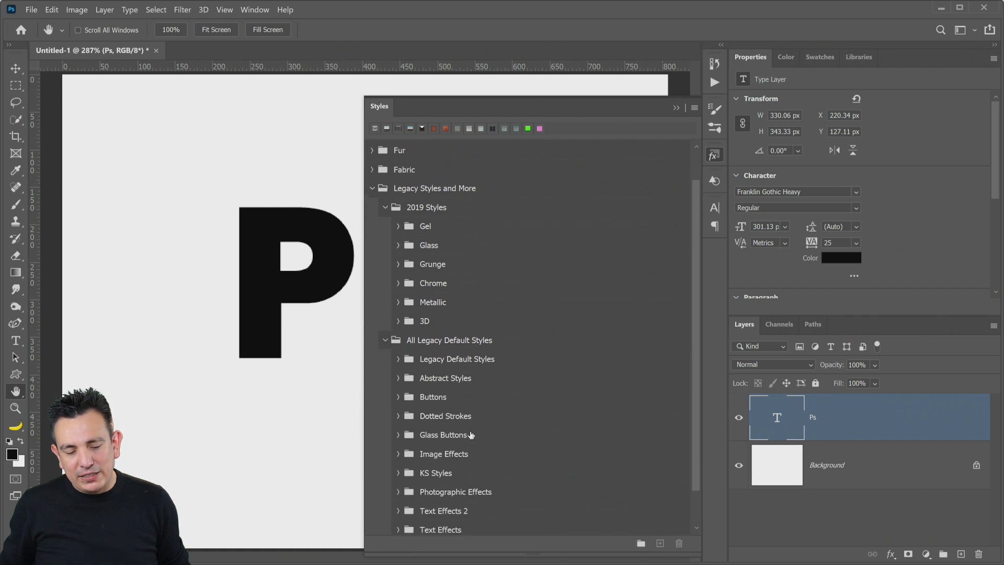
{"action": "left_click", "coordinate": [398, 247]}
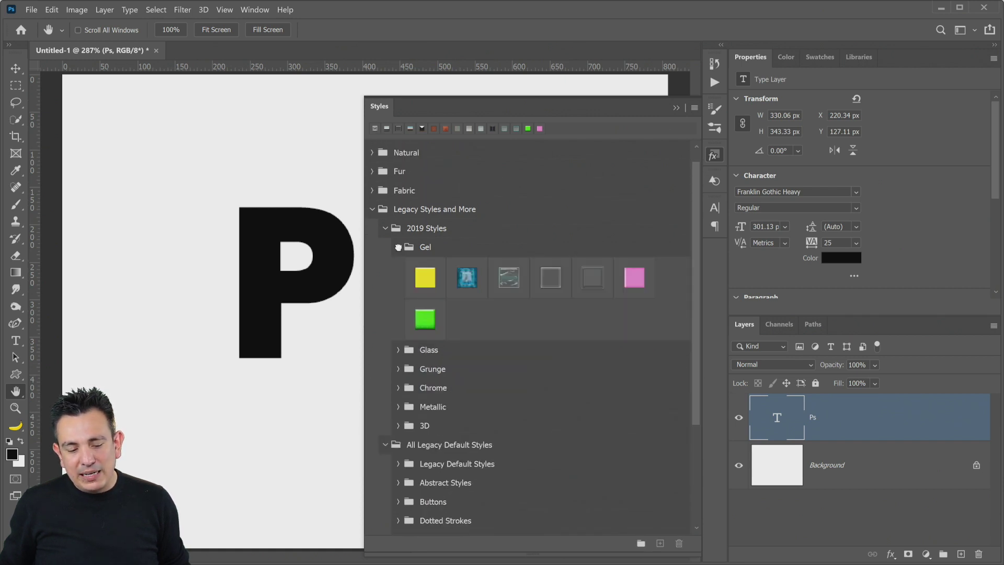
{"action": "left_click", "coordinate": [398, 247]}
{"action": "left_click", "coordinate": [397, 267]}
{"action": "left_click", "coordinate": [397, 268]}
{"action": "left_click", "coordinate": [399, 285]}
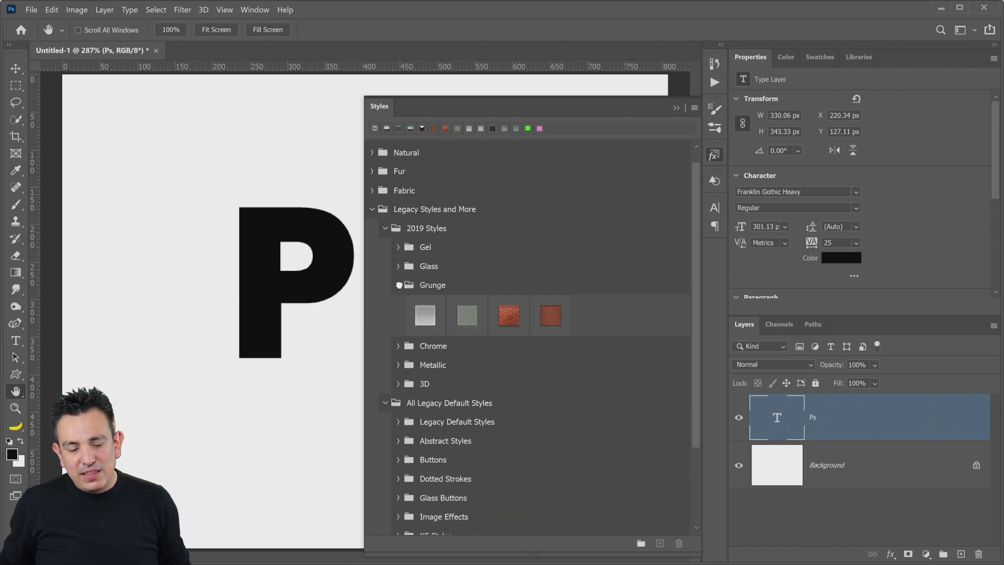
{"action": "left_click", "coordinate": [398, 285]}
{"action": "left_click", "coordinate": [386, 228]}
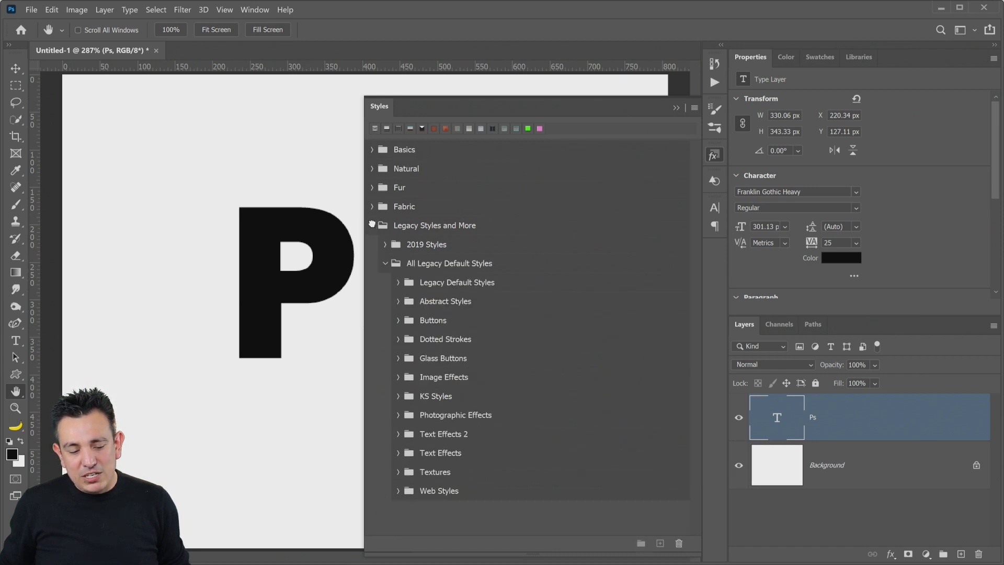
{"action": "left_click", "coordinate": [372, 225]}
{"action": "left_click", "coordinate": [714, 154]}
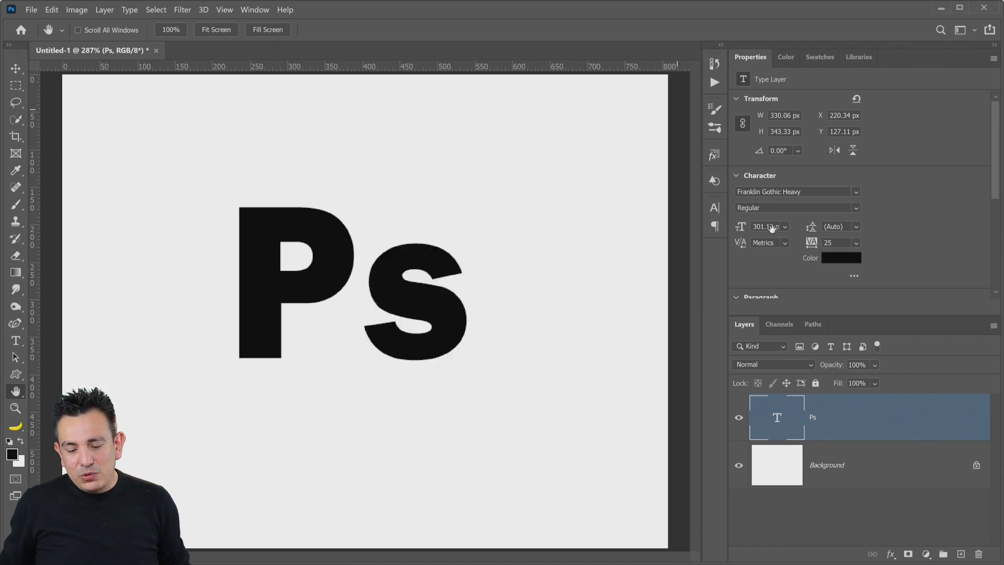
Step: Open the Ps text layer's style presets and expand the 2019 Styles group within Legacy Styles and More
{"action": "double_click", "coordinate": [936, 420]}
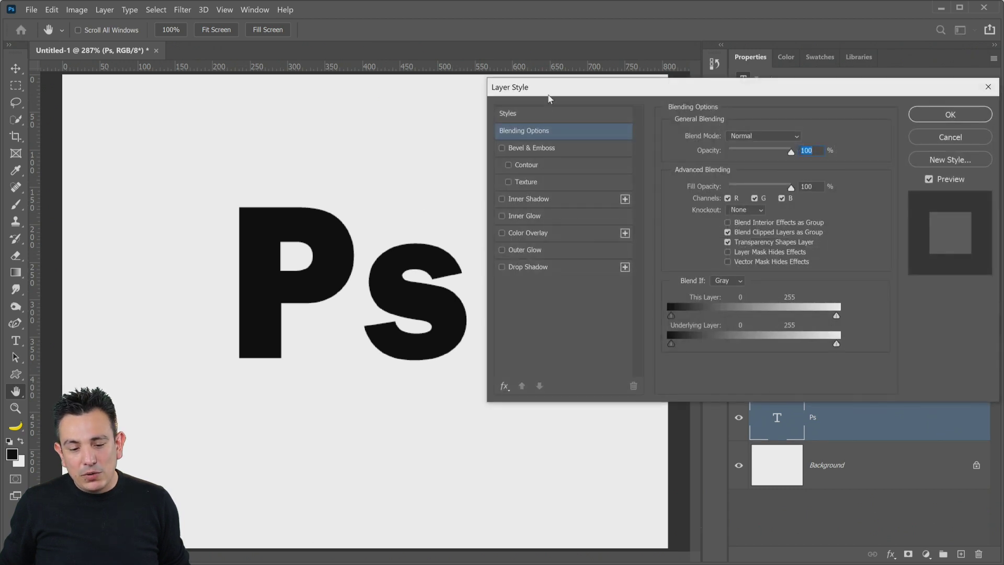
{"action": "left_click", "coordinate": [515, 113]}
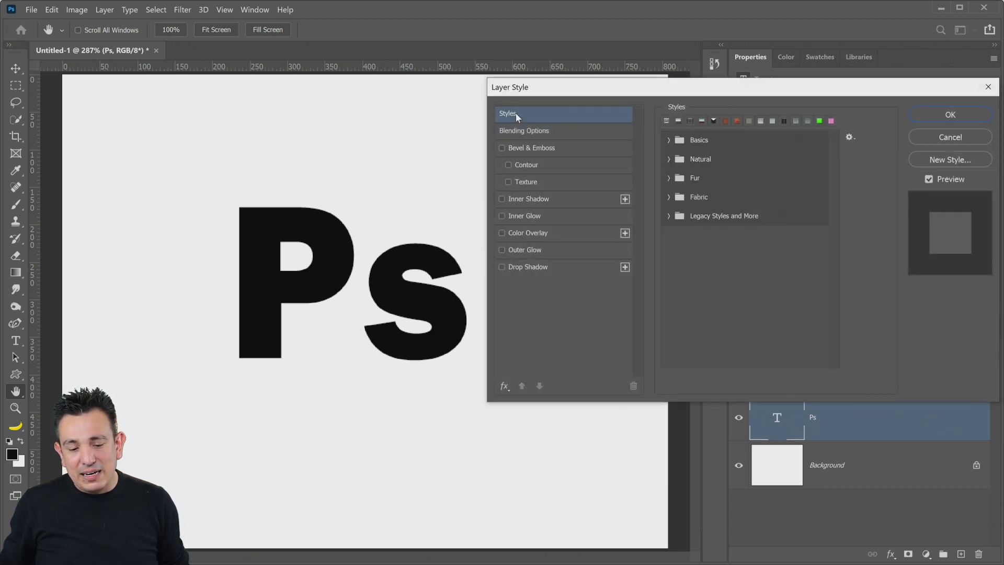
{"action": "left_click", "coordinate": [706, 217]}
{"action": "left_click", "coordinate": [667, 216]}
{"action": "left_click", "coordinate": [681, 235]}
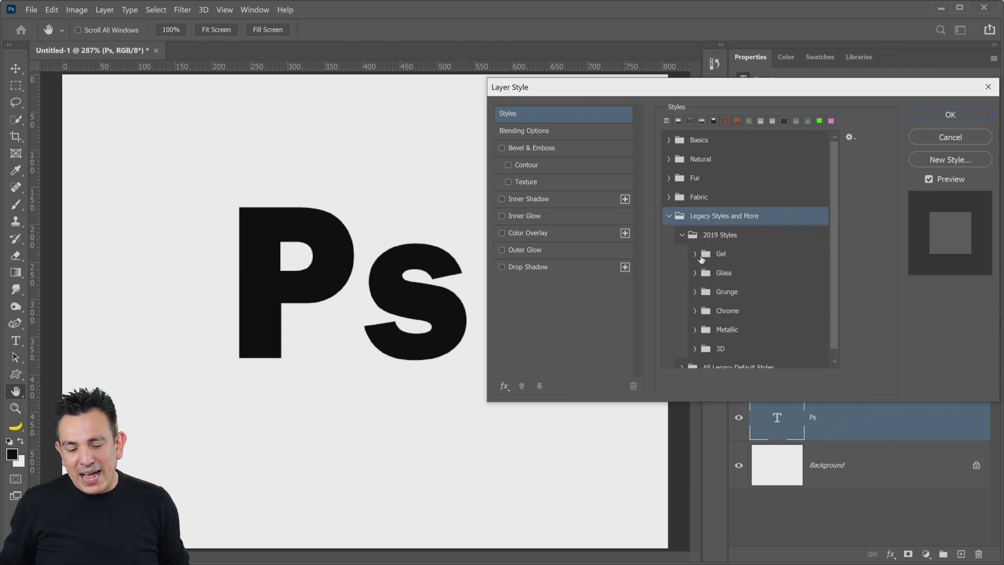
Step: Try the yellow, teal, green, transparent and pink Gel presets on the Ps text
{"action": "left_click", "coordinate": [695, 253]}
{"action": "left_click", "coordinate": [711, 275]}
{"action": "left_click", "coordinate": [733, 274]}
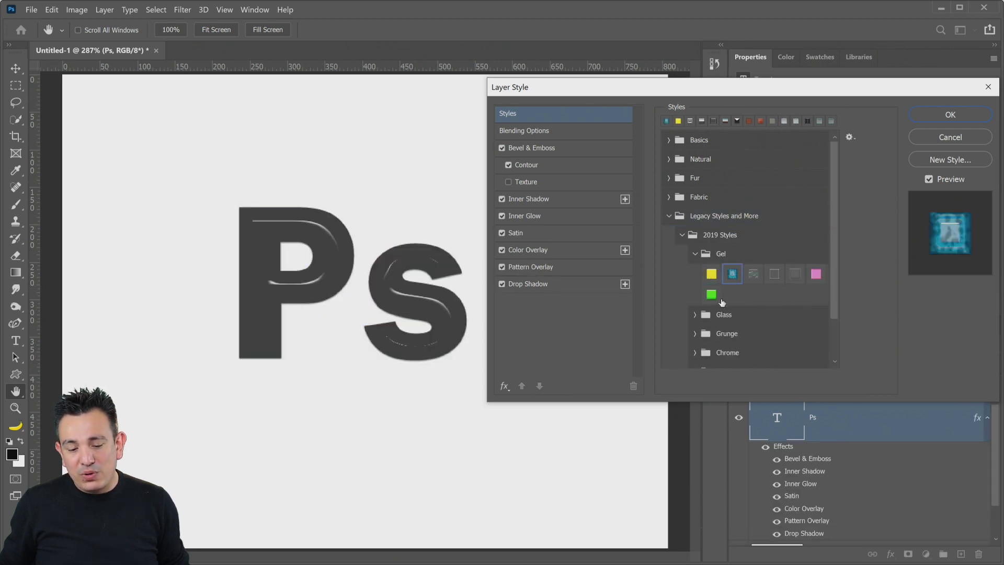
{"action": "left_click", "coordinate": [711, 295]}
{"action": "left_click", "coordinate": [753, 274]}
{"action": "left_click", "coordinate": [774, 274]}
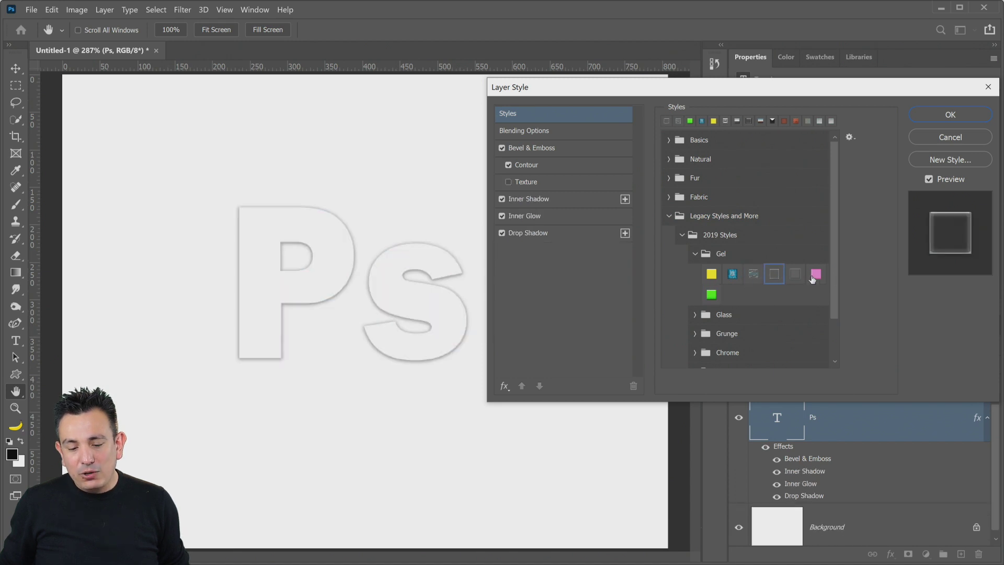
{"action": "left_click", "coordinate": [815, 274]}
Step: Try the first, second and fourth Glass presets on the Ps text
{"action": "left_click", "coordinate": [694, 314]}
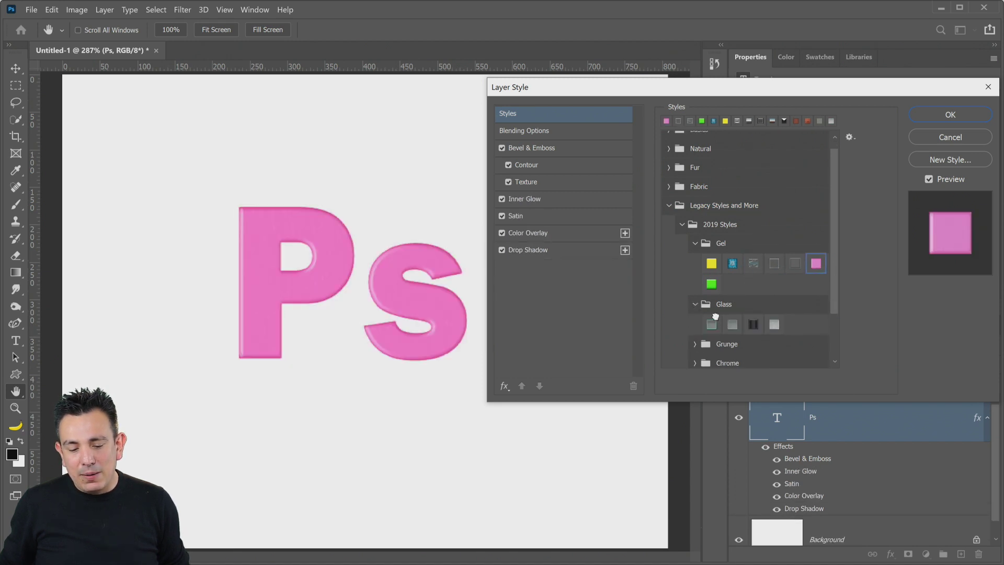
{"action": "left_click", "coordinate": [711, 325]}
{"action": "left_click", "coordinate": [732, 324]}
{"action": "left_click", "coordinate": [774, 325]}
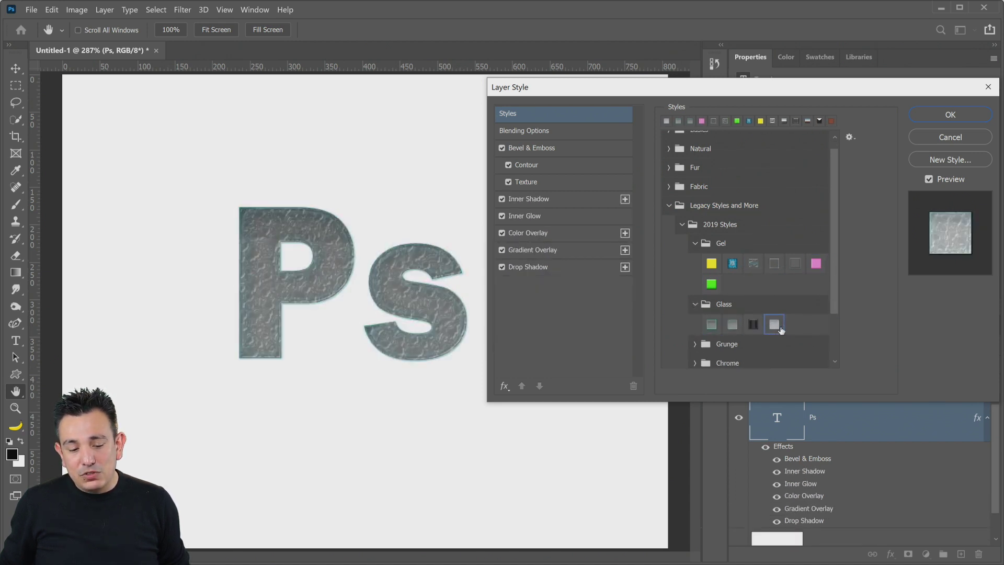
Step: Apply the second Chrome preset of the 2019 Styles to the Ps text after trying the first one
{"action": "left_click", "coordinate": [682, 224]}
{"action": "left_click", "coordinate": [680, 236]}
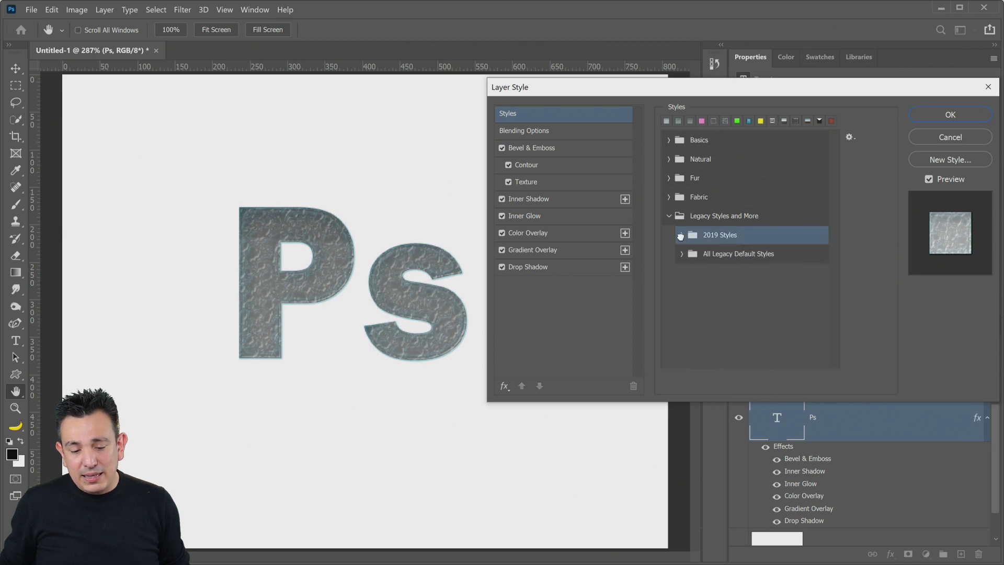
{"action": "left_click", "coordinate": [680, 236]}
{"action": "scroll", "coordinate": [690, 246], "scroll_direction": "down", "scroll_amount": 3}
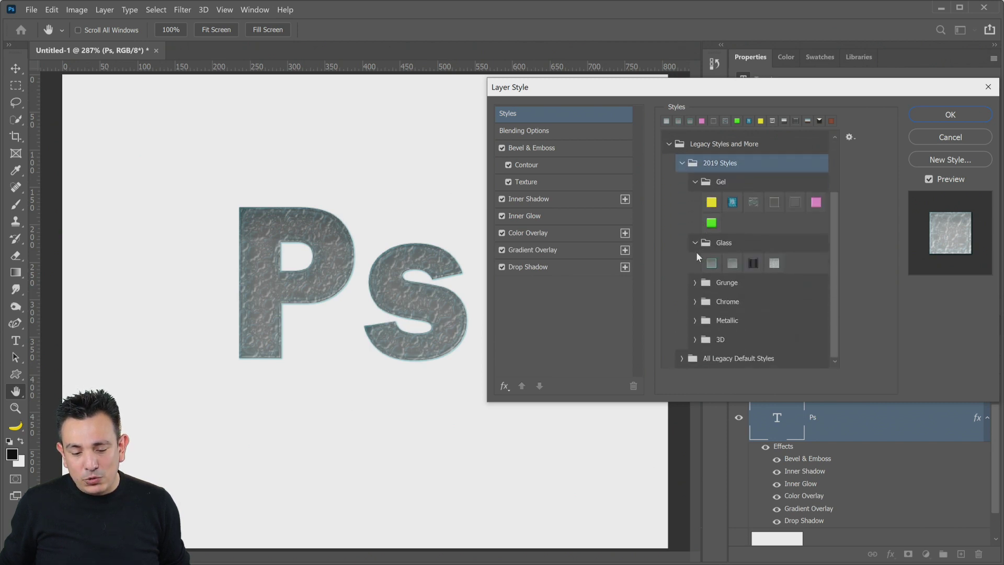
{"action": "left_click", "coordinate": [695, 301]}
{"action": "scroll", "coordinate": [695, 303], "scroll_direction": "down", "scroll_amount": 1}
{"action": "left_click", "coordinate": [710, 303]}
{"action": "left_click", "coordinate": [732, 302]}
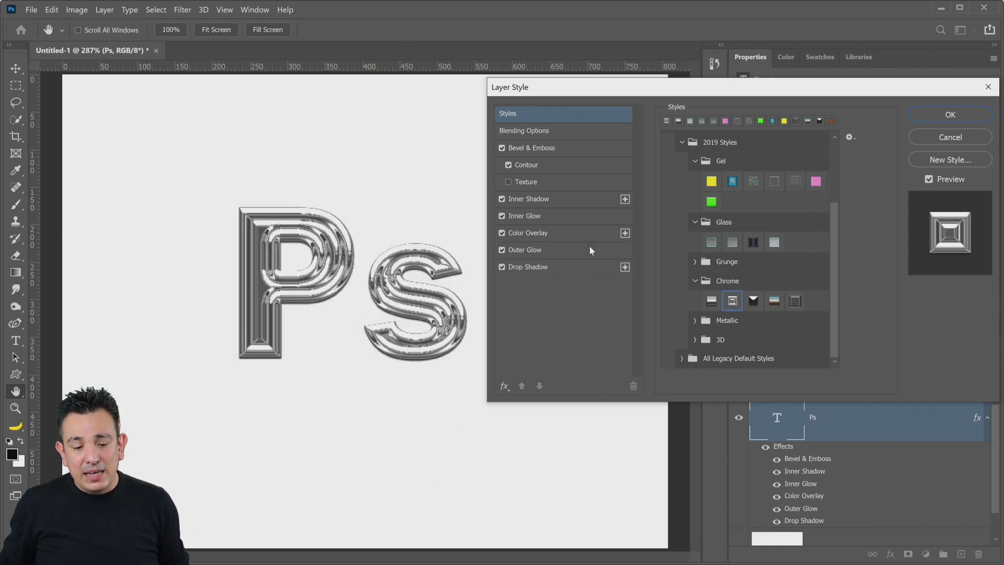
Step: Set the chrome style's Bevel & Emboss depth to 220% and its size to 43 px
{"action": "left_click", "coordinate": [531, 149]}
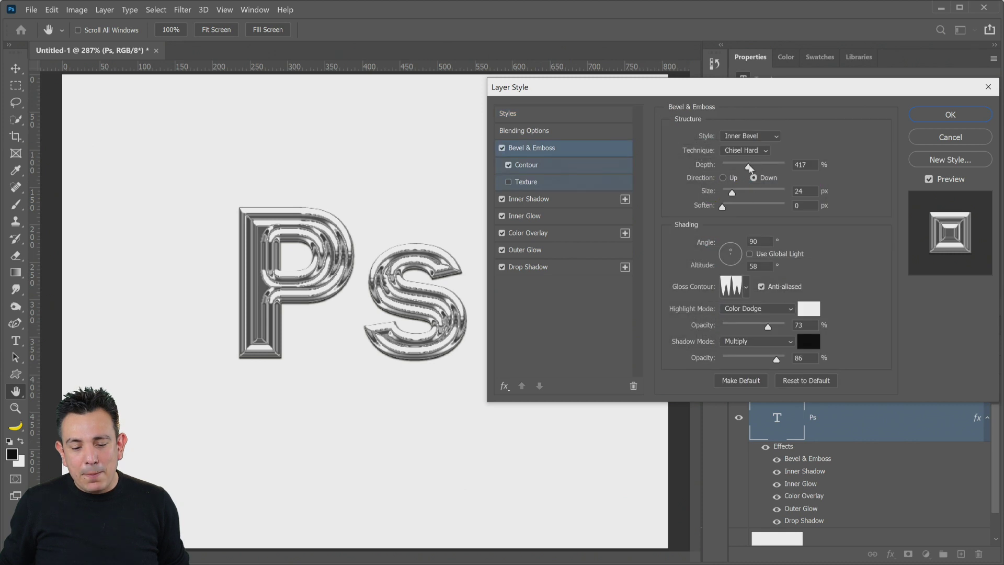
{"action": "left_click_drag", "start_coordinate": [748, 167], "coordinate": [737, 195]}
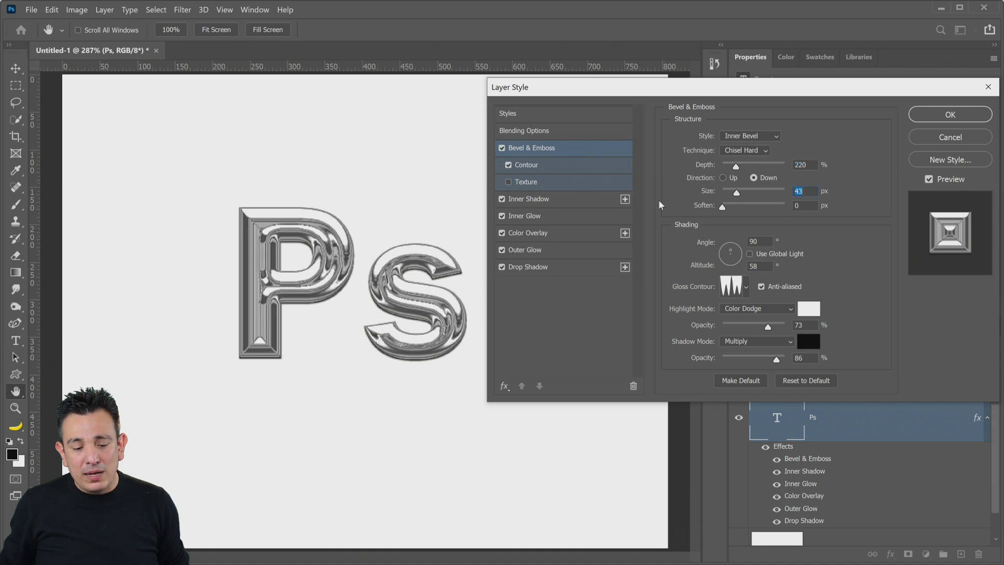
Step: Recolor the chrome style's Color Overlay to blue 5e94ec, accept the layer style and collapse the Ps layer's effects list
{"action": "left_click", "coordinate": [524, 235]}
{"action": "left_click", "coordinate": [824, 135]}
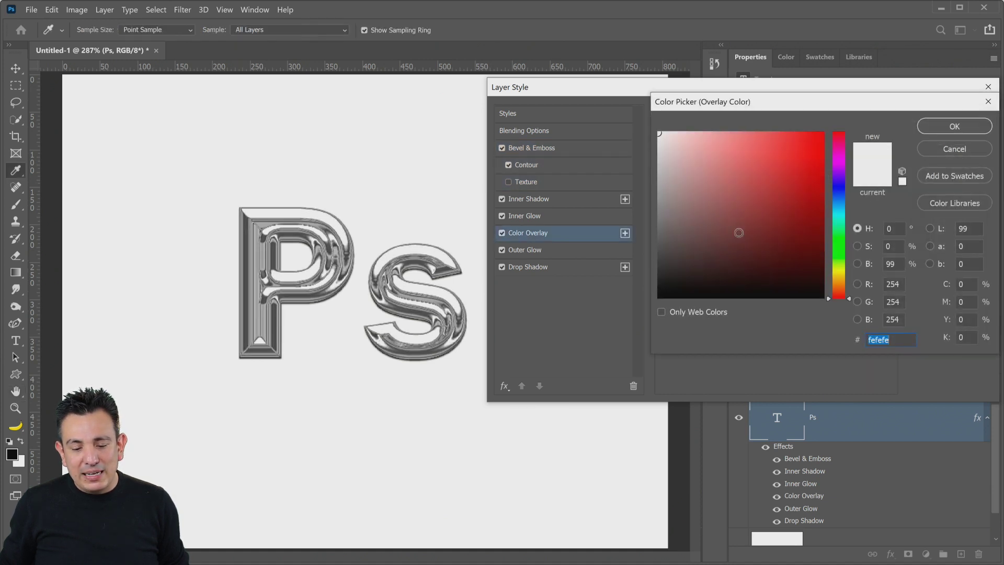
{"action": "left_click", "coordinate": [835, 198]}
{"action": "left_click_drag", "start_coordinate": [749, 190], "coordinate": [758, 144]}
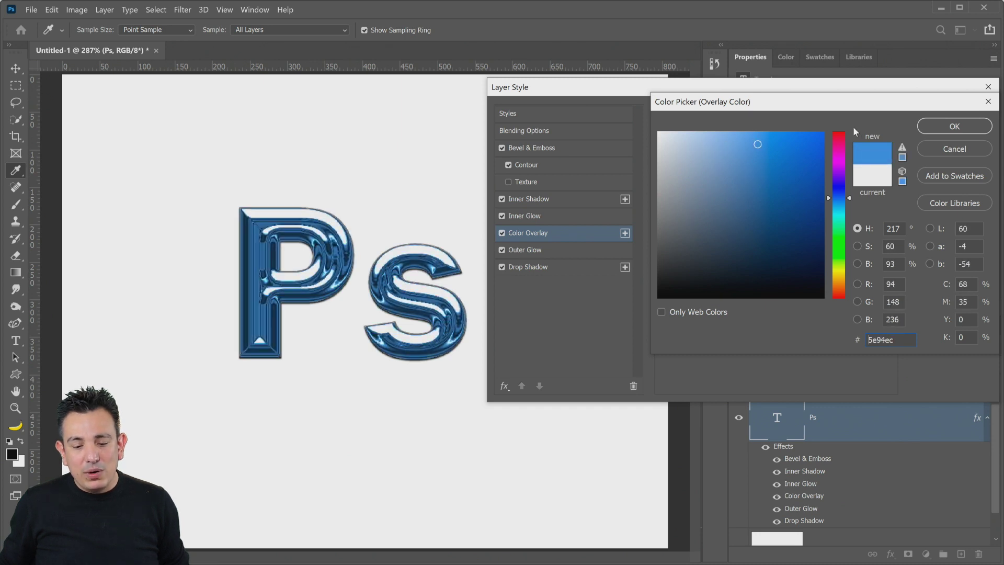
{"action": "left_click", "coordinate": [943, 126]}
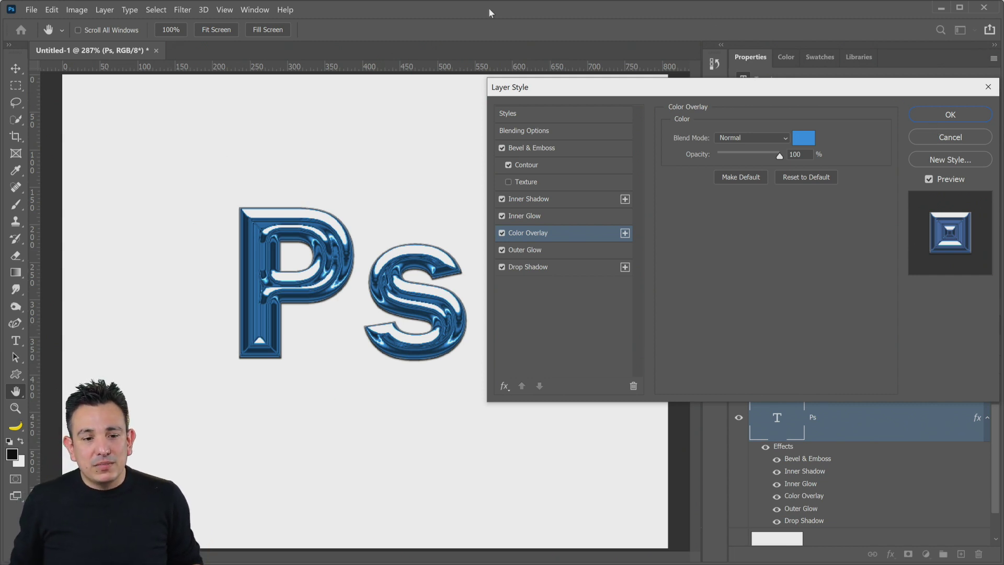
{"action": "left_click", "coordinate": [958, 114]}
{"action": "left_click", "coordinate": [987, 417]}
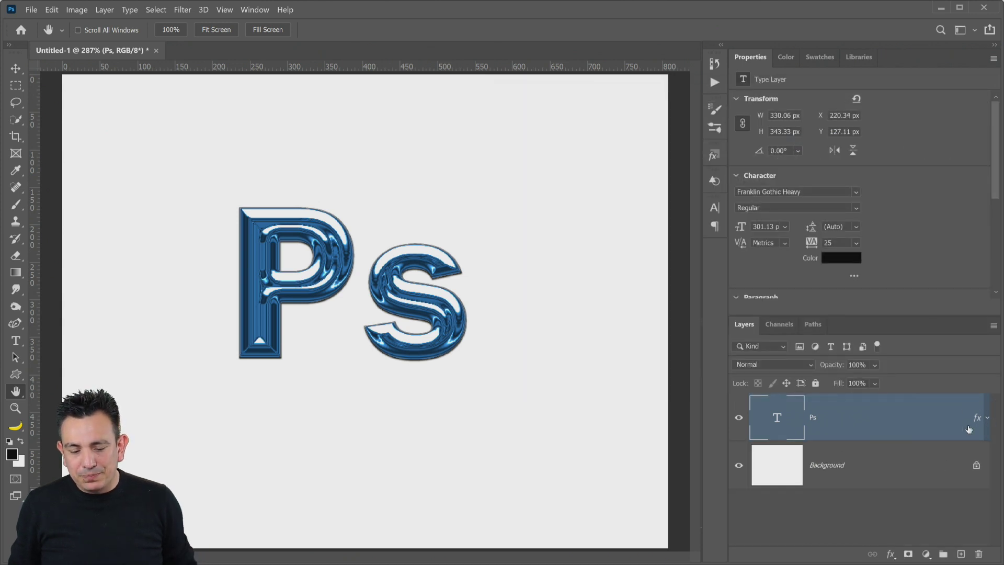
Step: Examine the presets and preset options offered for a new pattern fill above the Background layer, and cancel the fill
{"action": "left_click", "coordinate": [821, 472]}
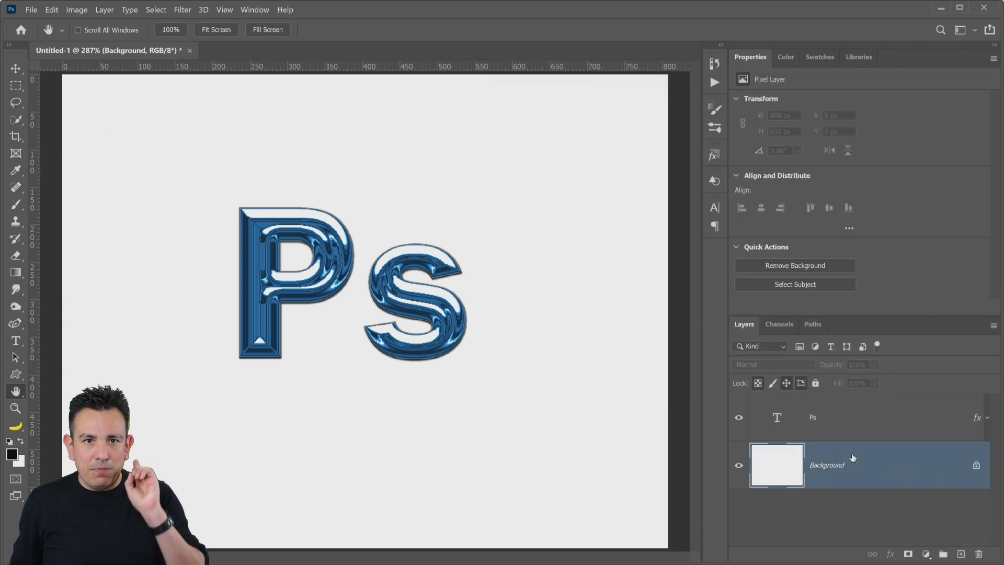
{"action": "left_click", "coordinate": [925, 555]}
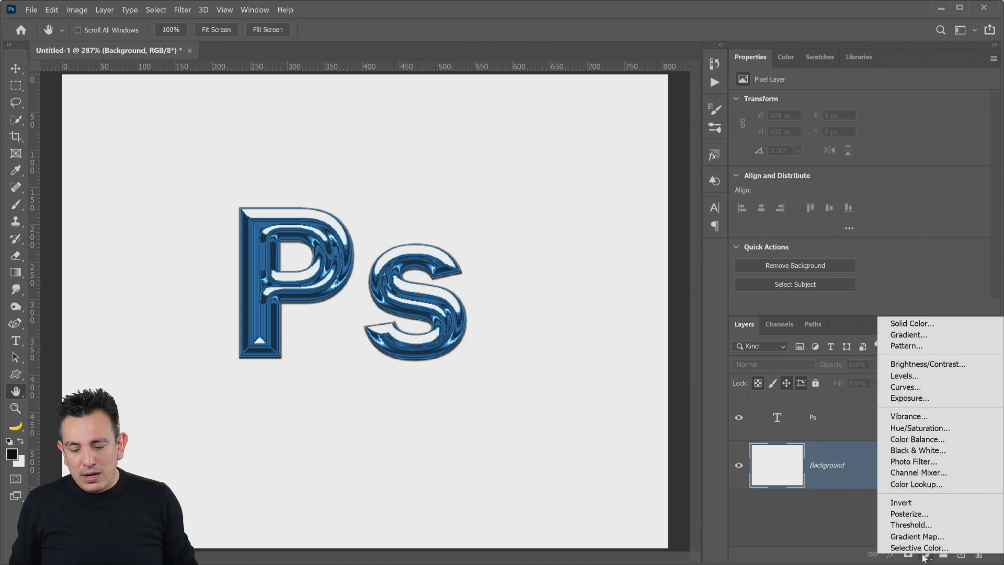
{"action": "left_click", "coordinate": [918, 344]}
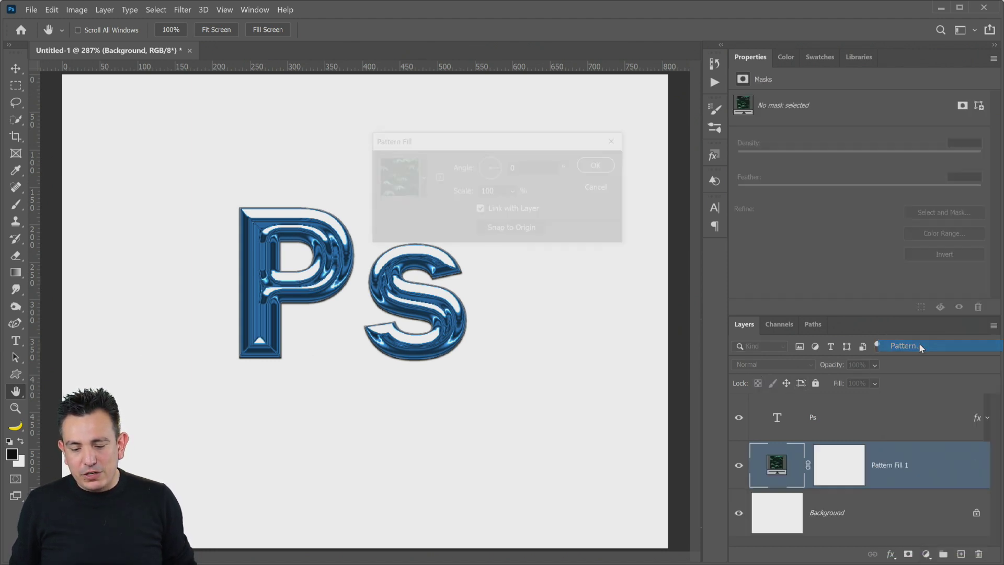
{"action": "left_click", "coordinate": [420, 177]}
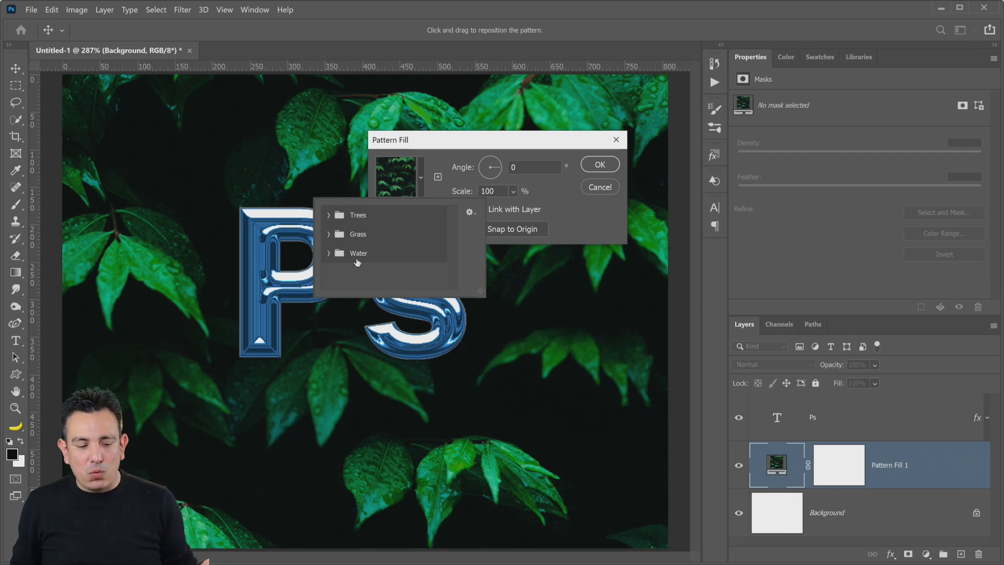
{"action": "left_click", "coordinate": [471, 211]}
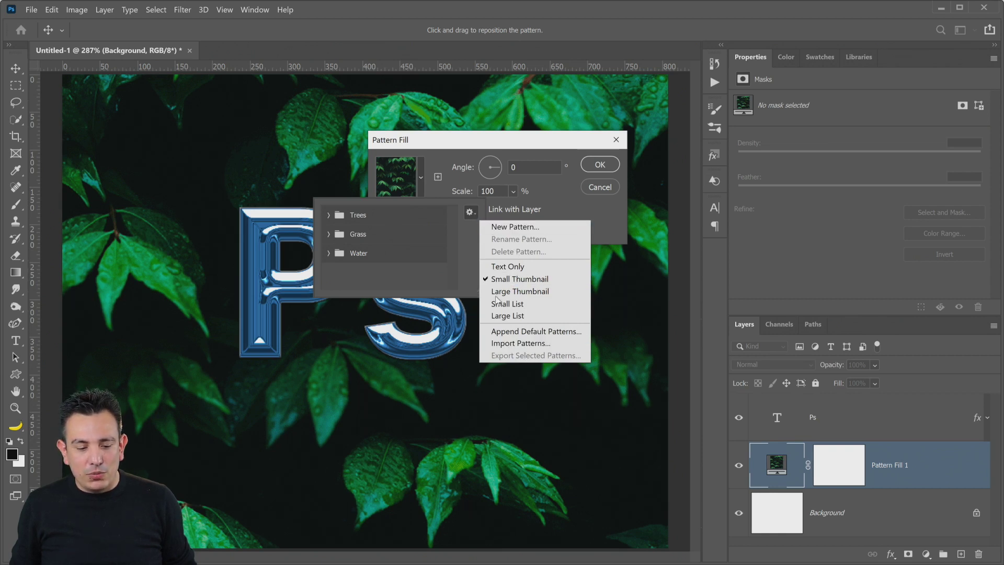
{"action": "left_click", "coordinate": [482, 260]}
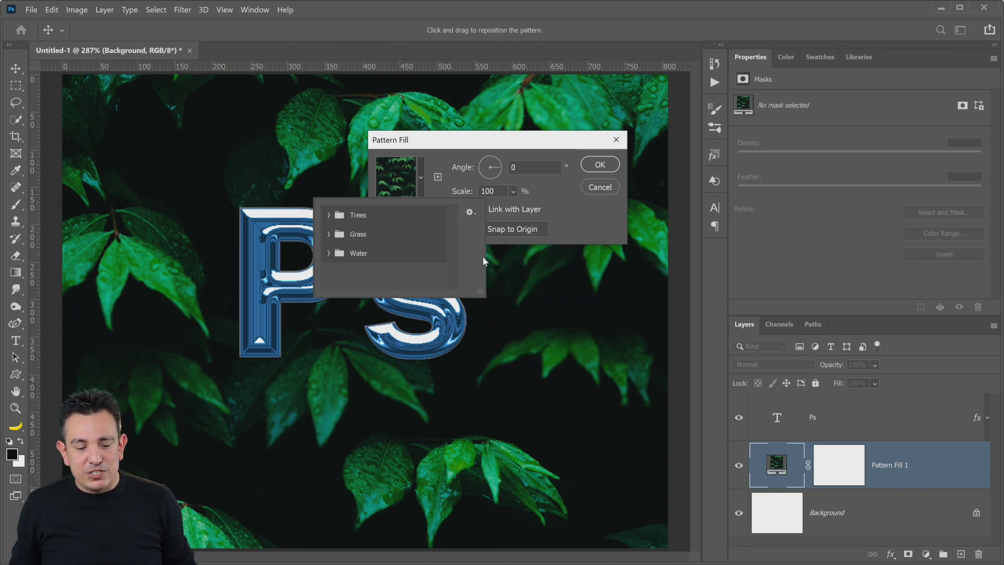
{"action": "left_click", "coordinate": [584, 201]}
{"action": "left_click", "coordinate": [600, 188]}
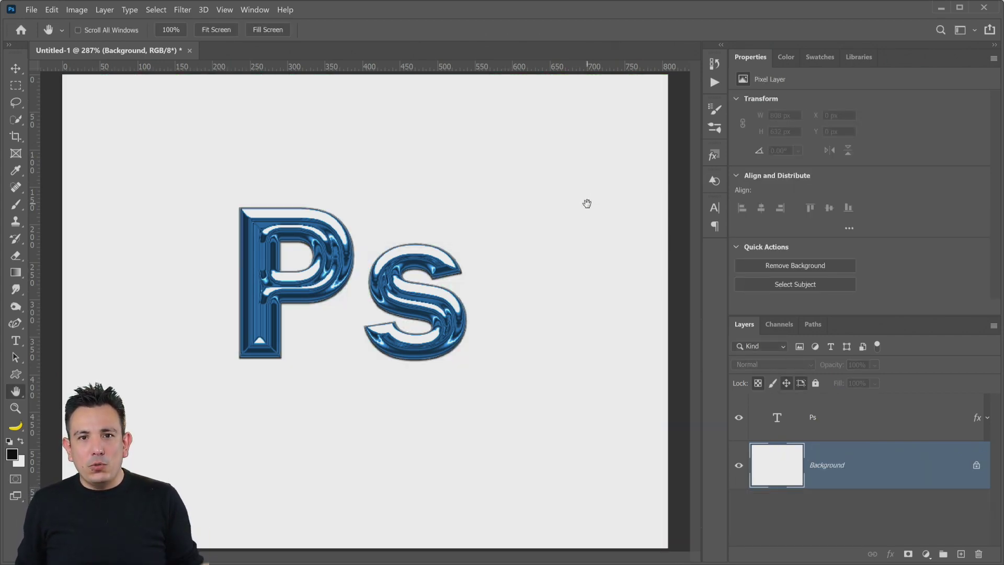
Step: Load the Legacy Patterns and More set into the pattern presets
{"action": "left_click", "coordinate": [253, 10]}
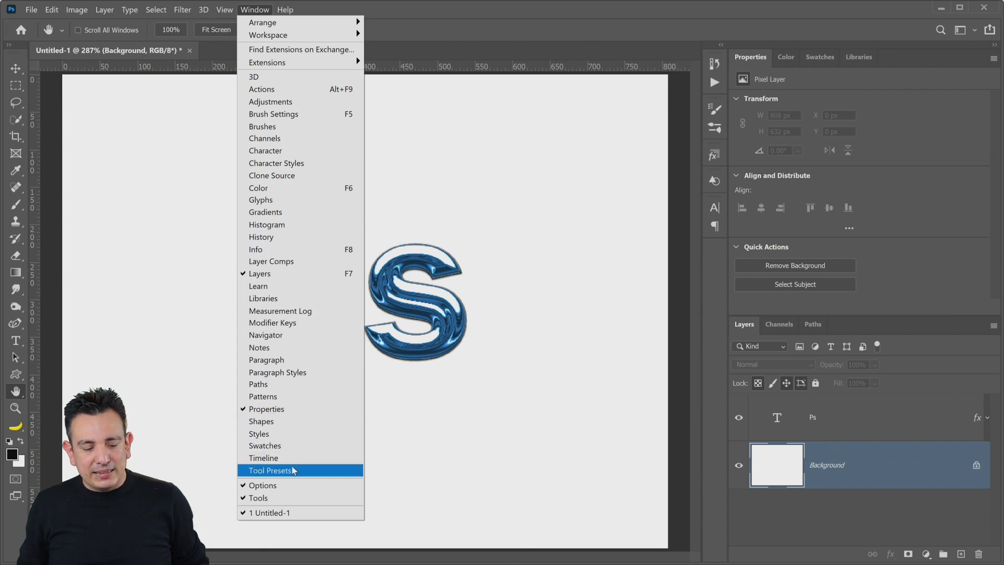
{"action": "left_click", "coordinate": [275, 396]}
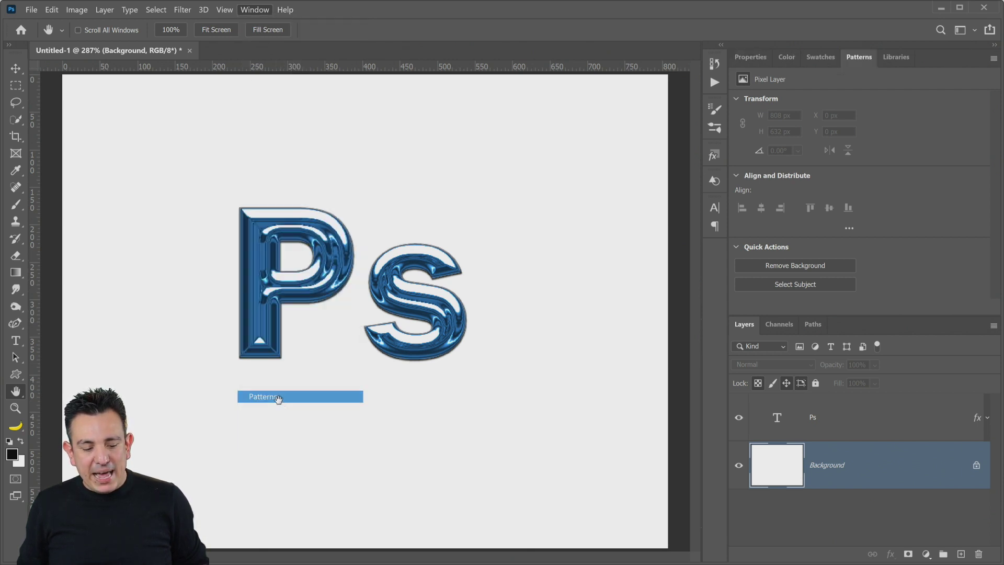
{"action": "left_click", "coordinate": [994, 60]}
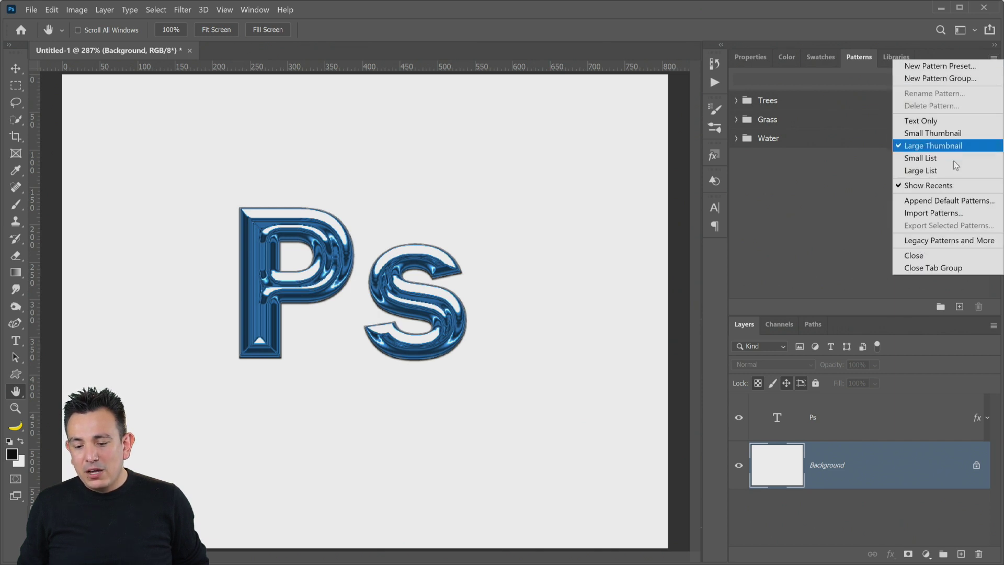
{"action": "left_click", "coordinate": [950, 243]}
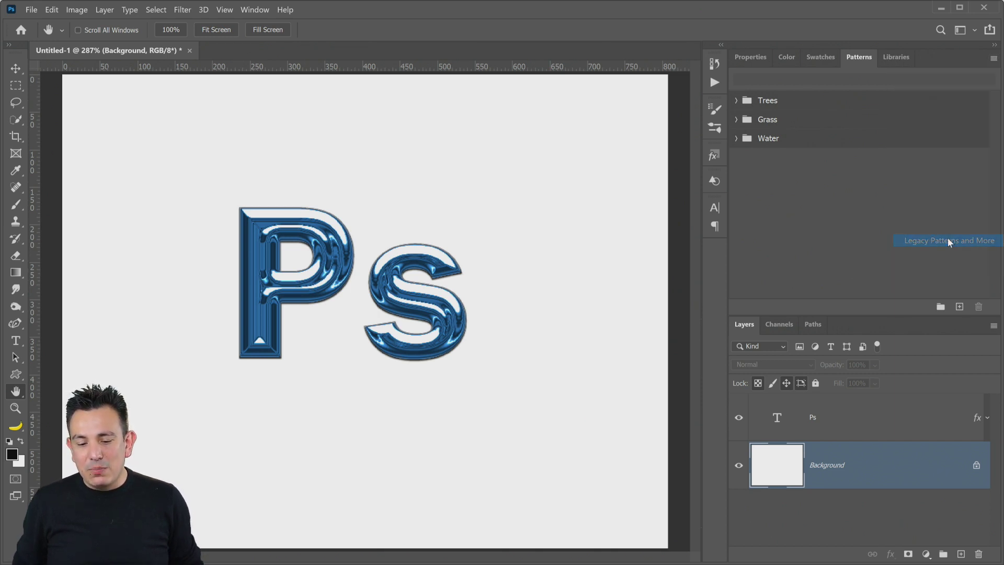
Step: Try the first Dirt pattern of the 2019 Patterns as a fill behind the Ps text
{"action": "left_click", "coordinate": [735, 157]}
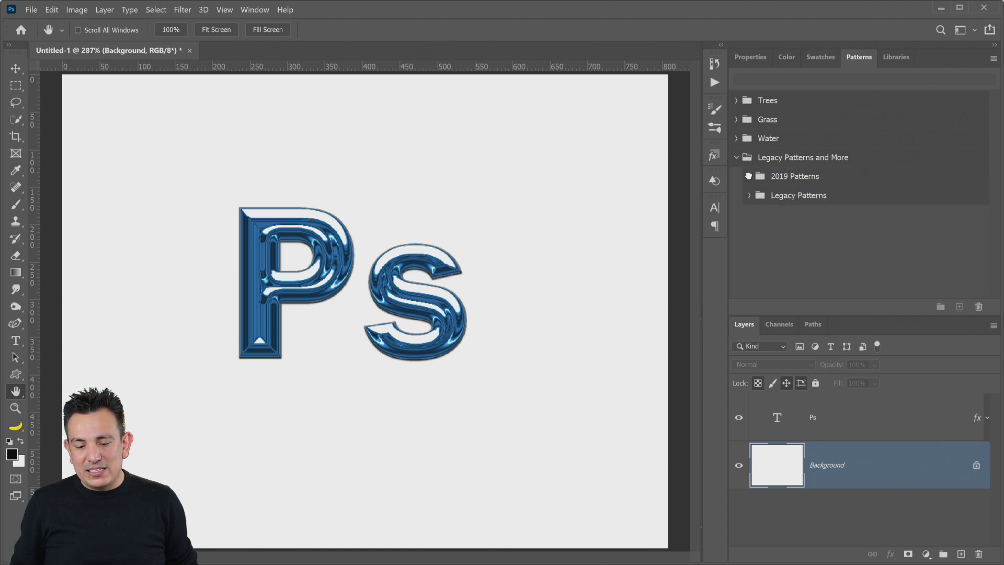
{"action": "left_click", "coordinate": [749, 176]}
{"action": "left_click", "coordinate": [762, 195]}
{"action": "left_click", "coordinate": [799, 221]}
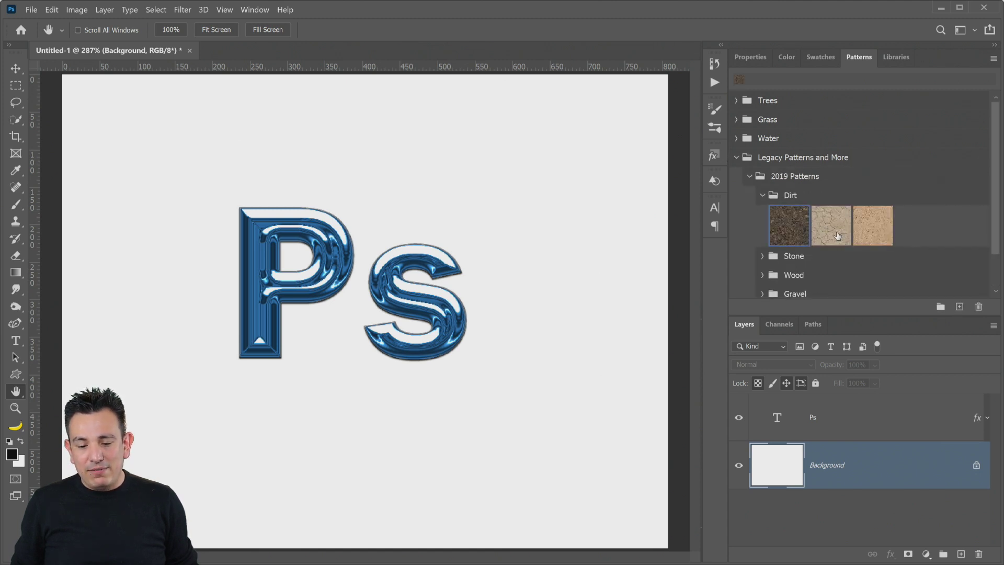
{"action": "left_click_drag", "start_coordinate": [792, 238], "coordinate": [831, 451]}
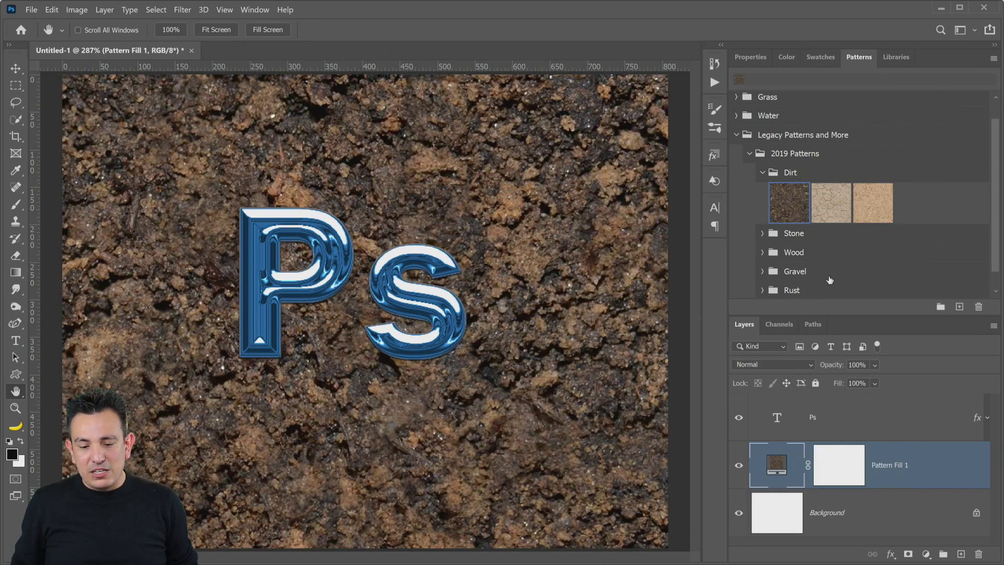
Step: Try the second and third Stone patterns of the 2019 Patterns on the pattern fill layer
{"action": "left_click", "coordinate": [763, 233]}
{"action": "scroll", "coordinate": [764, 235], "scroll_direction": "down", "scroll_amount": 2}
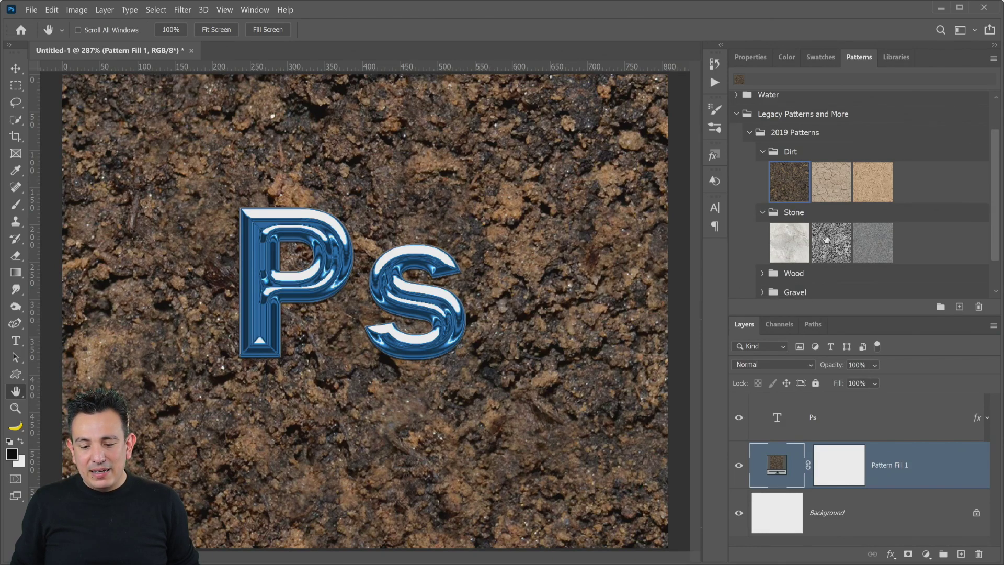
{"action": "left_click_drag", "start_coordinate": [831, 230], "coordinate": [864, 448]}
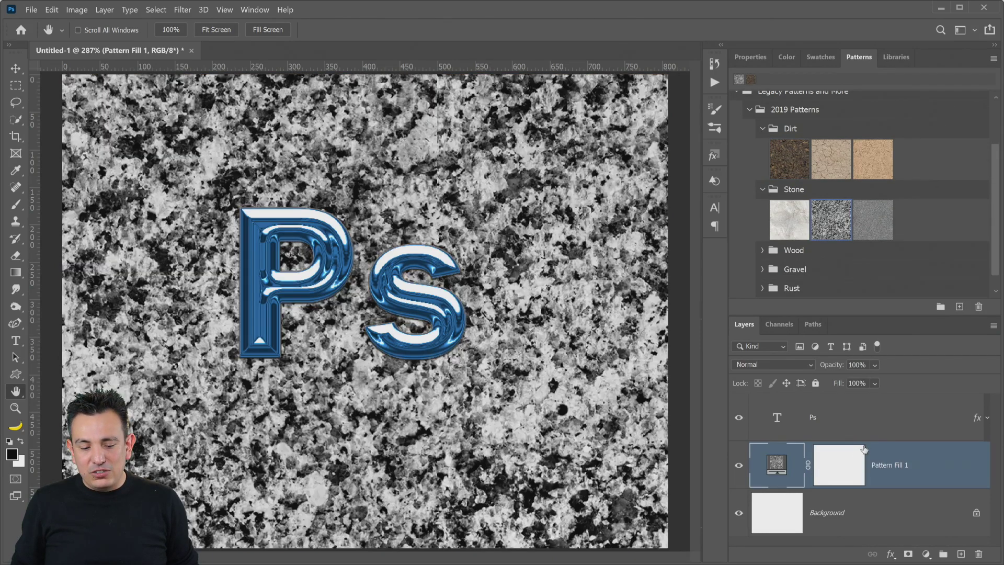
{"action": "left_click", "coordinate": [868, 230]}
{"action": "scroll", "coordinate": [883, 233], "scroll_direction": "down", "scroll_amount": 1}
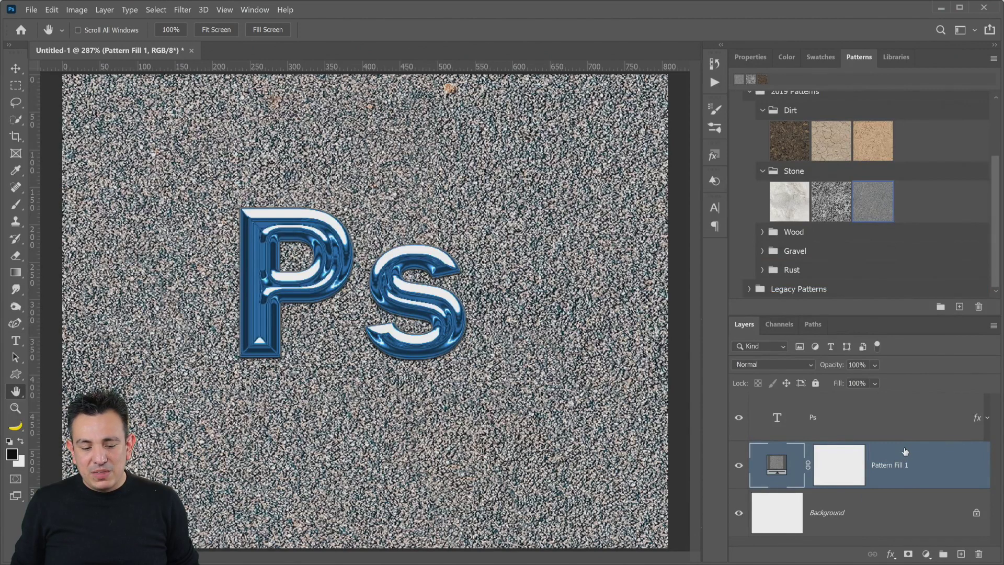
{"action": "left_click_drag", "start_coordinate": [874, 209], "coordinate": [873, 443]}
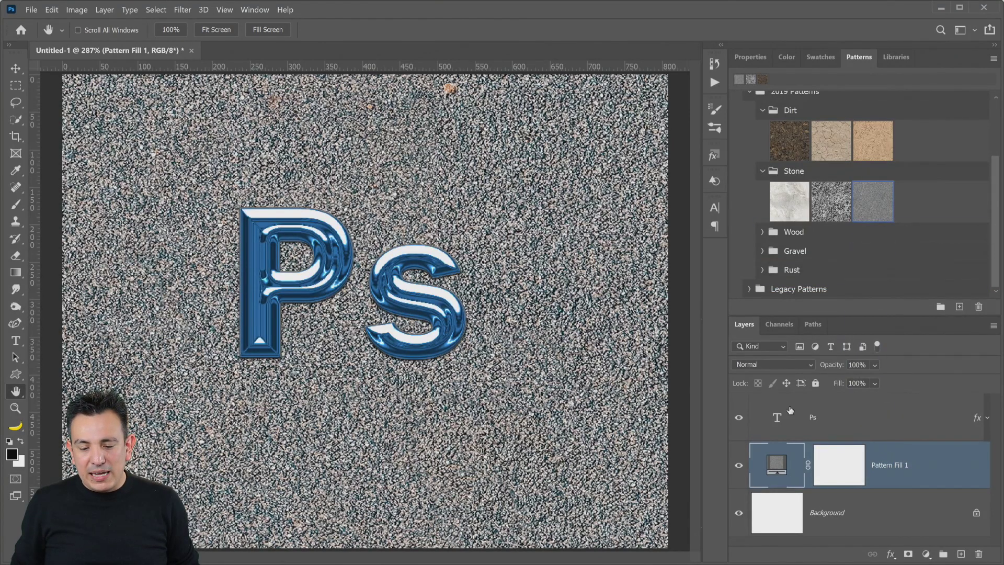
Step: Try the first Wood pattern of the 2019 Patterns on the pattern fill layer
{"action": "left_click", "coordinate": [763, 232]}
{"action": "scroll", "coordinate": [795, 252], "scroll_direction": "down", "scroll_amount": 1}
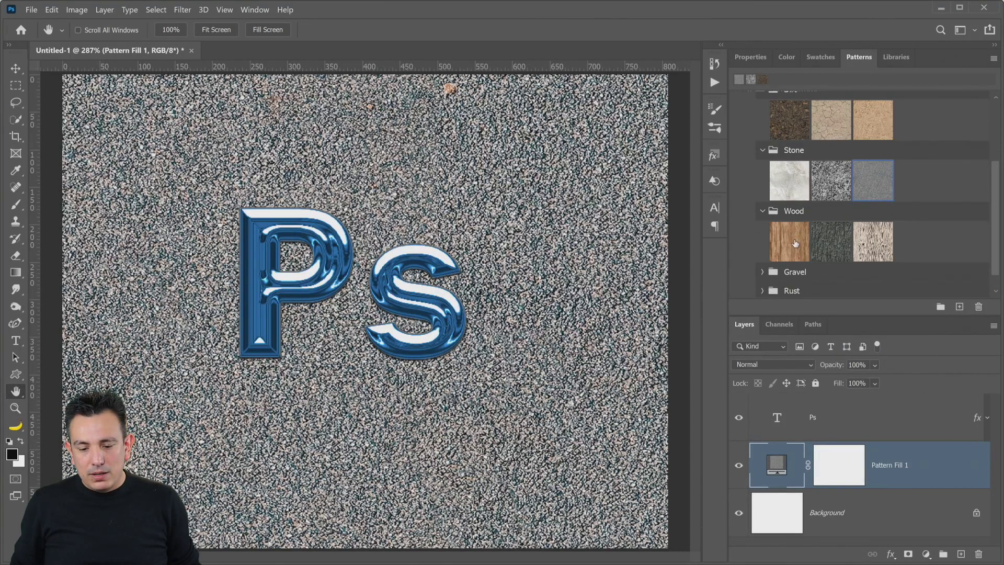
{"action": "left_click_drag", "start_coordinate": [790, 232], "coordinate": [932, 460]}
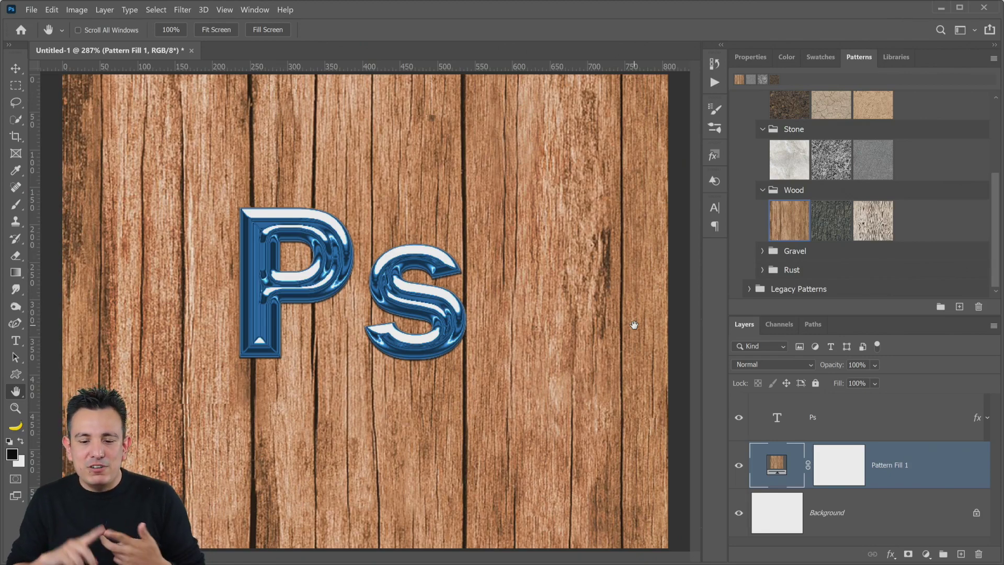
Step: Delete the pattern fill layer and collapse the Legacy Patterns and More group
{"action": "left_click_drag", "start_coordinate": [777, 464], "coordinate": [979, 555]}
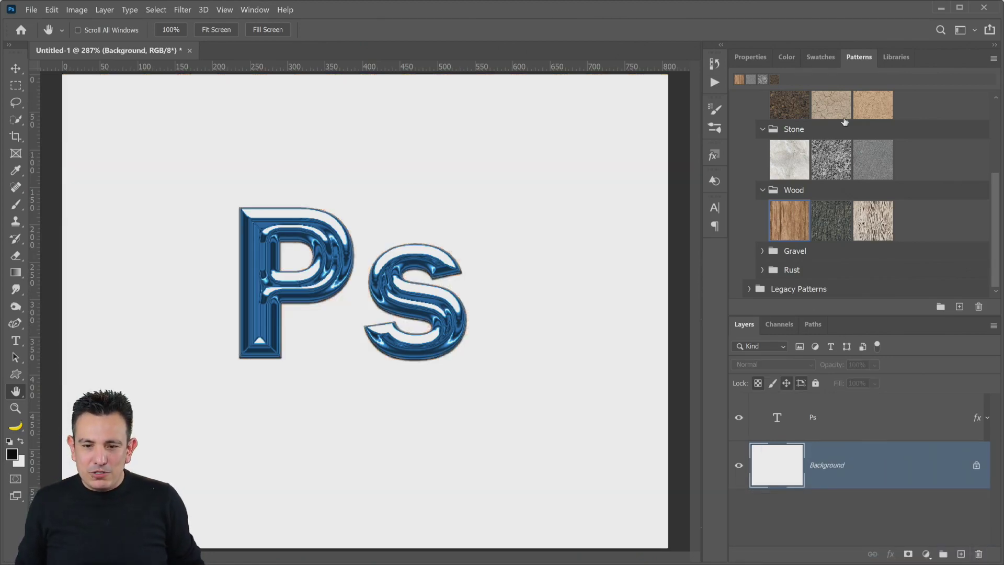
{"action": "scroll", "coordinate": [836, 192], "scroll_direction": "up", "scroll_amount": 3}
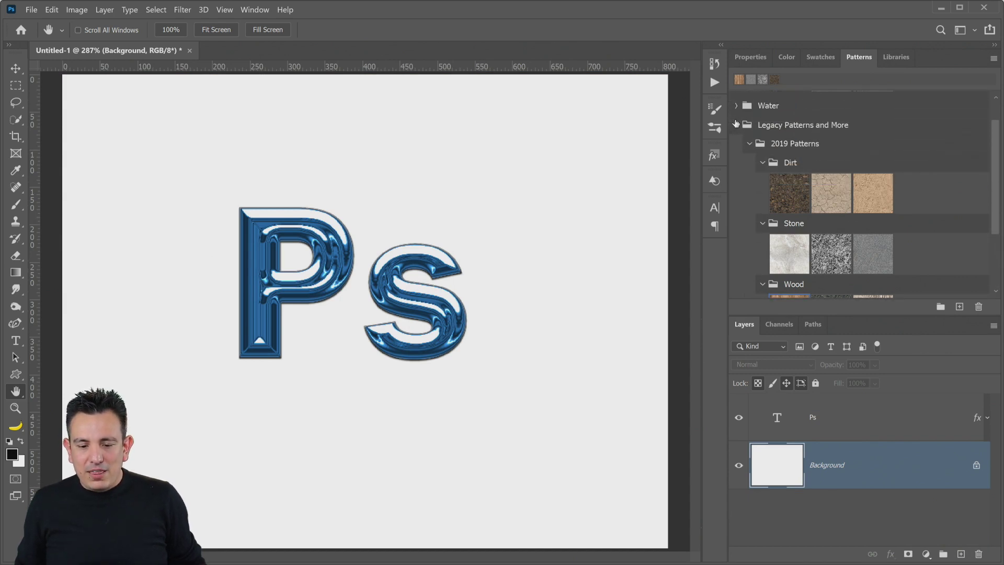
{"action": "left_click", "coordinate": [736, 124]}
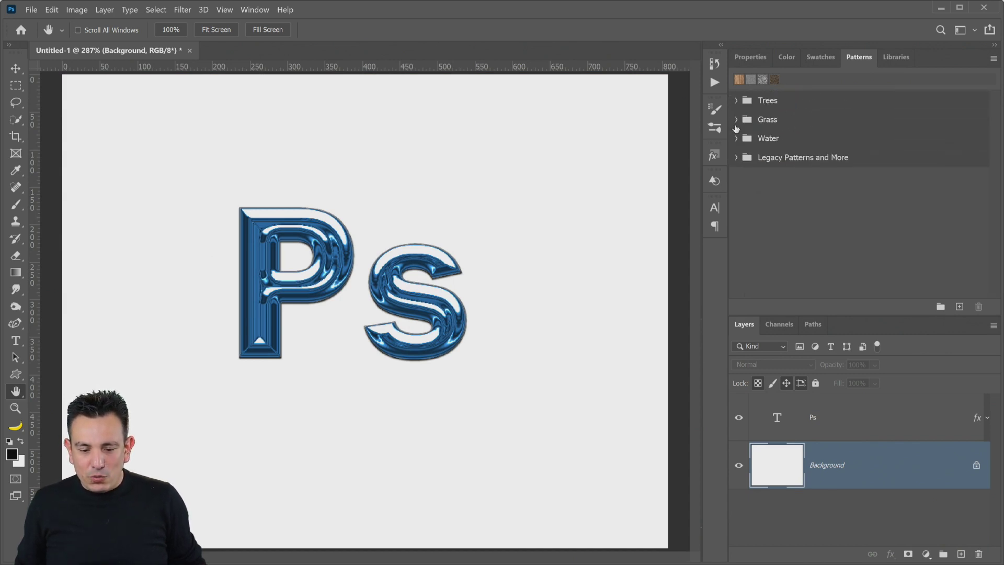
Step: Examine the preset groups and preset options offered for a new gradient fill above the Background layer, and cancel the fill
{"action": "left_click", "coordinate": [925, 553]}
{"action": "left_click", "coordinate": [924, 336]}
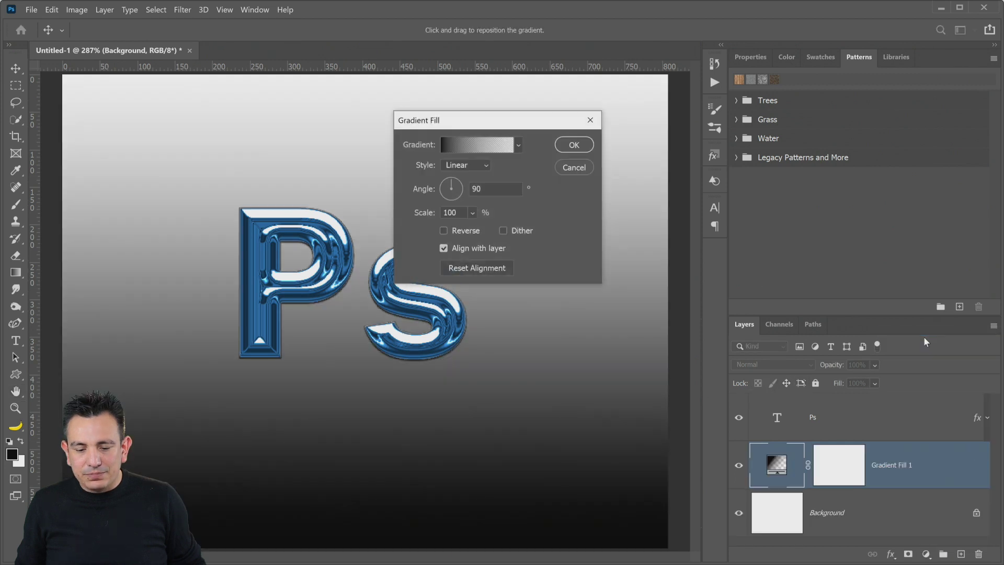
{"action": "left_click", "coordinate": [518, 145]}
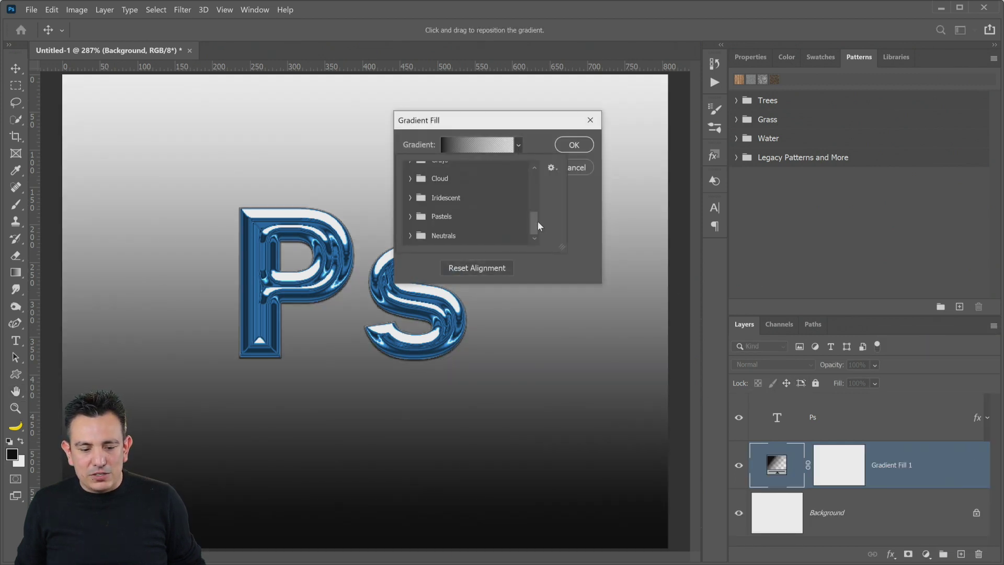
{"action": "left_click_drag", "start_coordinate": [533, 228], "coordinate": [538, 172]}
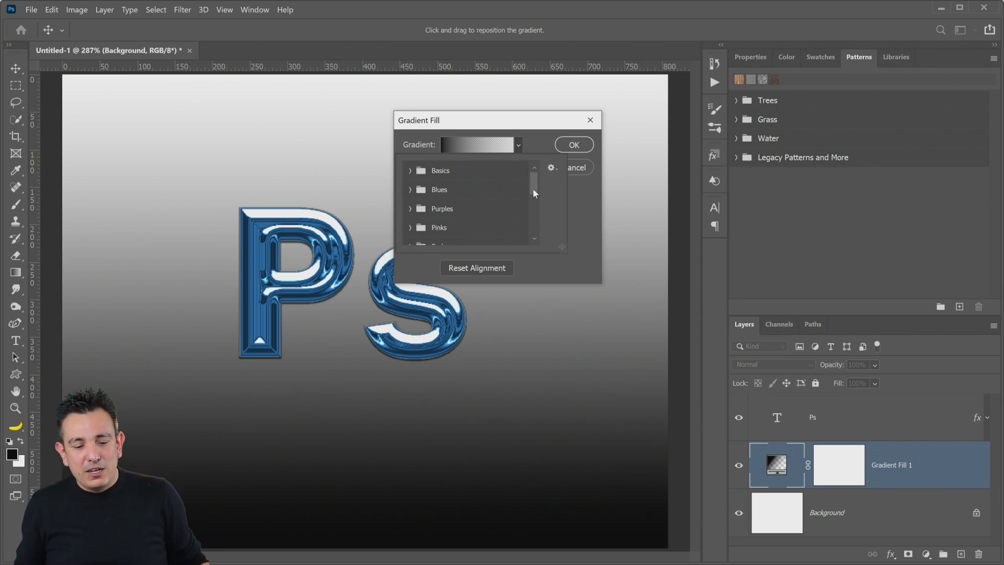
{"action": "left_click_drag", "start_coordinate": [533, 193], "coordinate": [538, 241]}
{"action": "left_click_drag", "start_coordinate": [537, 229], "coordinate": [544, 174]}
{"action": "left_click", "coordinate": [552, 168]}
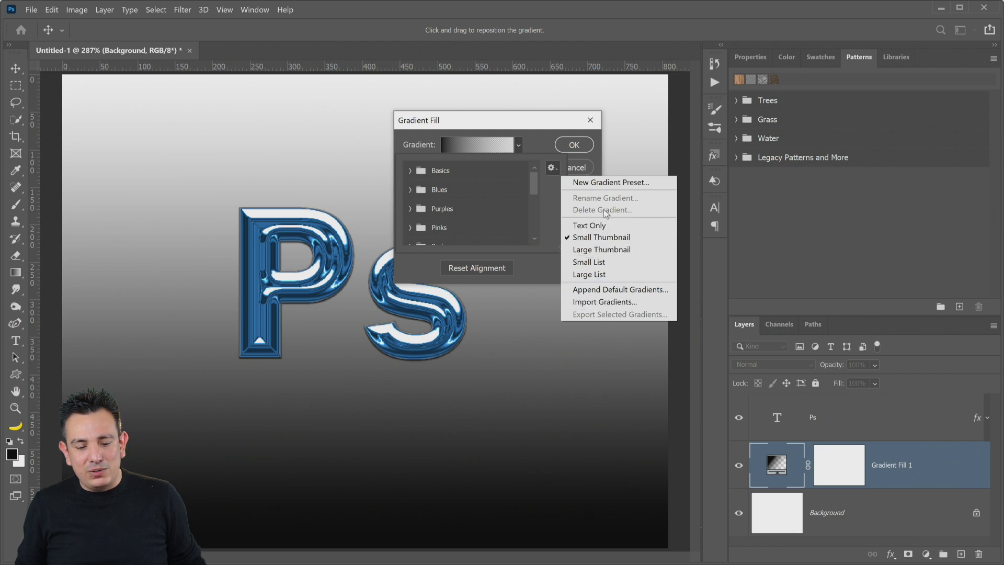
{"action": "left_click", "coordinate": [545, 130]}
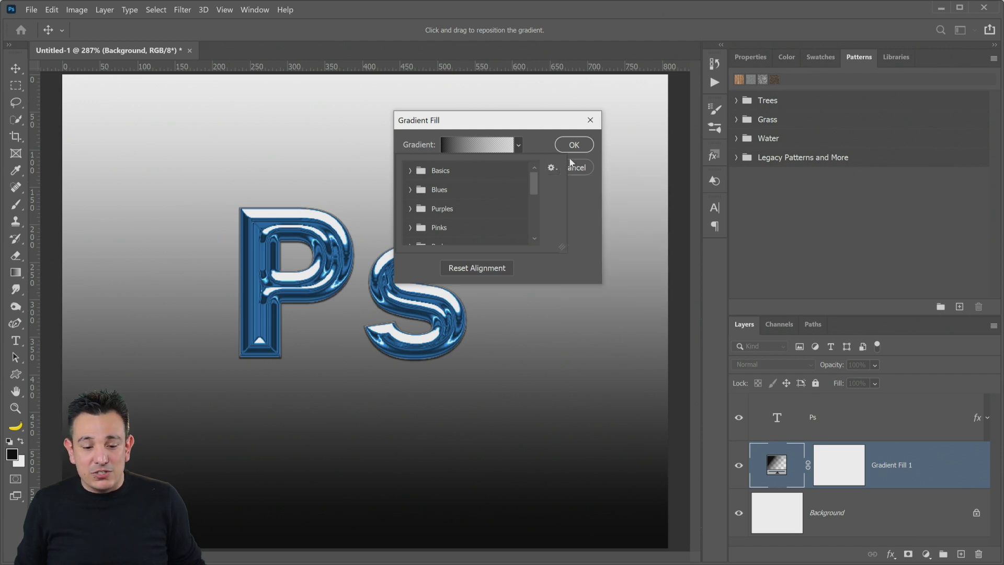
{"action": "left_click", "coordinate": [584, 168]}
{"action": "left_click", "coordinate": [582, 167]}
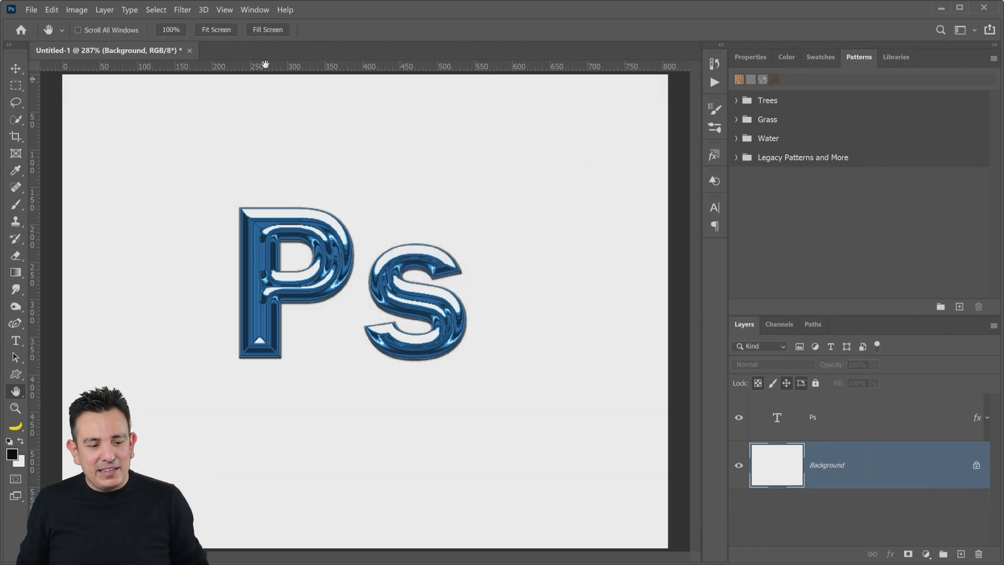
Step: Show the gradient presets and load the Legacy Gradients into them
{"action": "left_click", "coordinate": [252, 11]}
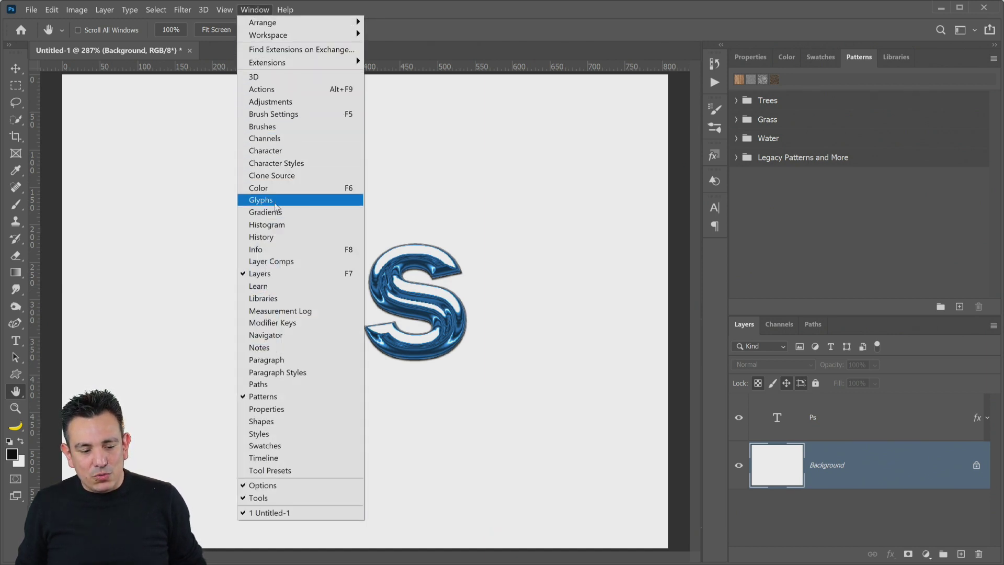
{"action": "left_click", "coordinate": [265, 211]}
{"action": "left_click", "coordinate": [995, 60]}
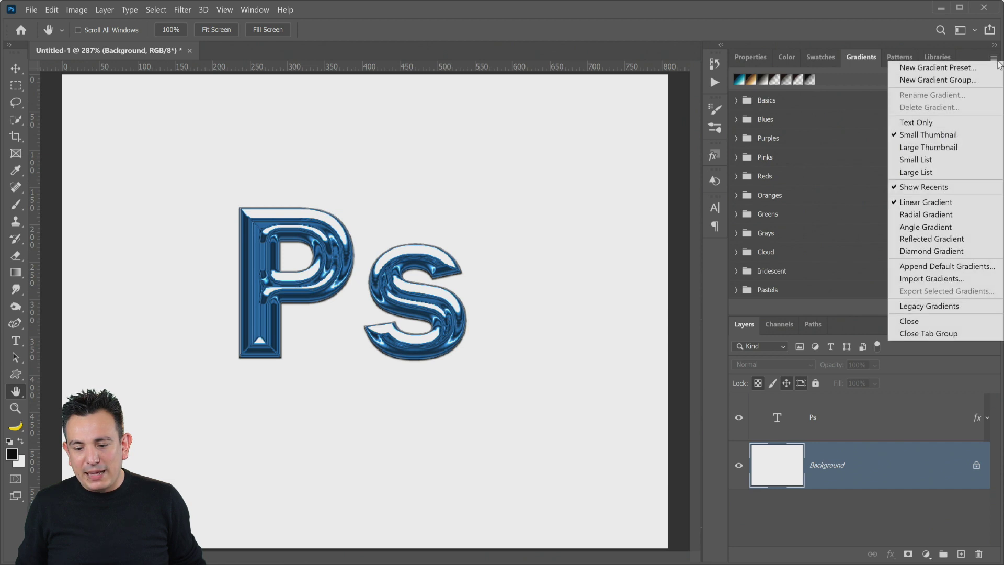
{"action": "left_click", "coordinate": [958, 306]}
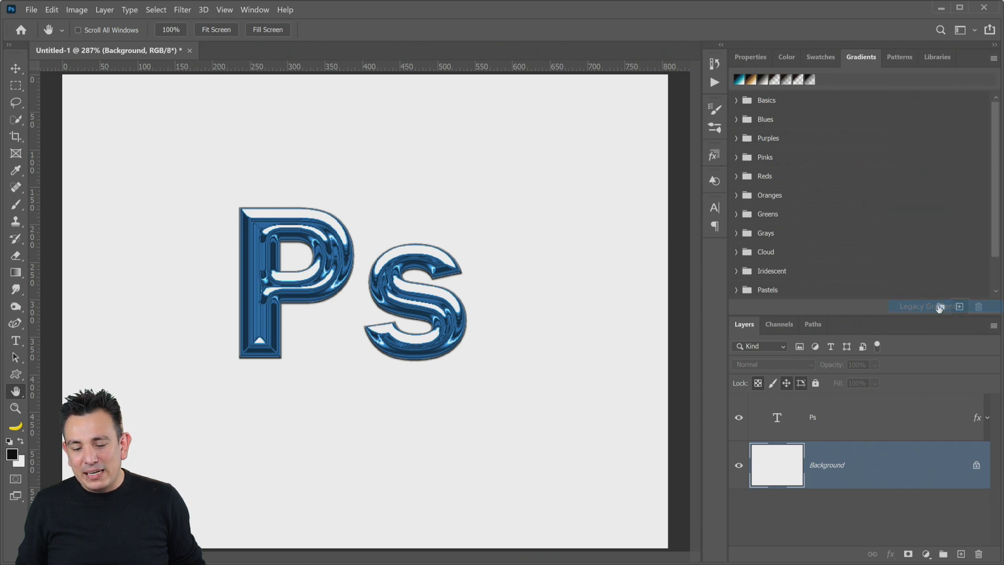
Step: Expand the Legacy Gradients group and its Photographic Toning subgroup to show the toning gradients
{"action": "left_click", "coordinate": [831, 290]}
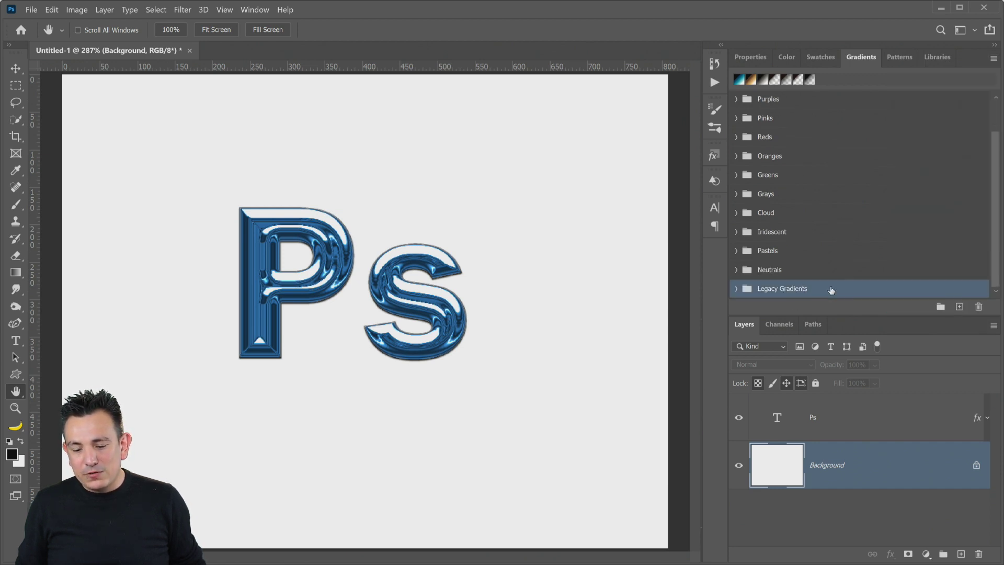
{"action": "left_click", "coordinate": [737, 289]}
{"action": "scroll", "coordinate": [807, 226], "scroll_direction": "down", "scroll_amount": 6}
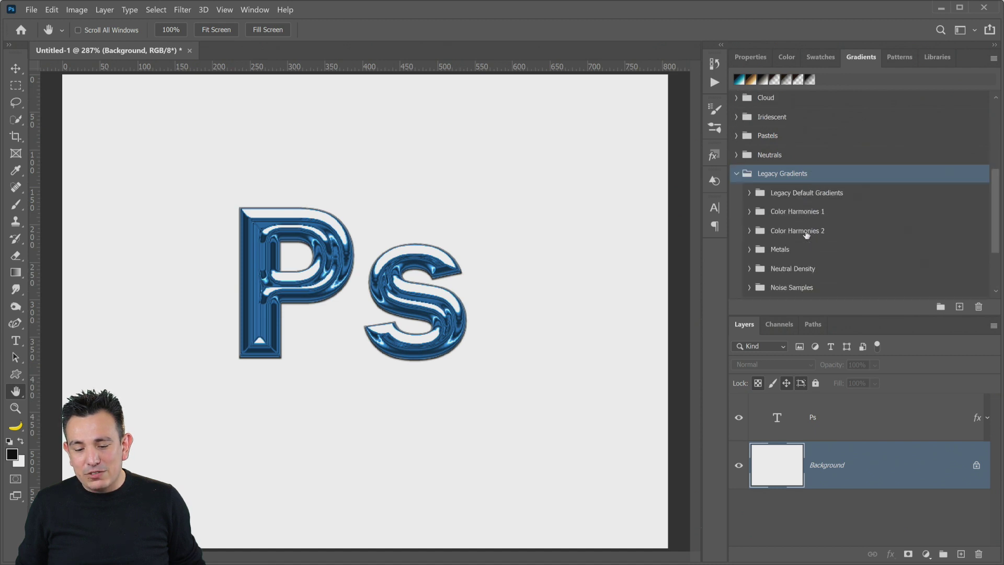
{"action": "scroll", "coordinate": [807, 226], "scroll_direction": "down", "scroll_amount": 2}
{"action": "left_click", "coordinate": [821, 264]}
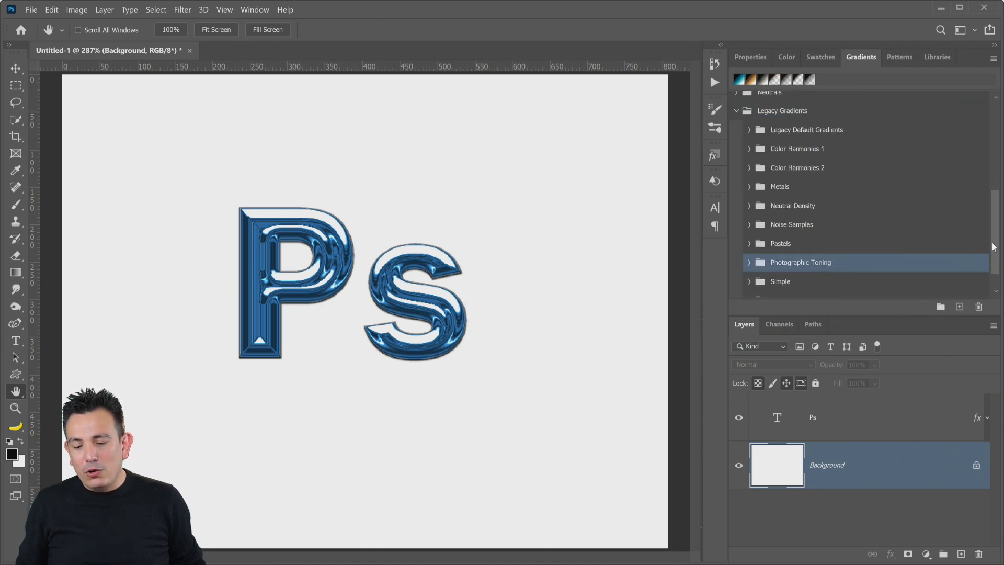
{"action": "left_click_drag", "start_coordinate": [995, 247], "coordinate": [994, 272]}
{"action": "left_click", "coordinate": [749, 232]}
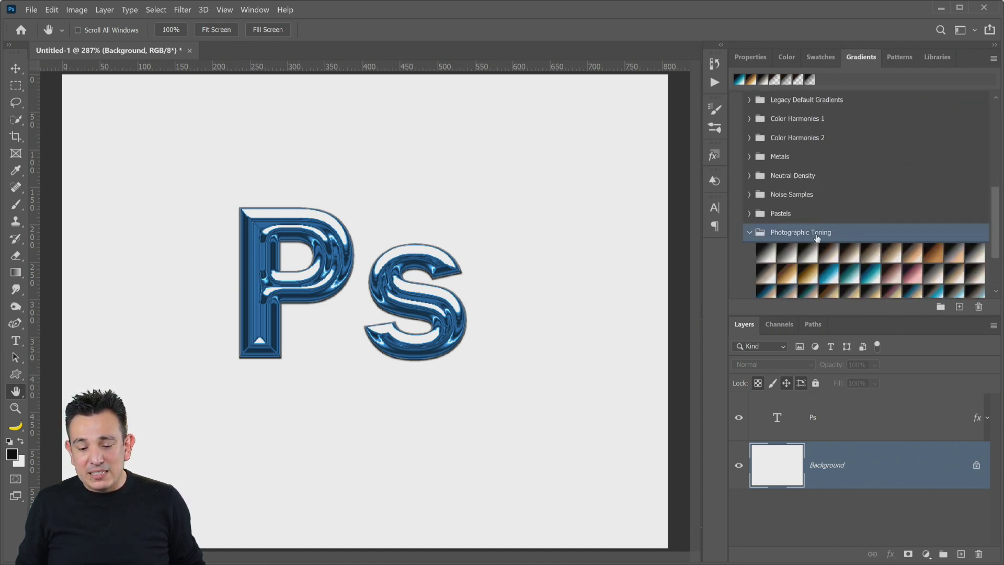
{"action": "scroll", "coordinate": [851, 216], "scroll_direction": "down", "scroll_amount": 3}
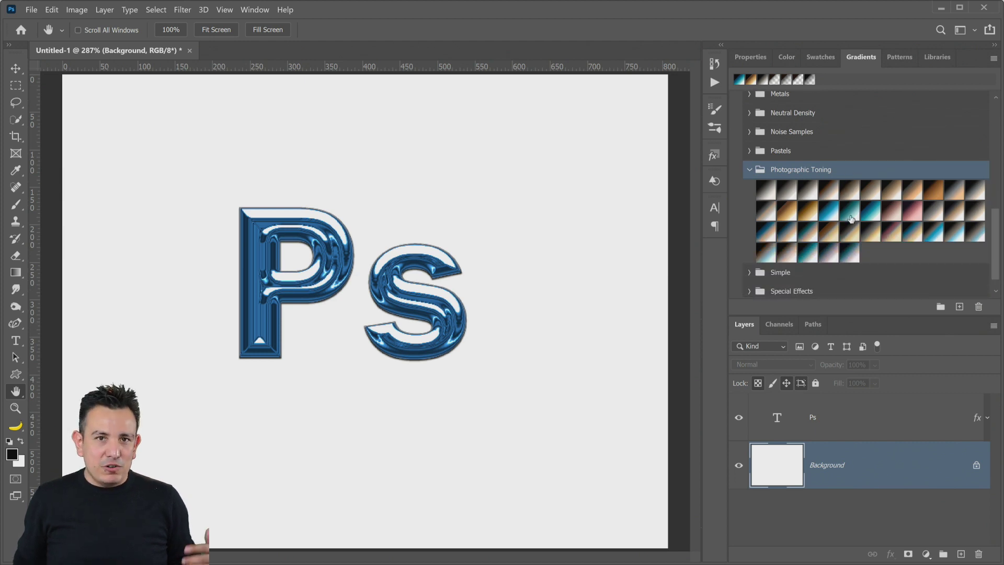
Step: Try a golden-brown Photographic Toning gradient as a fill layer above the Background, and delete that fill layer
{"action": "left_click_drag", "start_coordinate": [785, 219], "coordinate": [870, 431]}
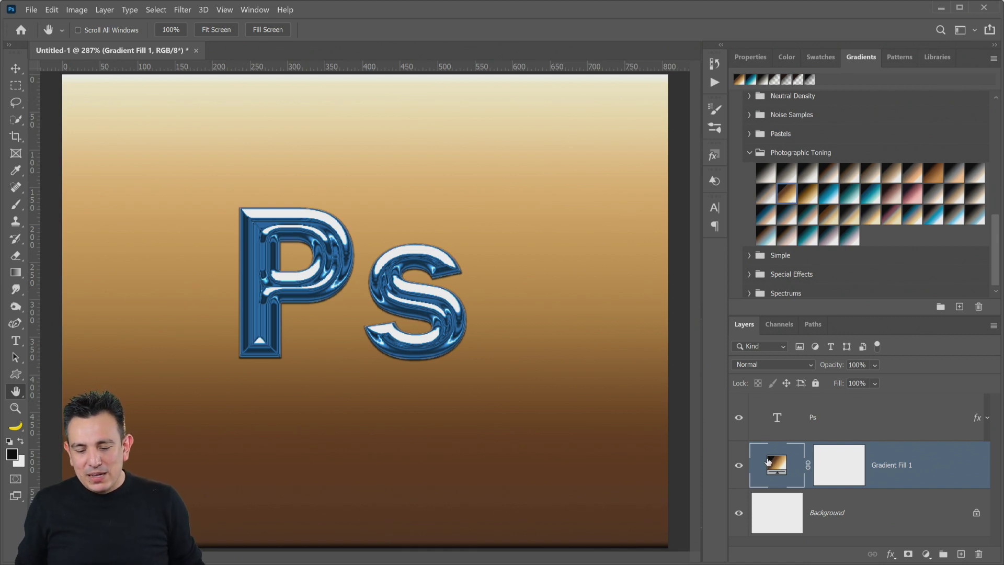
{"action": "left_click_drag", "start_coordinate": [779, 465], "coordinate": [979, 554]}
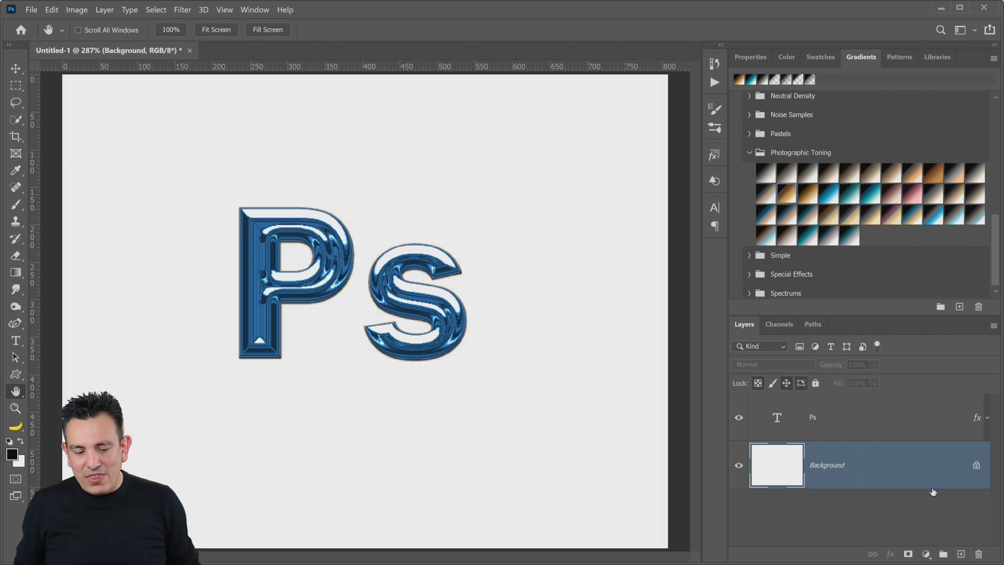
Step: Add a solid color fill layer above the Background with the pale yellow color fff2c4
{"action": "left_click", "coordinate": [925, 553]}
{"action": "left_click", "coordinate": [907, 316]}
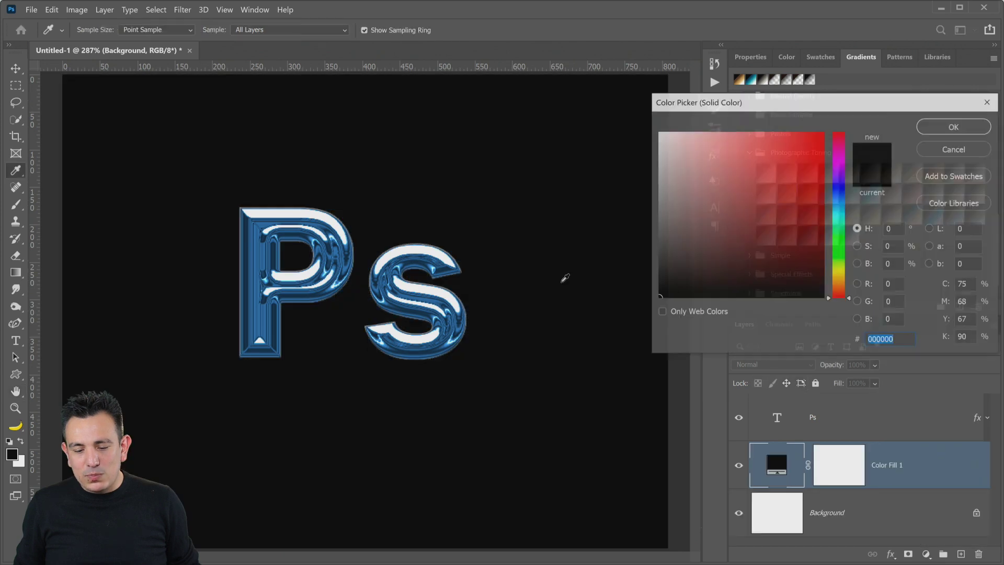
{"action": "left_click_drag", "start_coordinate": [703, 238], "coordinate": [698, 131]}
{"action": "left_click", "coordinate": [839, 275]}
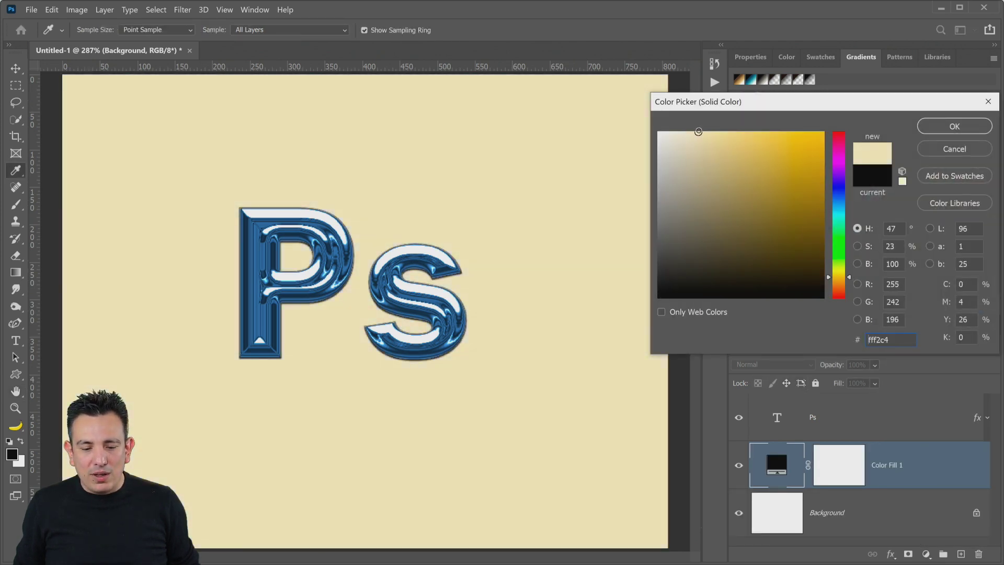
{"action": "left_click", "coordinate": [954, 126]}
{"action": "key", "text": "h"}
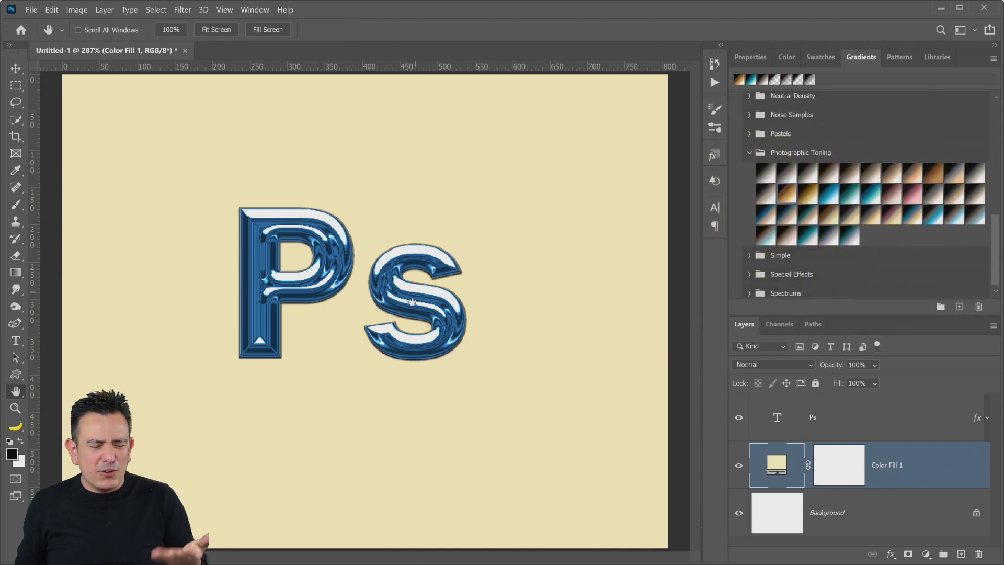
{"action": "key", "text": "z"}
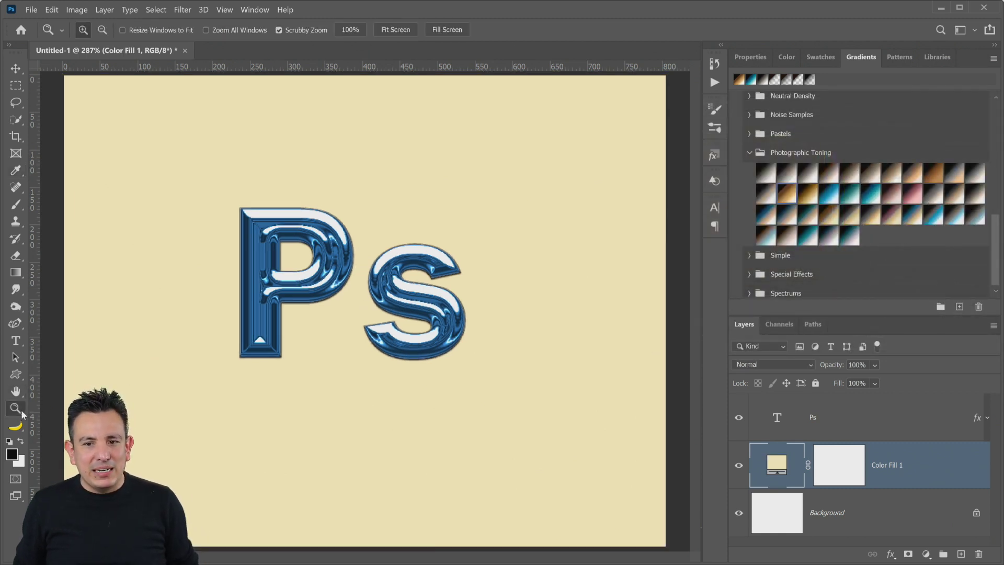
{"action": "key", "text": "ctrl+1"}
{"action": "left_click", "coordinate": [353, 311]}
{"action": "left_click", "coordinate": [353, 312]}
{"action": "left_click", "coordinate": [353, 311]}
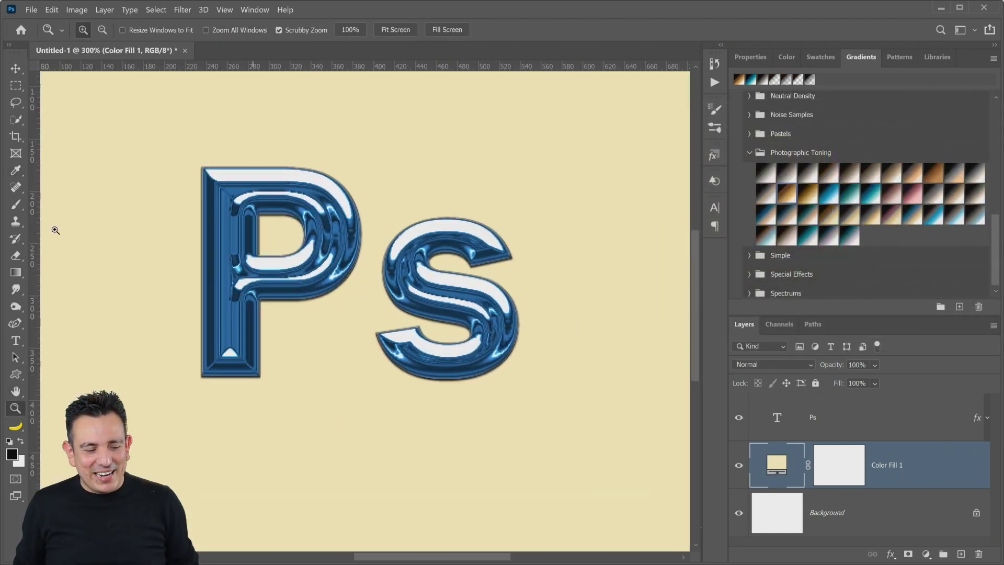
Step: Add a separate 72 pt text line reading "Daily Creative Challenge" beneath the Ps letters, directly above the color fill layer
{"action": "left_click", "coordinate": [15, 343]}
{"action": "left_click", "coordinate": [233, 453]}
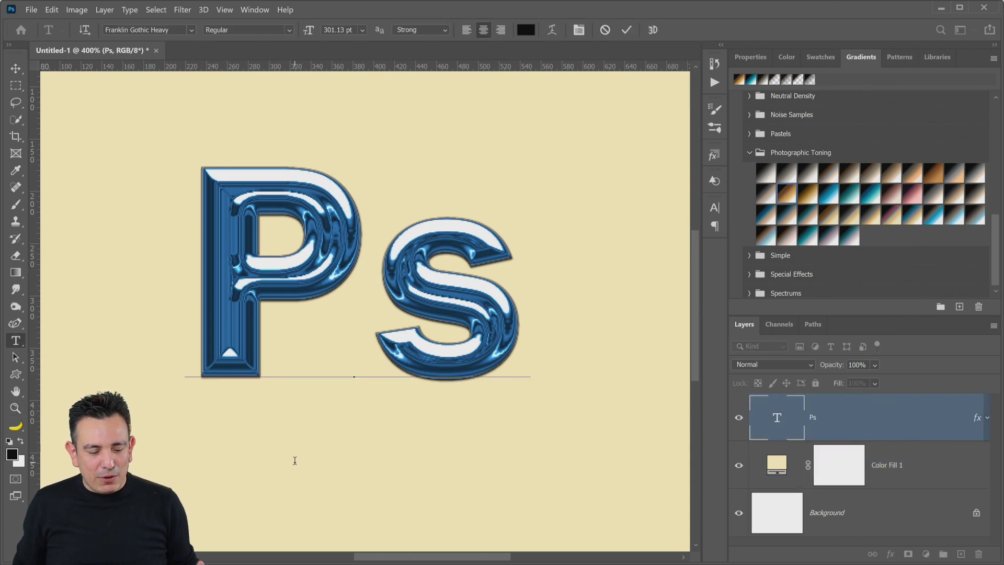
{"action": "left_click", "coordinate": [929, 466]}
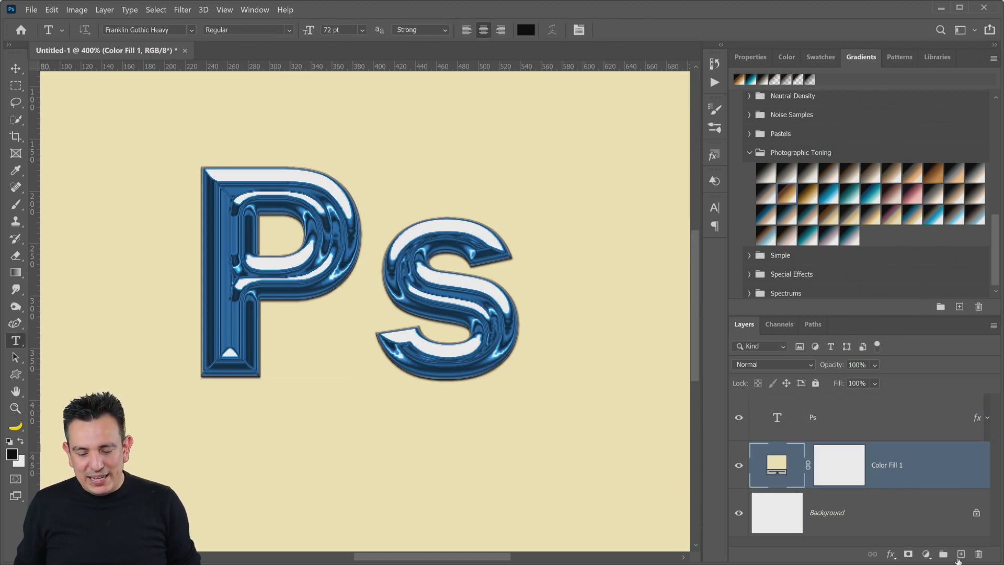
{"action": "left_click", "coordinate": [411, 499]}
{"action": "type", "text": "D"}
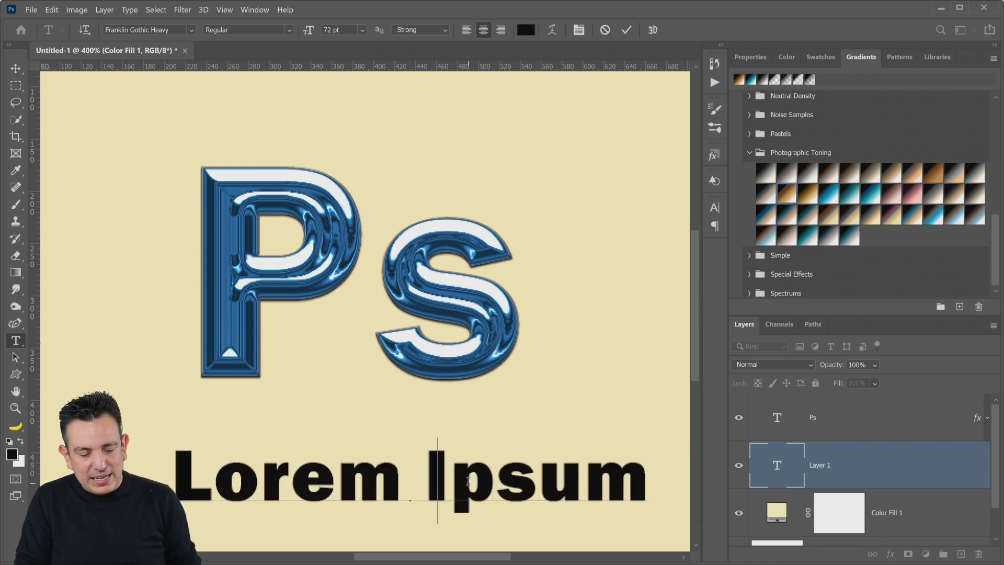
{"action": "key", "text": "BackSpace"}
{"action": "type", "text": "DAily"}
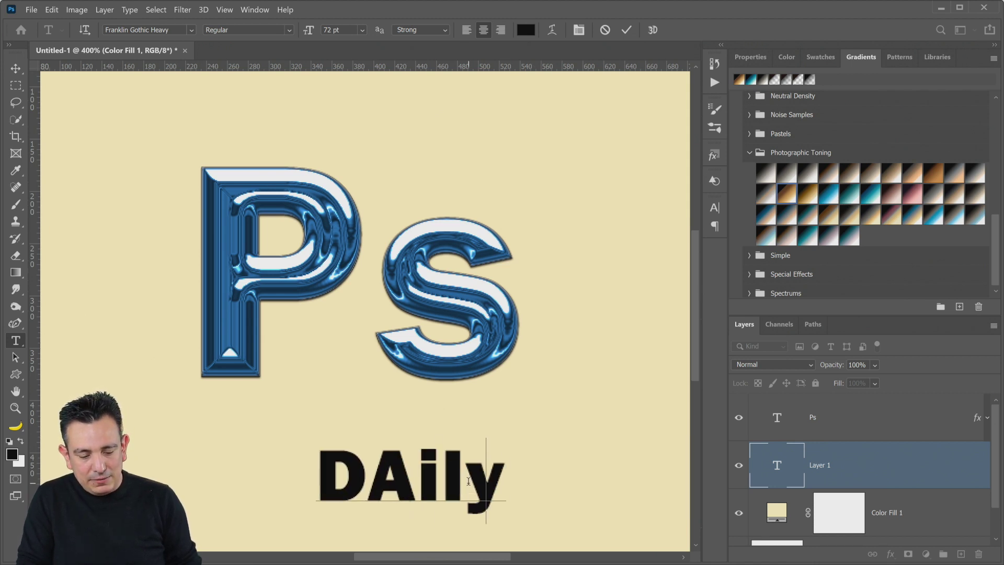
{"action": "key", "text": "BackSpace"}
{"action": "key", "text": "BackSpace"}
{"action": "key", "text": "BackSpace"}
{"action": "key", "text": "BackSpace"}
{"action": "type", "text": "aily"}
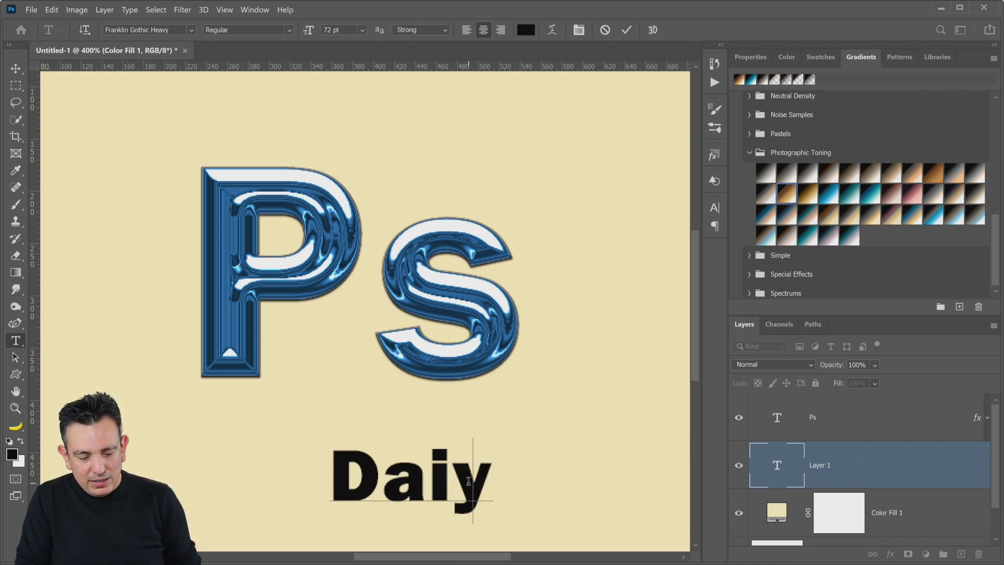
{"action": "key", "text": "BackSpace"}
{"action": "type", "text": "y Cr"}
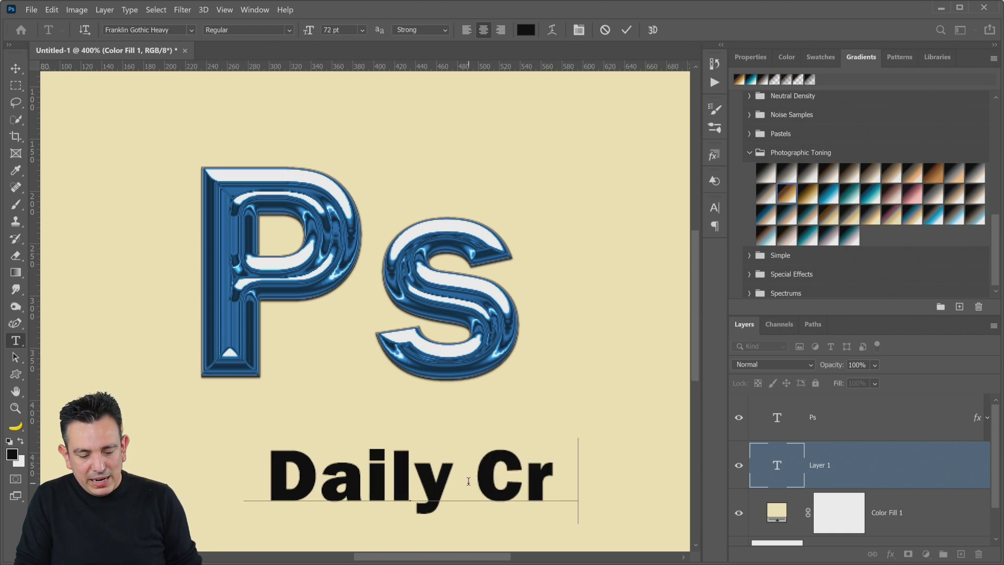
{"action": "type", "text": "eative"}
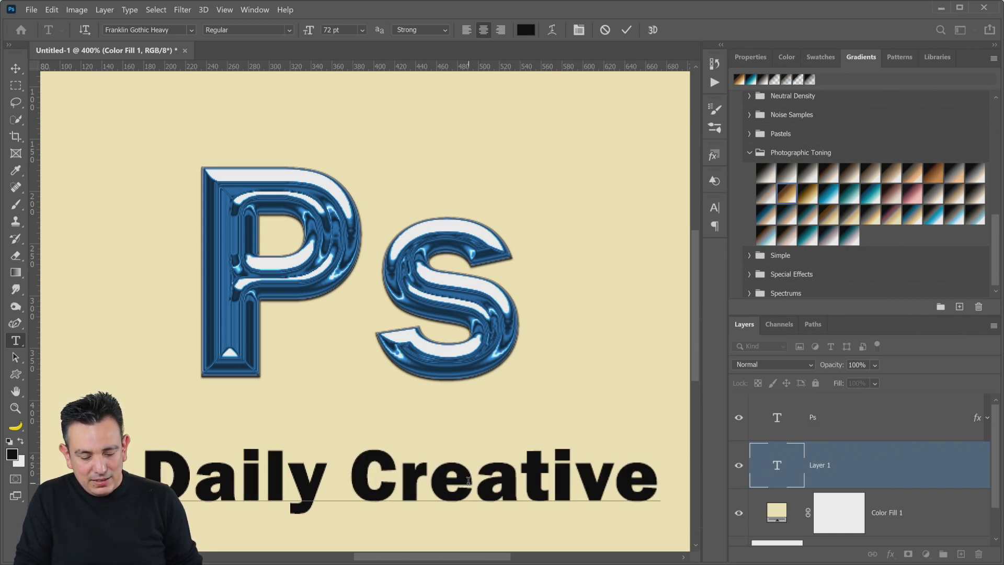
{"action": "type", "text": " Challenge"}
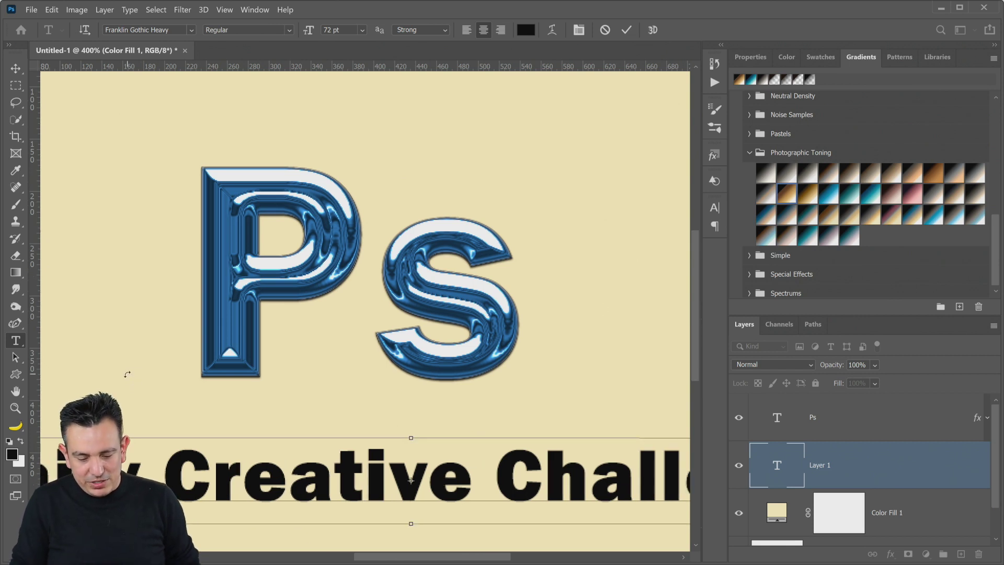
{"action": "key", "text": "ctrl+Return"}
Step: Scale the "Daily Creative Challenge" text down to about 59% and center it beneath the Ps letters
{"action": "double_click", "coordinate": [16, 391]}
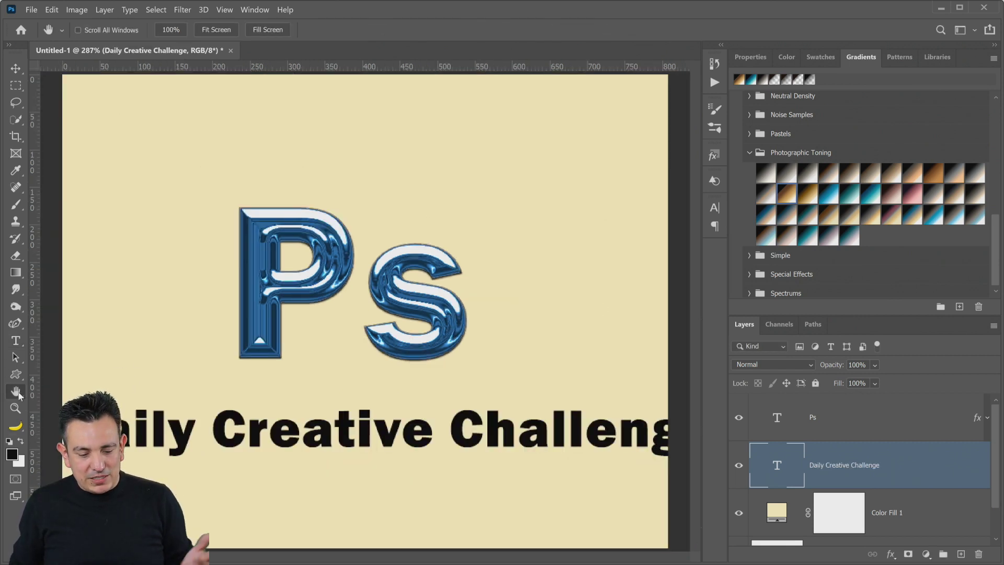
{"action": "left_click", "coordinate": [15, 69]}
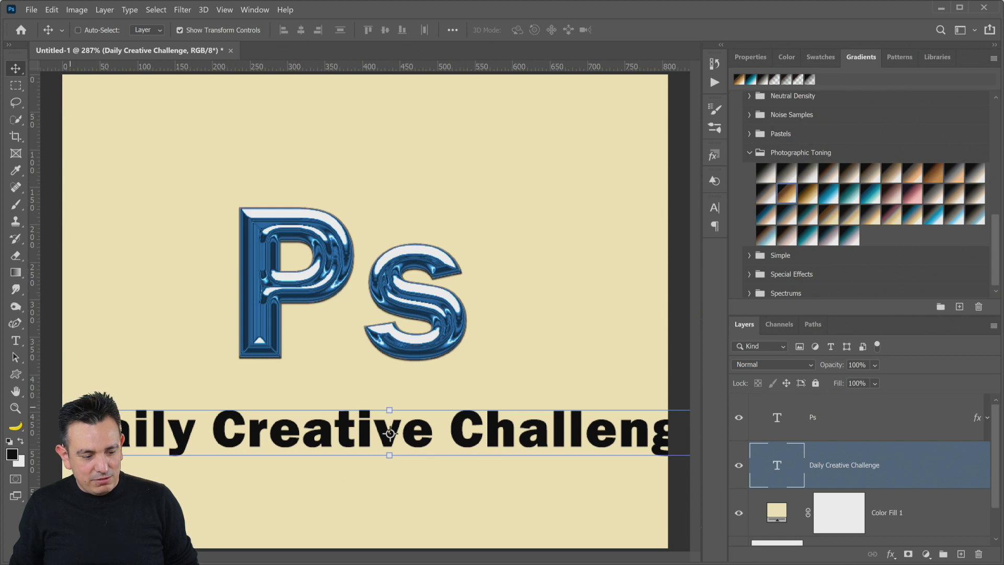
{"action": "left_click_drag", "start_coordinate": [390, 433], "coordinate": [514, 433]}
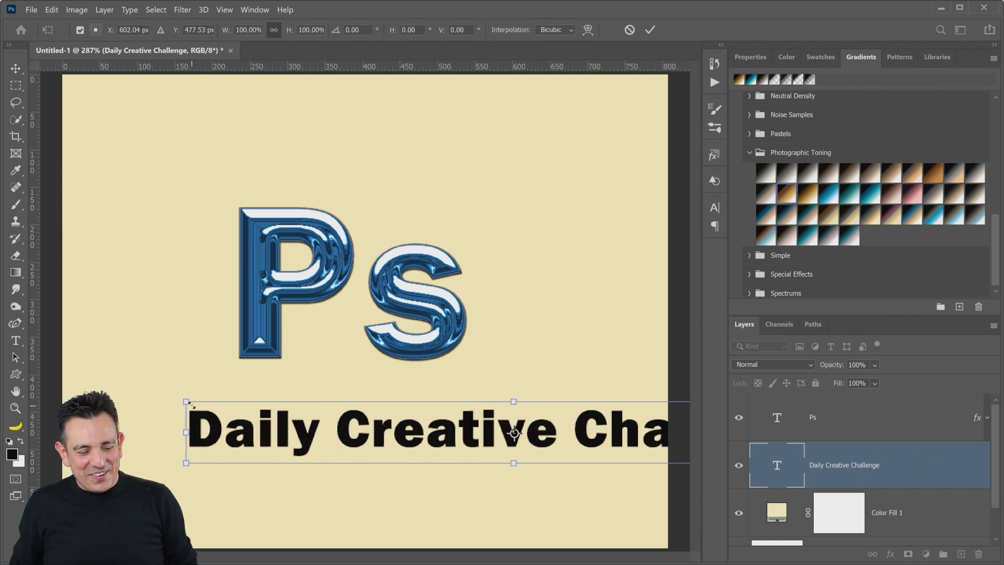
{"action": "left_click_drag", "start_coordinate": [189, 404], "coordinate": [457, 429]}
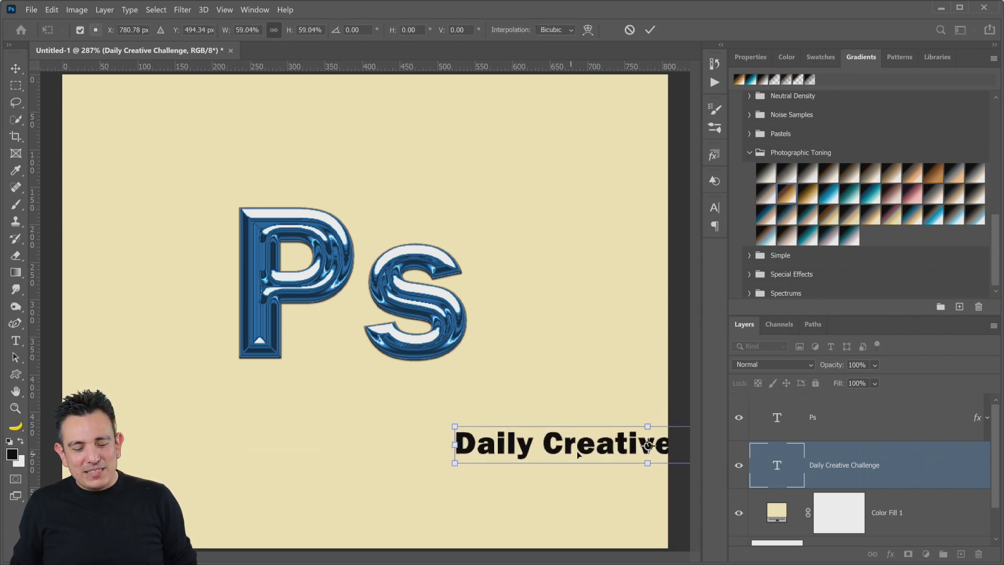
{"action": "left_click_drag", "start_coordinate": [578, 455], "coordinate": [295, 429]}
{"action": "key", "text": "Return"}
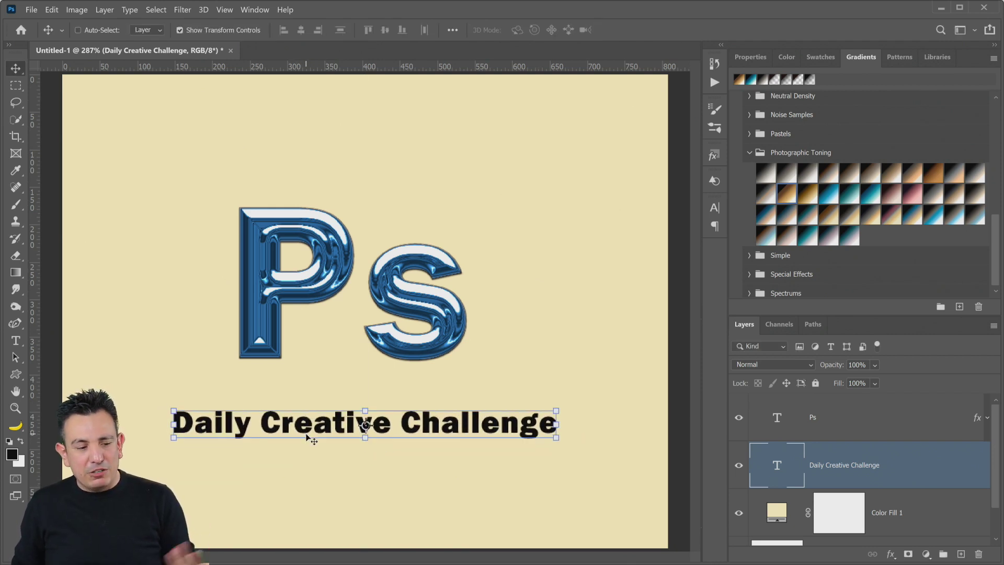
Step: Run a spelling check on the "Daily Creative Challenge" text and close it without making changes
{"action": "left_click", "coordinate": [133, 12]}
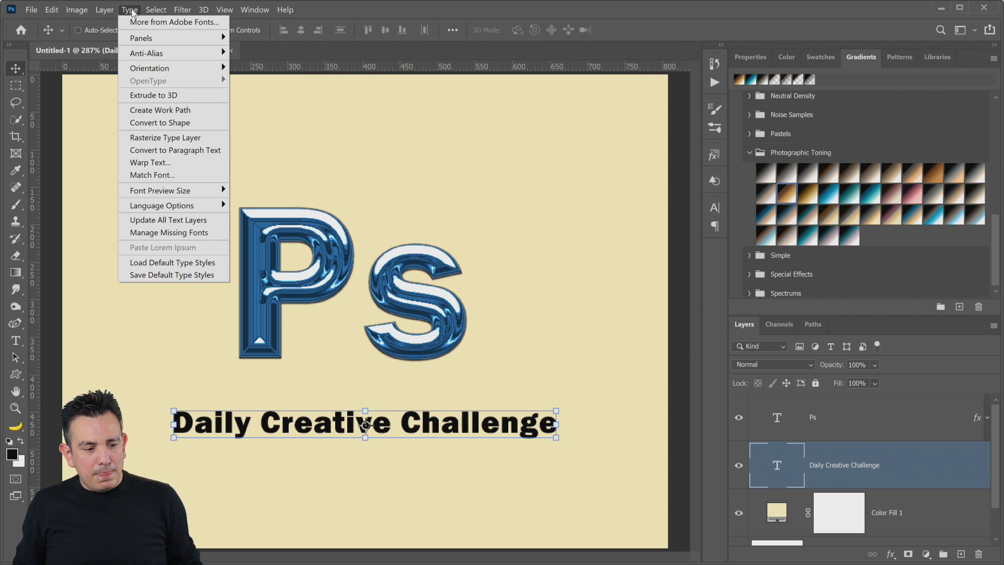
{"action": "mouse_move", "coordinate": [51, 10]}
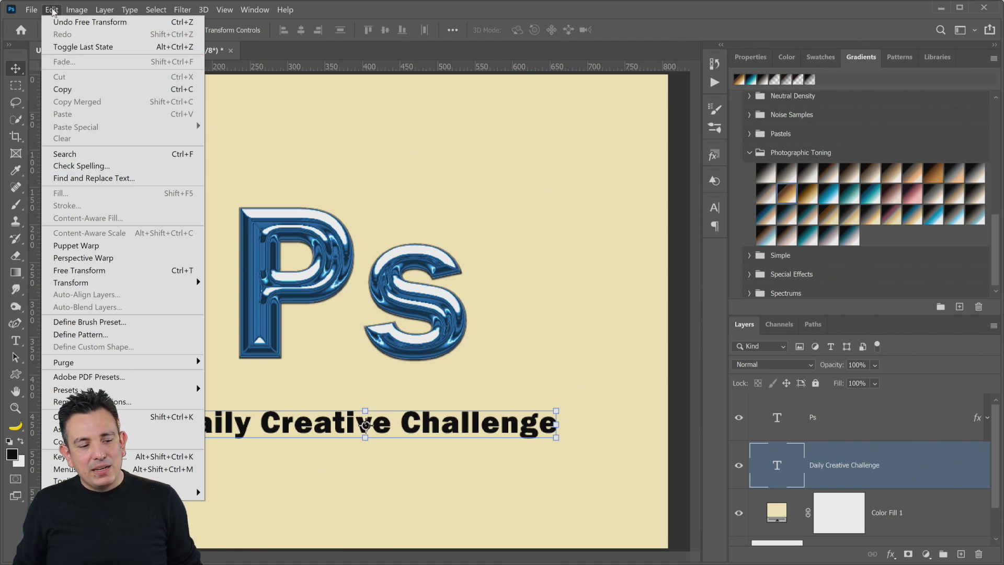
{"action": "left_click", "coordinate": [89, 167]}
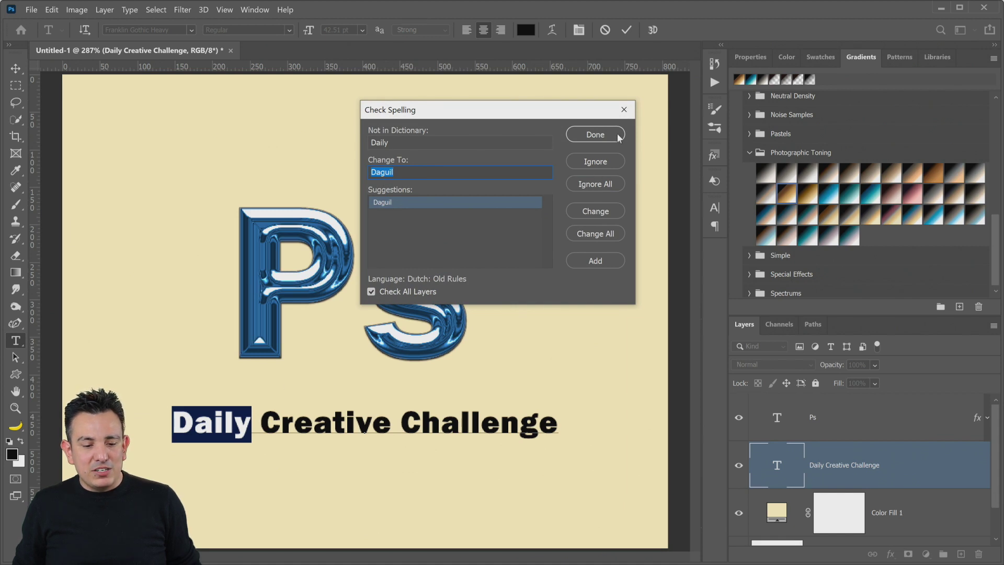
{"action": "left_click", "coordinate": [624, 110]}
{"action": "key", "text": "v"}
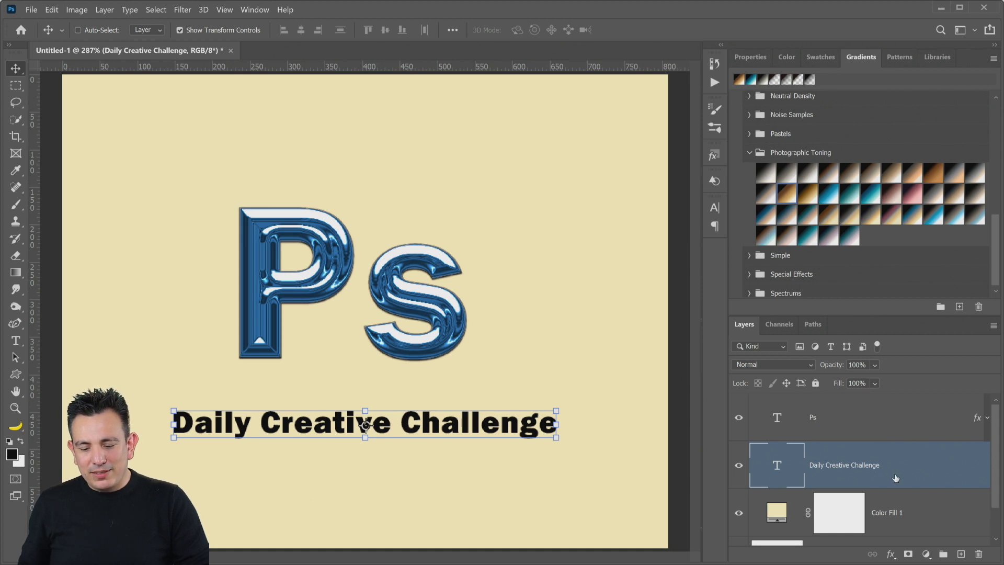
Step: Apply the first Trees pattern to the Ps text layer and to the "Daily Creative Challenge" text layer
{"action": "left_click", "coordinate": [911, 60]}
{"action": "left_click", "coordinate": [736, 101]}
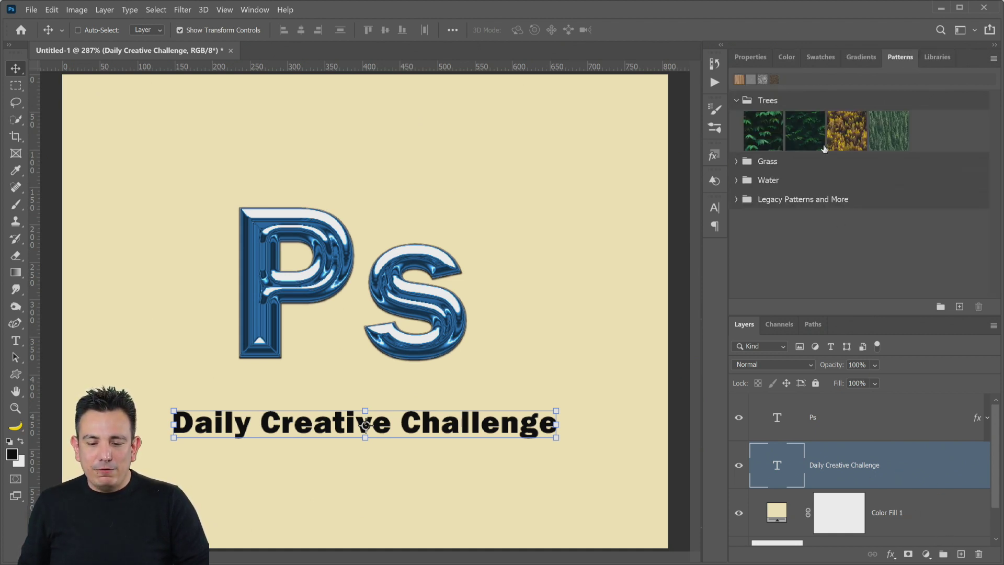
{"action": "left_click_drag", "start_coordinate": [763, 136], "coordinate": [852, 419]}
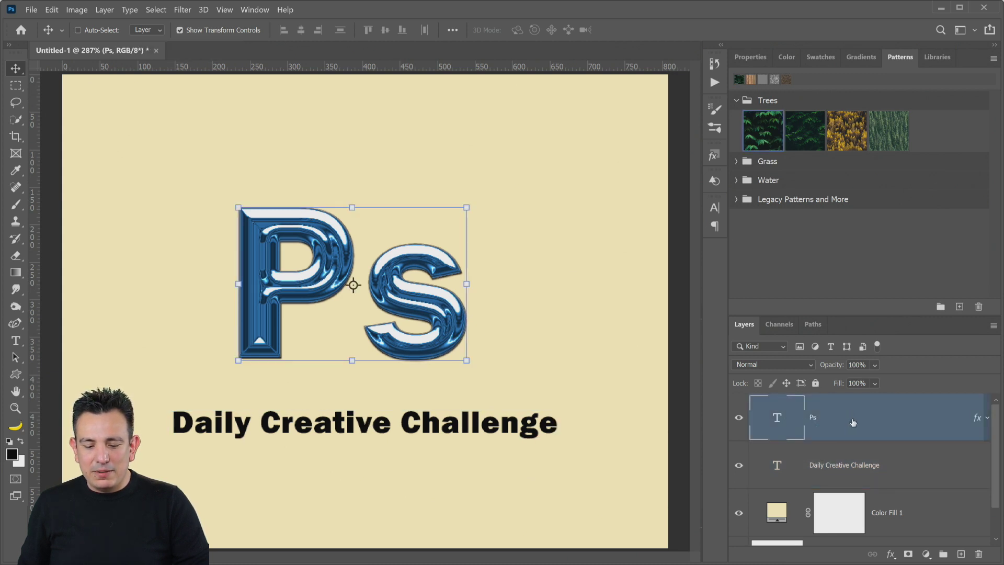
{"action": "left_click_drag", "start_coordinate": [764, 135], "coordinate": [853, 476]}
{"action": "left_click_drag", "start_coordinate": [766, 135], "coordinate": [819, 430]}
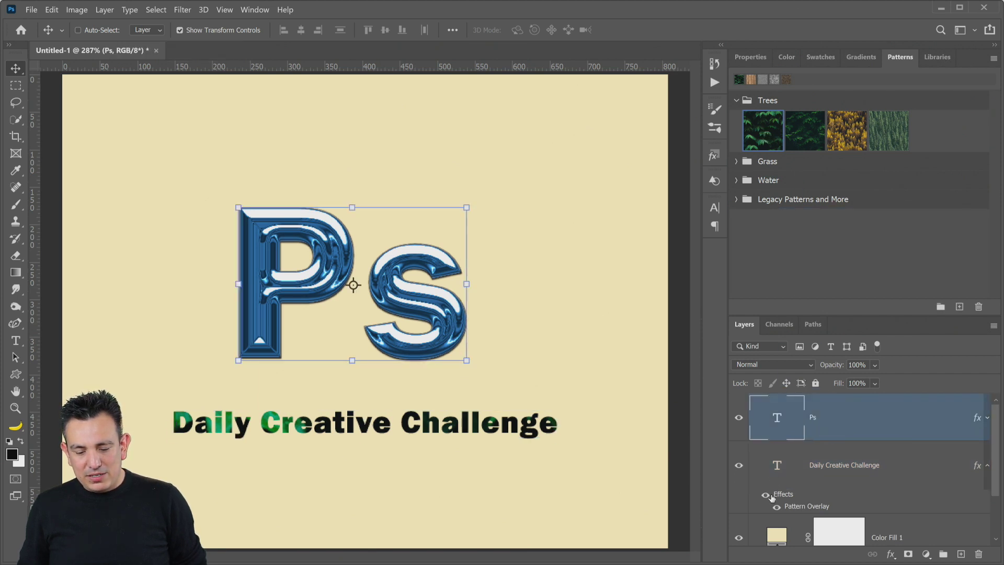
Step: Delete the Ps text layer, the "Daily Creative Challenge" text layer and the Color Fill 1 layer
{"action": "left_click", "coordinate": [738, 417]}
{"action": "left_click", "coordinate": [737, 471]}
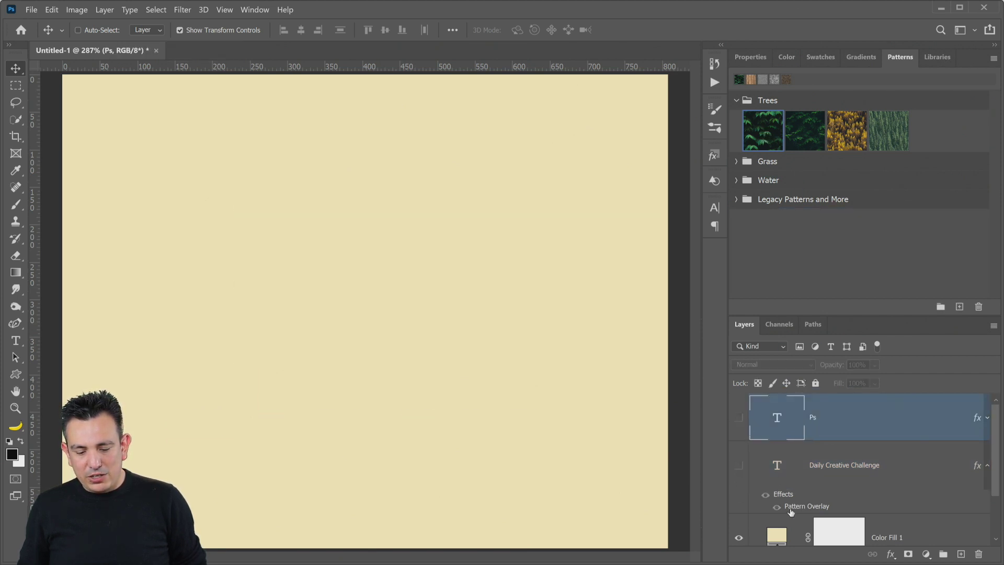
{"action": "key", "text": "Delete"}
{"action": "key", "text": "Delete"}
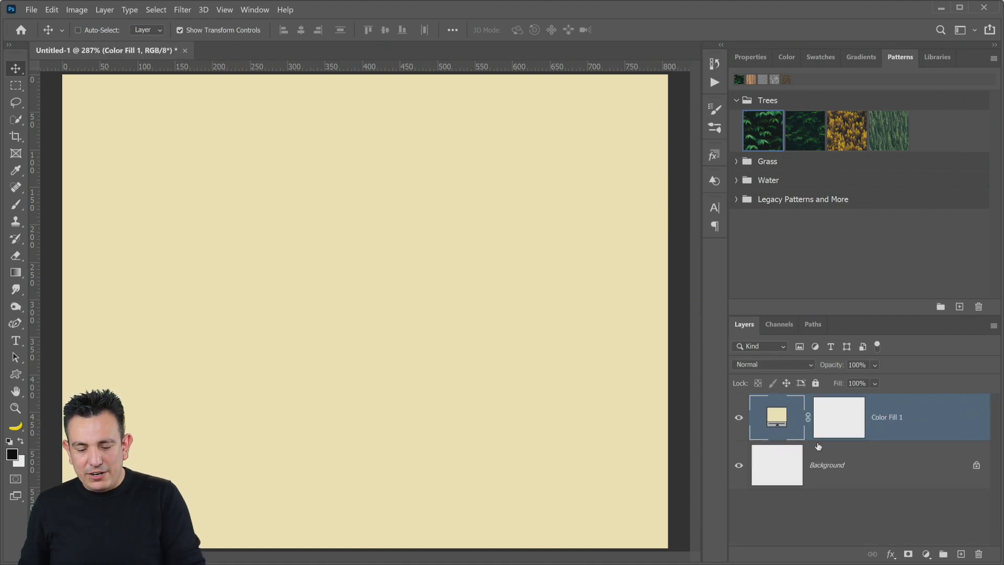
{"action": "key", "text": "Delete"}
Step: Fill the canvas with the first Trees pattern as a pattern fill layer, and look at its settings without changing them
{"action": "left_click_drag", "start_coordinate": [763, 131], "coordinate": [825, 415]}
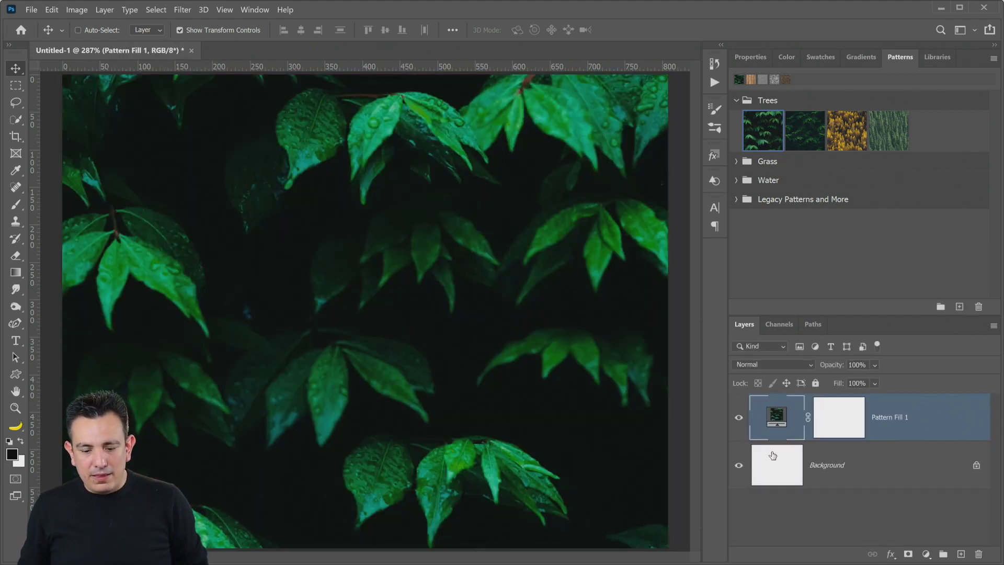
{"action": "double_click", "coordinate": [777, 418]}
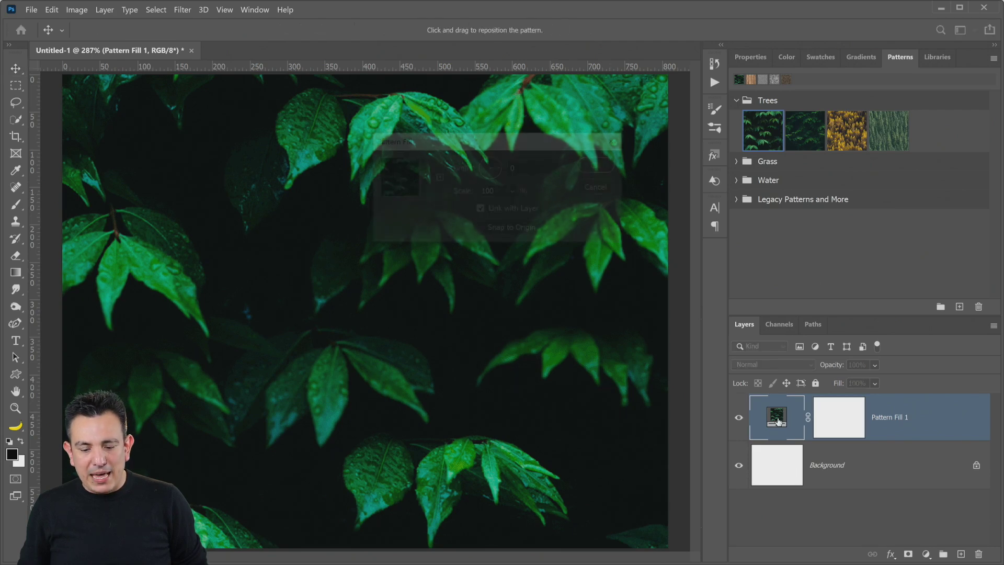
{"action": "mouse_move", "coordinate": [488, 179]}
{"action": "left_mouse_down"}
{"action": "mouse_move", "coordinate": [486, 160]}
{"action": "mouse_move", "coordinate": [494, 175]}
{"action": "left_mouse_up"}
{"action": "left_click", "coordinate": [602, 188]}
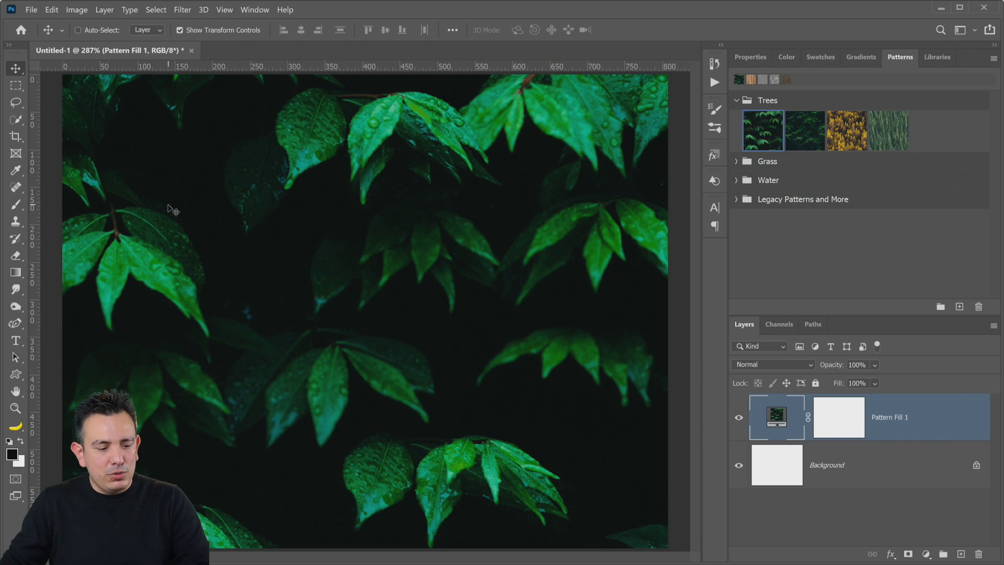
Step: Add a white 72 pt "Lorem Ipsum" placeholder text in Franklin Gothic Heavy over the upper part of the leaf pattern
{"action": "key", "text": "t"}
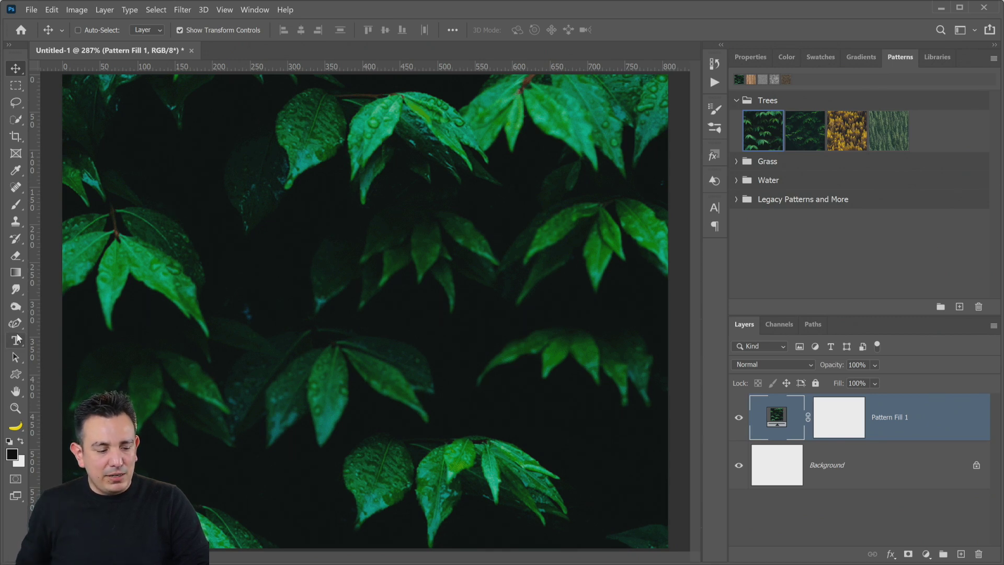
{"action": "left_click", "coordinate": [20, 440]}
{"action": "left_click", "coordinate": [394, 239]}
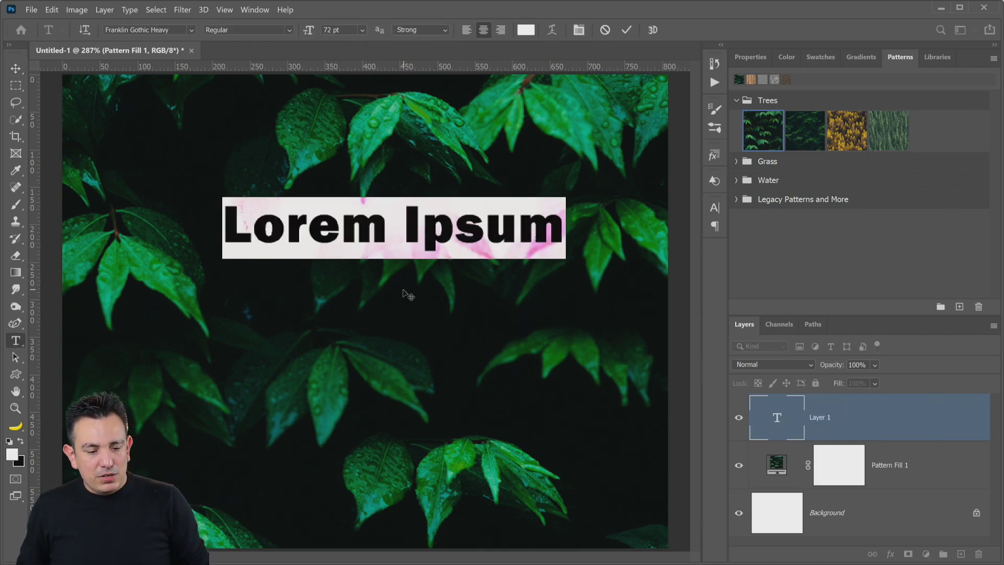
{"action": "left_click", "coordinate": [926, 419]}
{"action": "key", "text": "h"}
Step: Open the layer style settings of the Lorem Ipsum text and reset the effects list to its default
{"action": "double_click", "coordinate": [926, 419]}
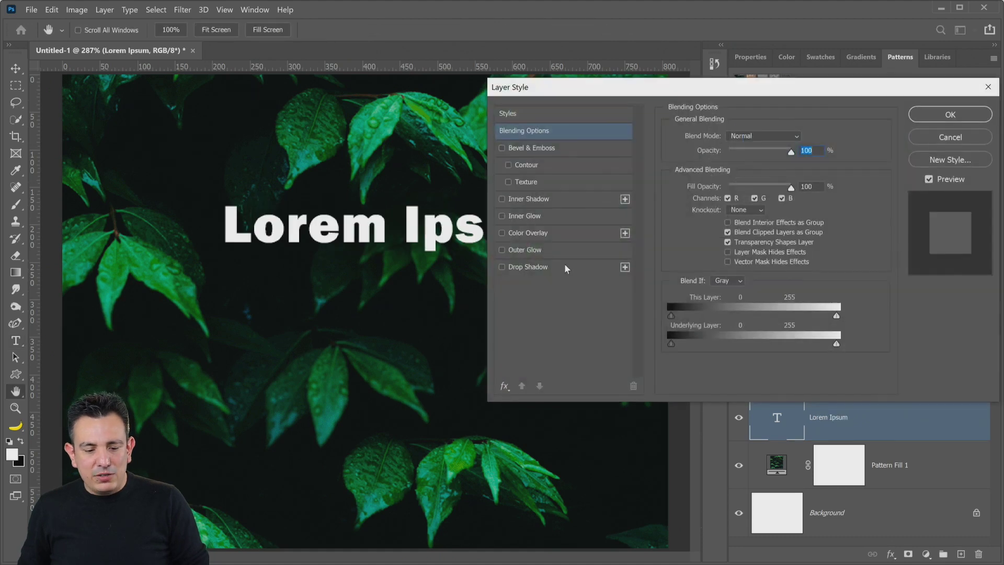
{"action": "left_click", "coordinate": [504, 386]}
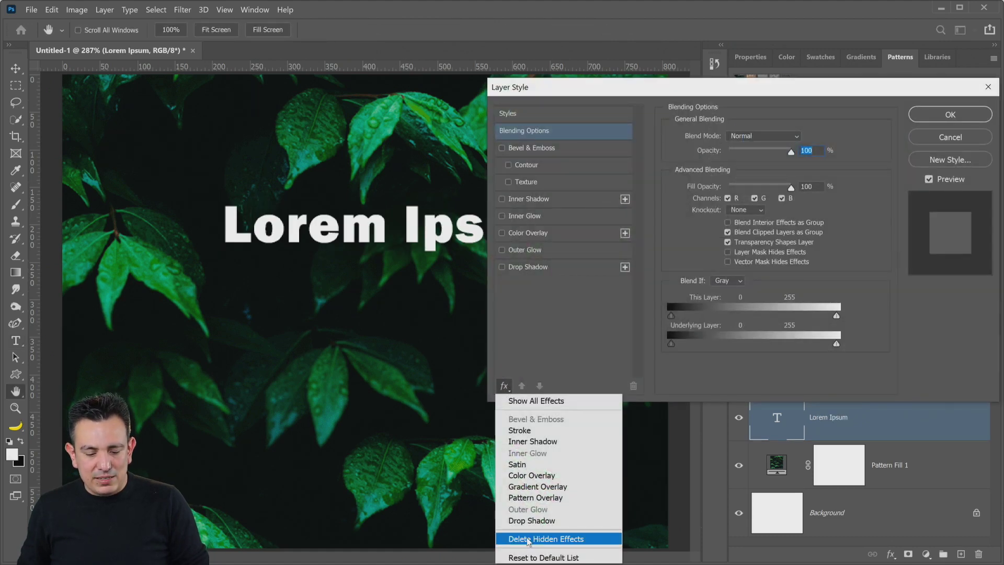
{"action": "left_click", "coordinate": [535, 558]}
Step: Try a Pattern Overlay on the Lorem Ipsum text using the second Dirt pattern from the legacy 2019 Patterns
{"action": "left_click", "coordinate": [522, 299]}
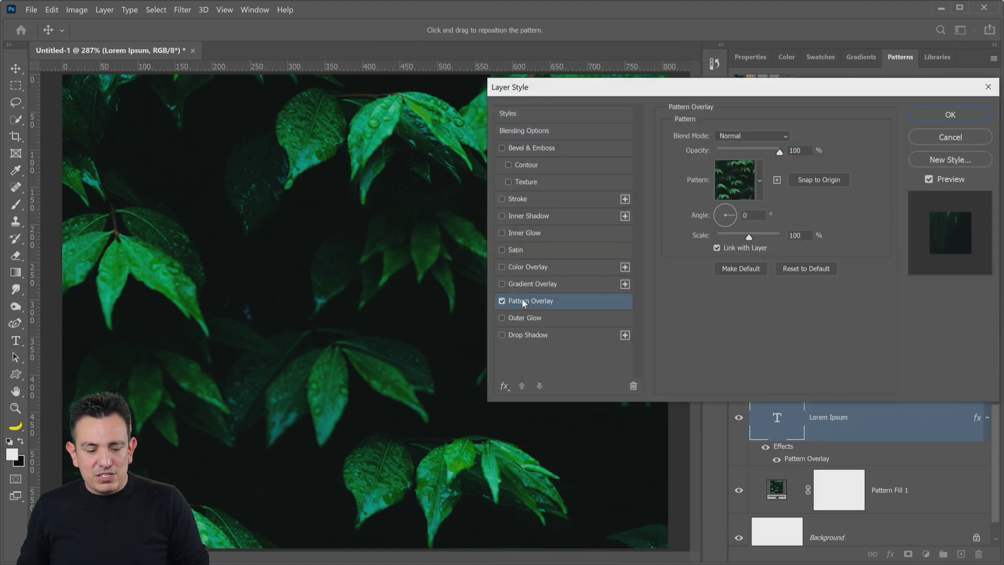
{"action": "left_click", "coordinate": [760, 183]}
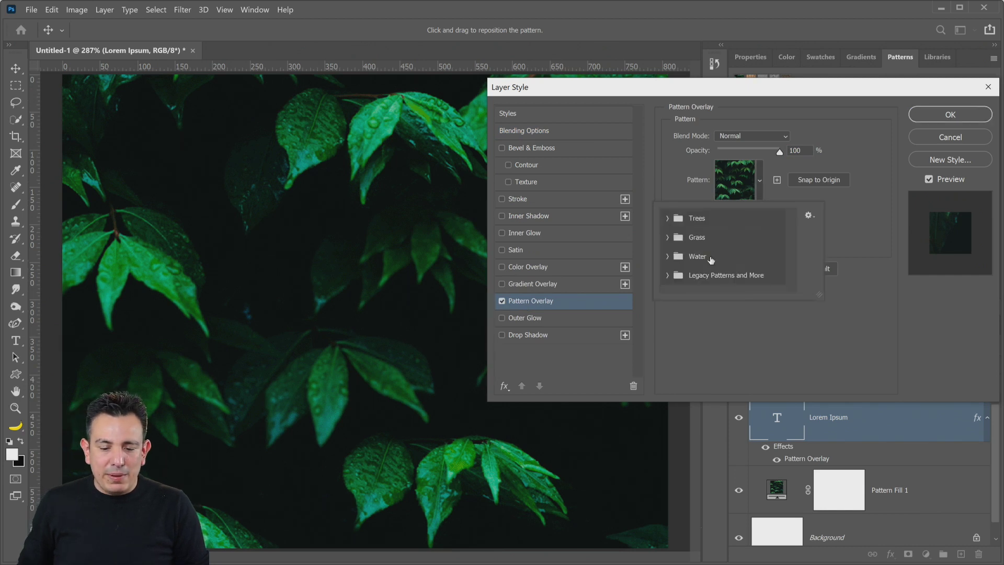
{"action": "left_click", "coordinate": [668, 275]}
{"action": "scroll", "coordinate": [685, 278], "scroll_direction": "down", "scroll_amount": 1}
{"action": "left_click", "coordinate": [681, 263]}
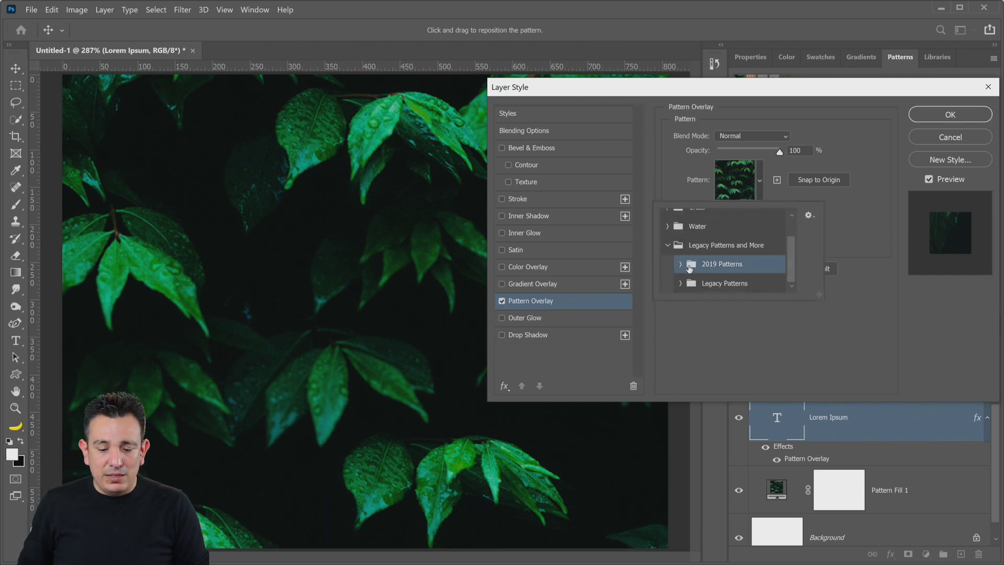
{"action": "left_click", "coordinate": [681, 263]}
{"action": "left_click", "coordinate": [694, 283]}
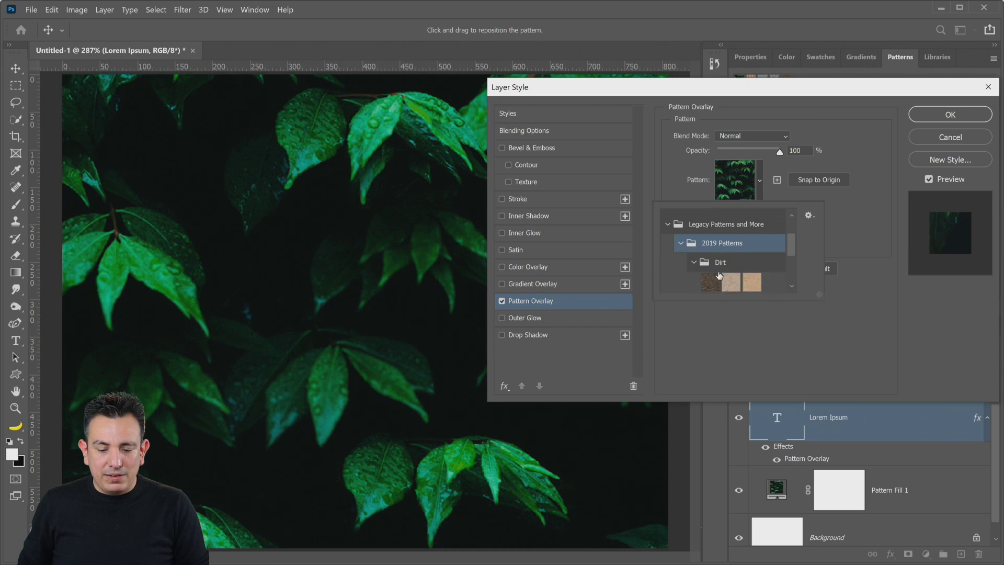
{"action": "left_click", "coordinate": [731, 282]}
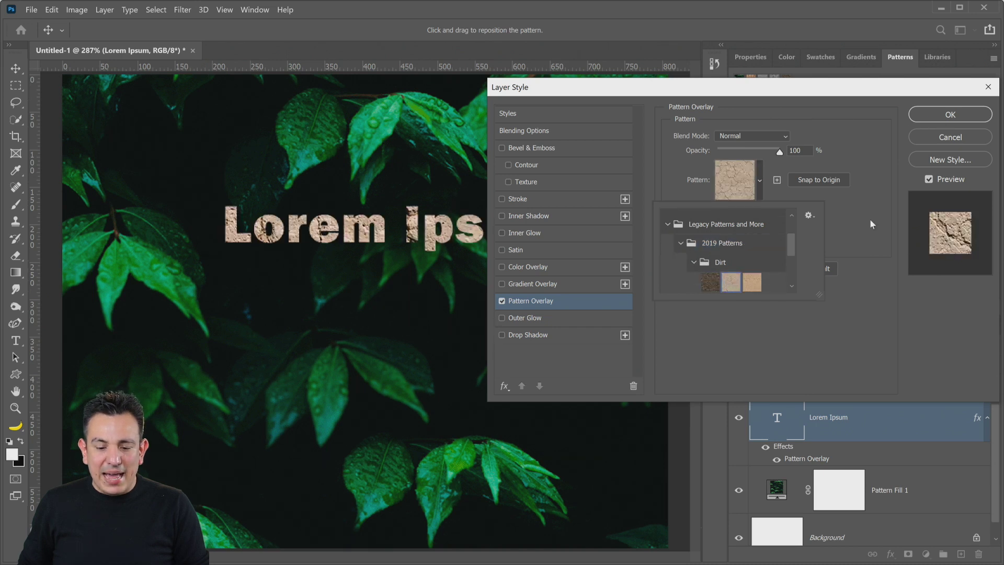
{"action": "left_click", "coordinate": [885, 341]}
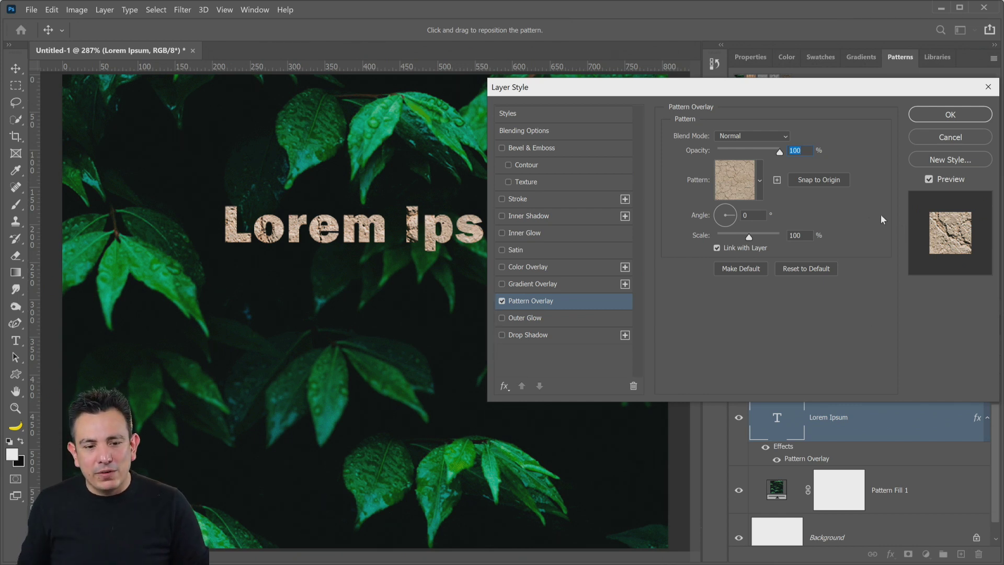
{"action": "left_click", "coordinate": [952, 140]}
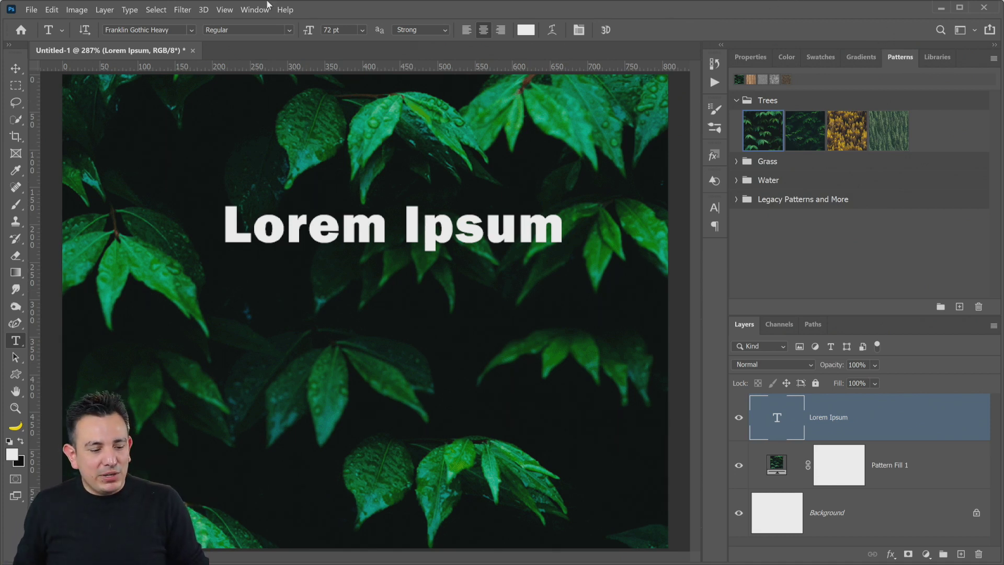
Step: Look at the toolbar customization settings and close them without changes
{"action": "left_click", "coordinate": [15, 426]}
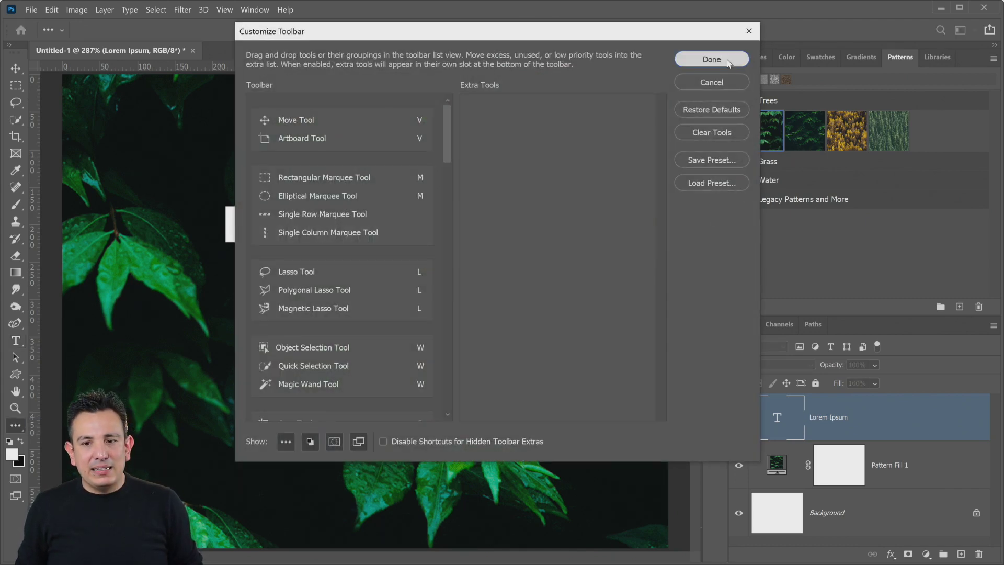
{"action": "left_click", "coordinate": [727, 61]}
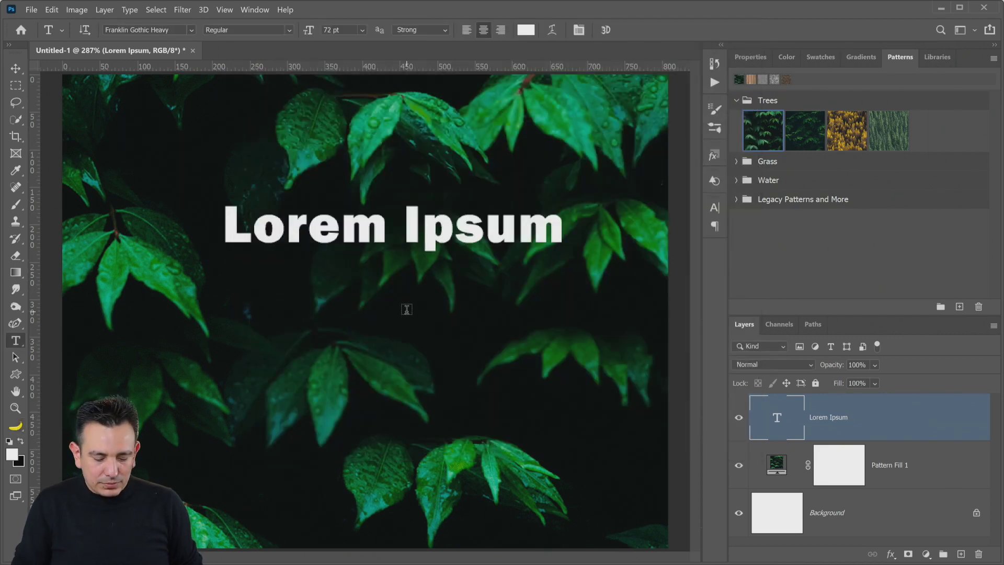
Step: In the Interface preferences, switch the color theme swatches to toast slices and then coffee cups, and select the second-darkest theme
{"action": "key", "text": "i"}
{"action": "key", "text": "ctrl+k"}
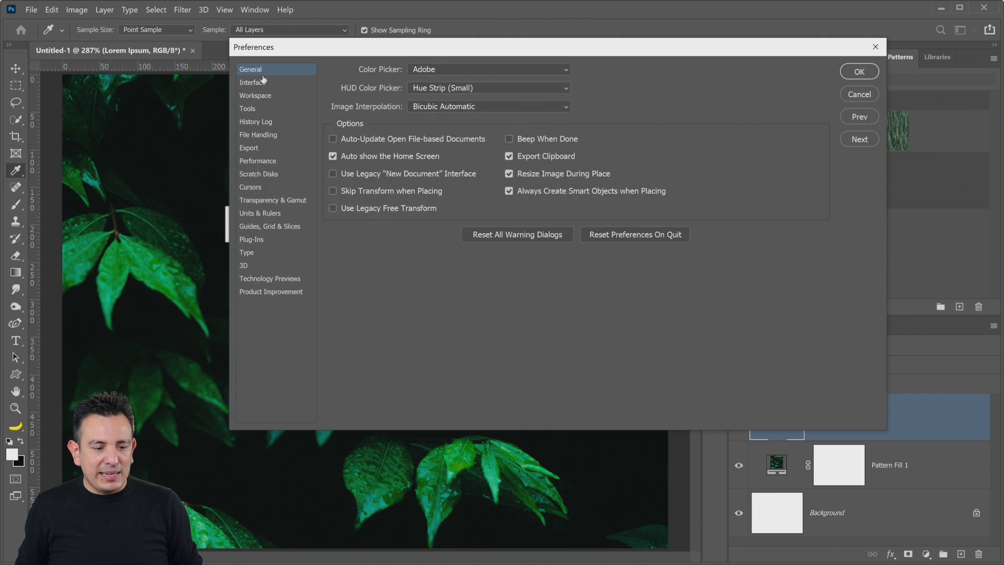
{"action": "left_click", "coordinate": [256, 95]}
{"action": "left_click", "coordinate": [256, 85]}
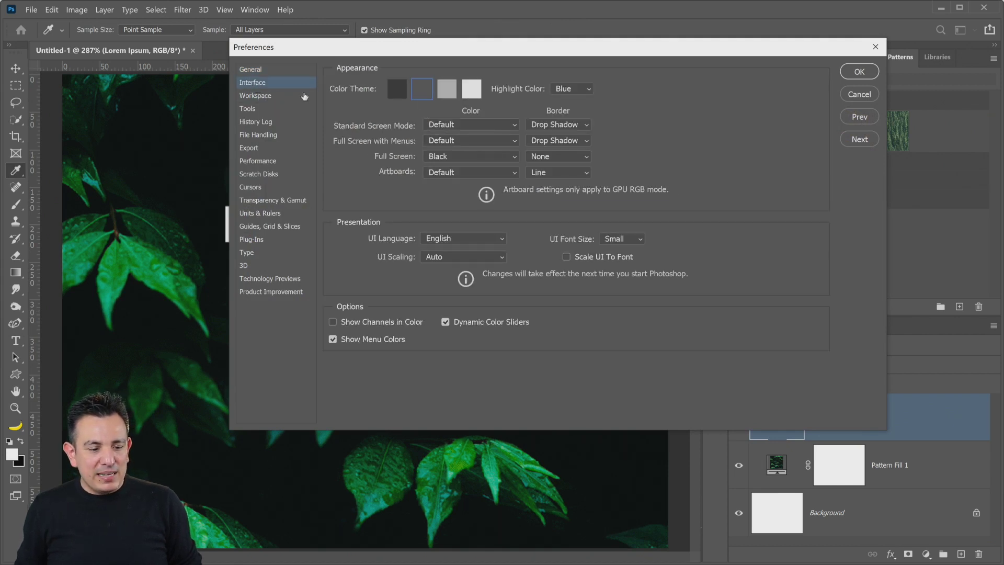
{"action": "left_click", "coordinate": [400, 92]}
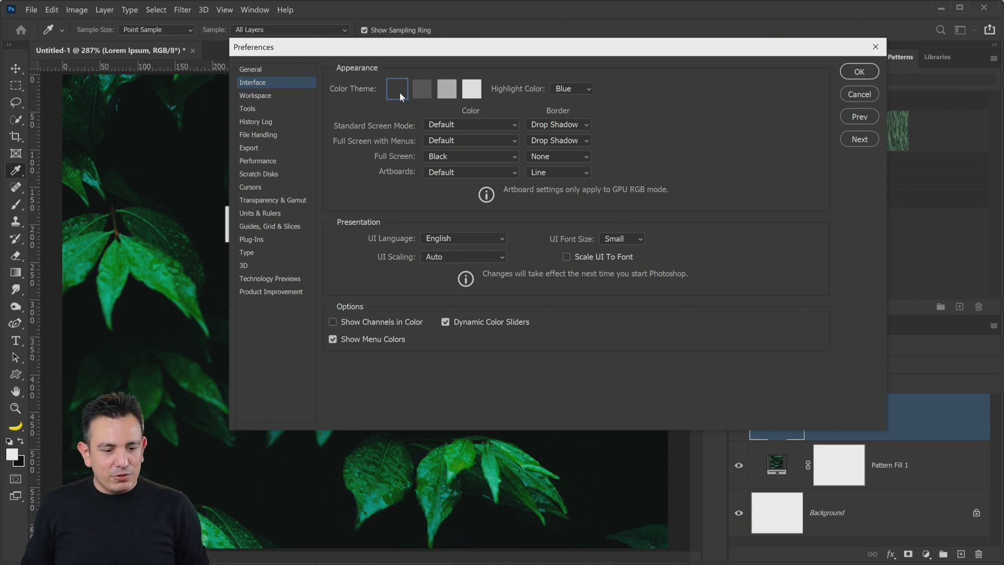
{"action": "left_click", "coordinate": [400, 92], "text": "ctrl+alt+shift"}
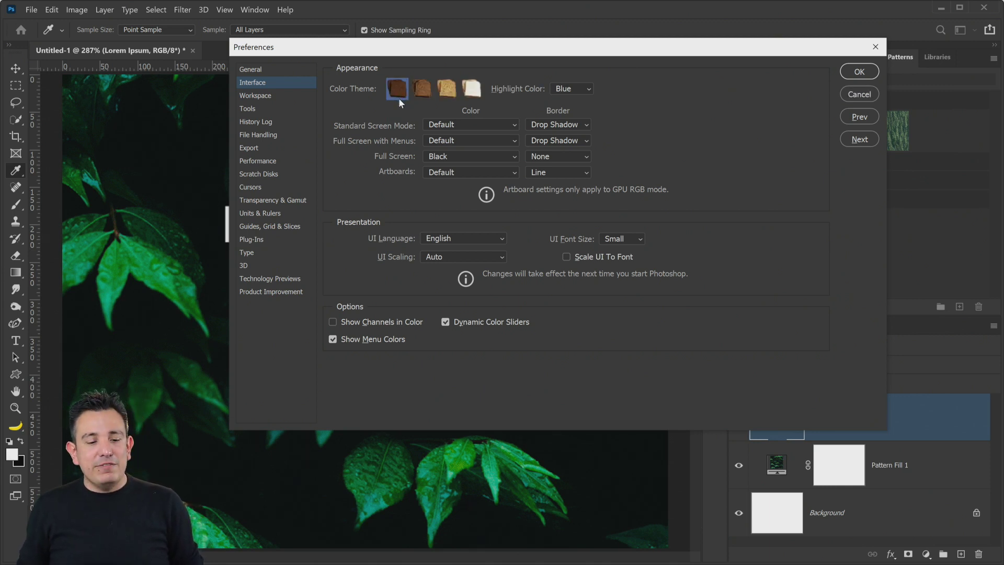
{"action": "left_click", "coordinate": [397, 89], "text": "ctrl+alt+shift"}
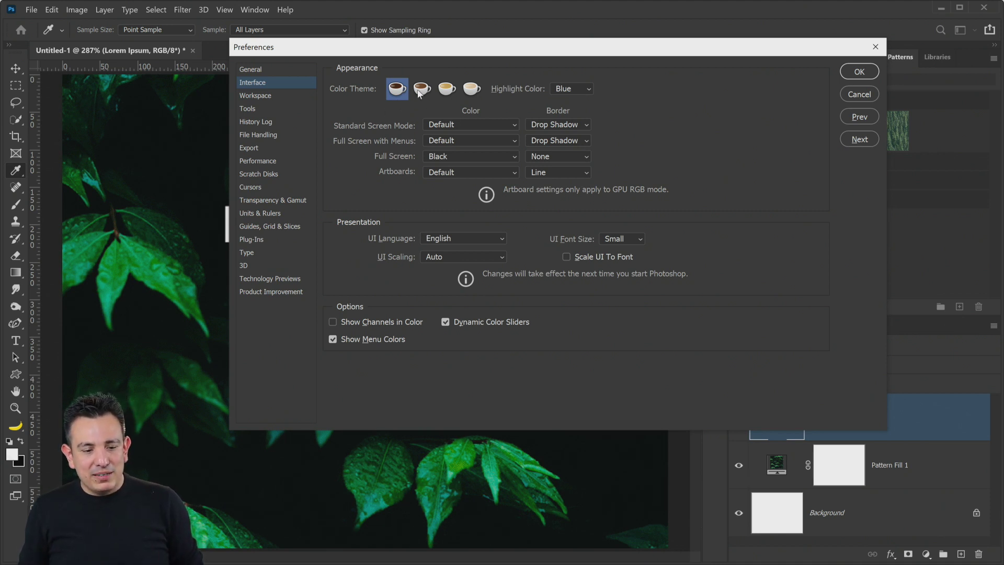
{"action": "left_click", "coordinate": [421, 90]}
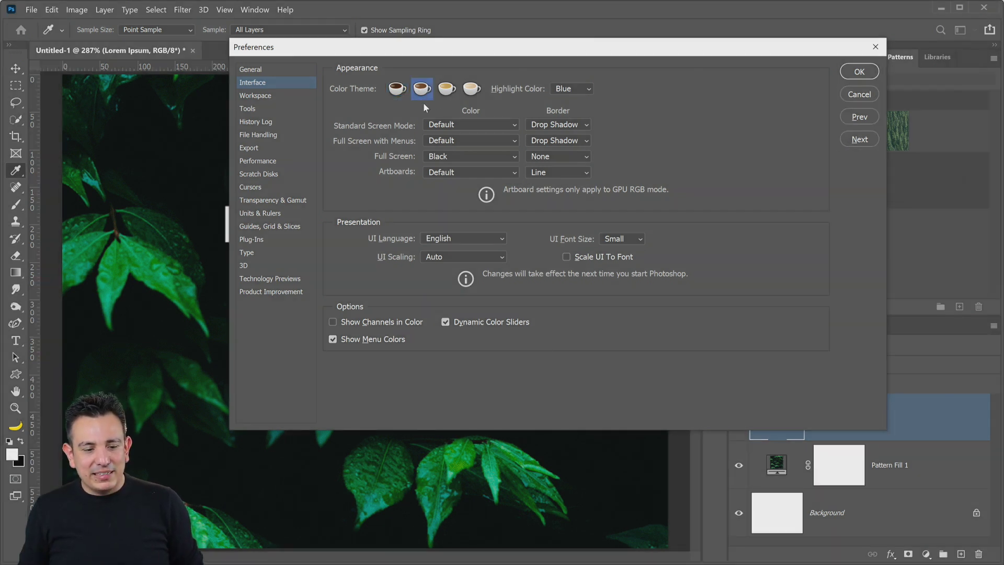
{"action": "left_click", "coordinate": [858, 72]}
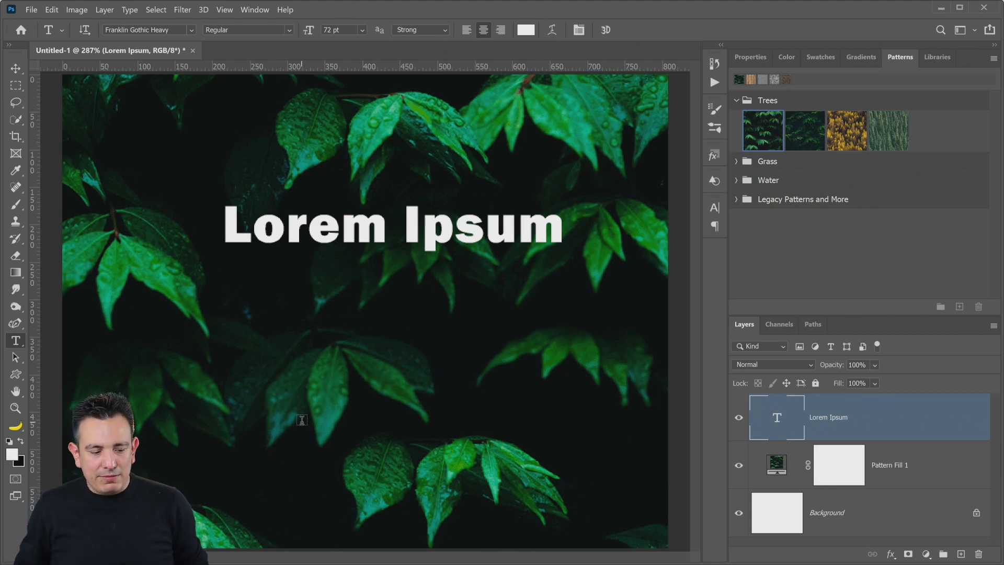
Step: View the document at 100% and move the Lorem Ipsum text to the center of the canvas
{"action": "left_click", "coordinate": [15, 408]}
{"action": "key", "text": "ctrl+1"}
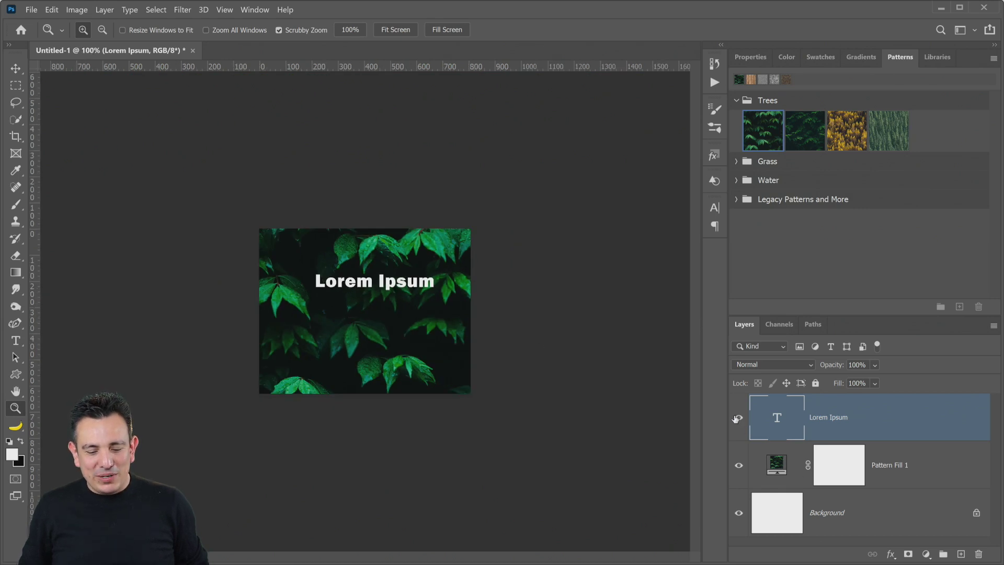
{"action": "left_click", "coordinate": [15, 68]}
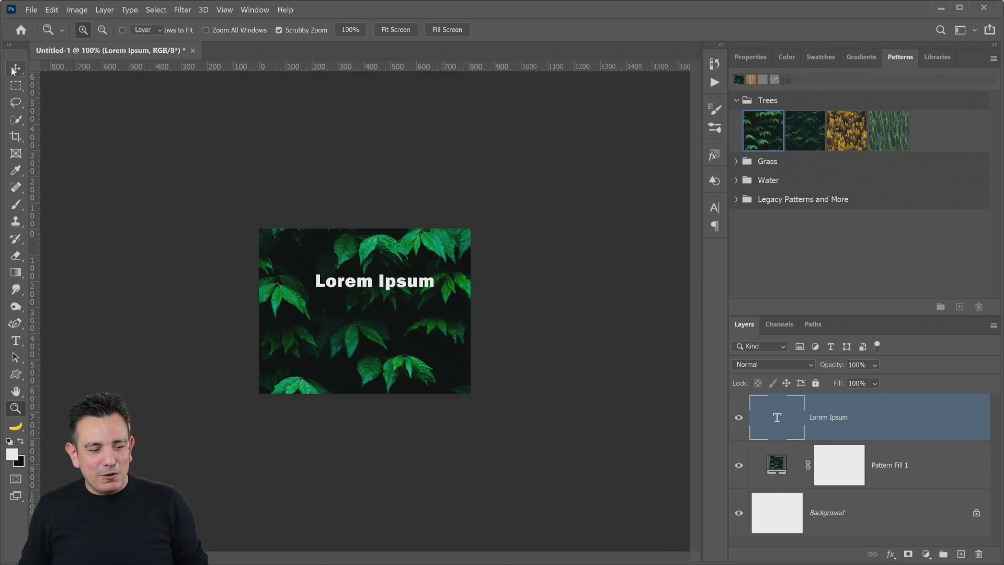
{"action": "left_click_drag", "start_coordinate": [414, 288], "coordinate": [415, 320]}
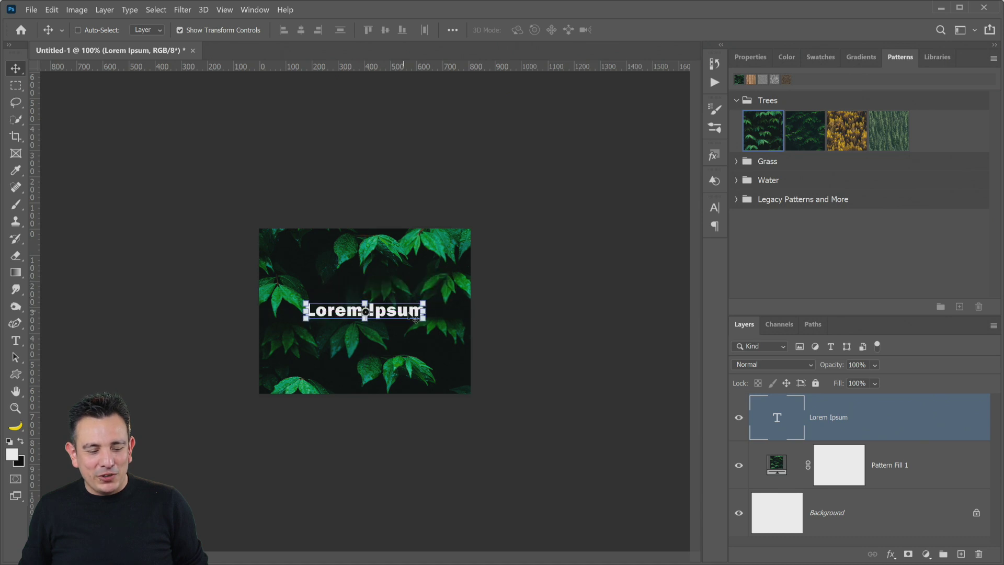
Step: Open the Export As settings for the Lorem Ipsum design and choose JPG as the file format
{"action": "left_click", "coordinate": [31, 11]}
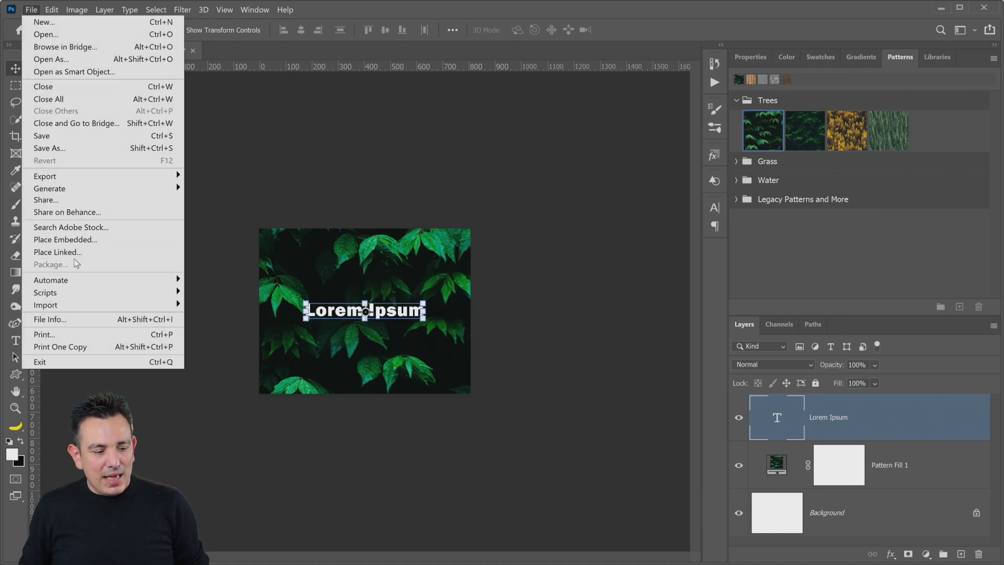
{"action": "mouse_move", "coordinate": [81, 175]}
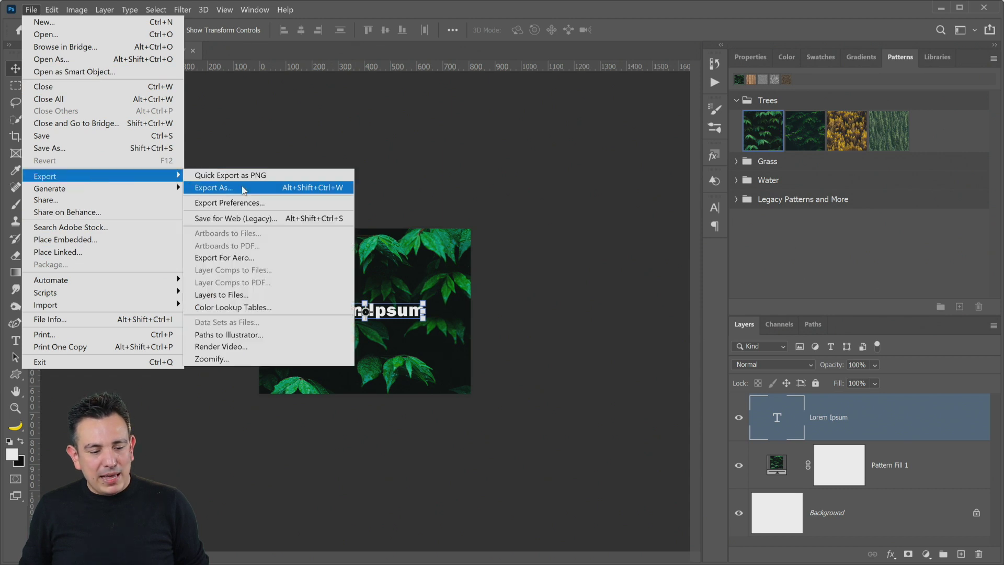
{"action": "left_click", "coordinate": [244, 188]}
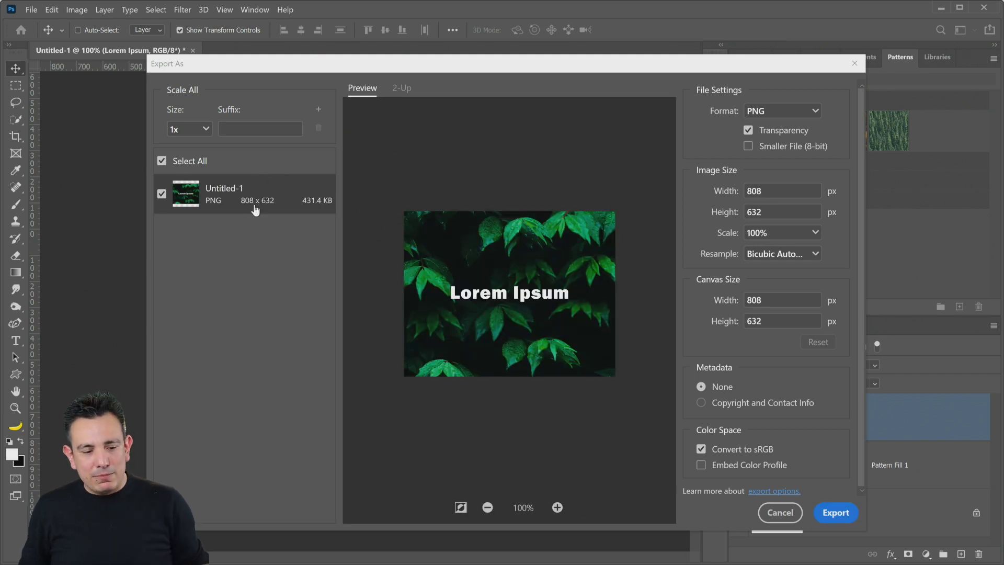
{"action": "left_click", "coordinate": [776, 120]}
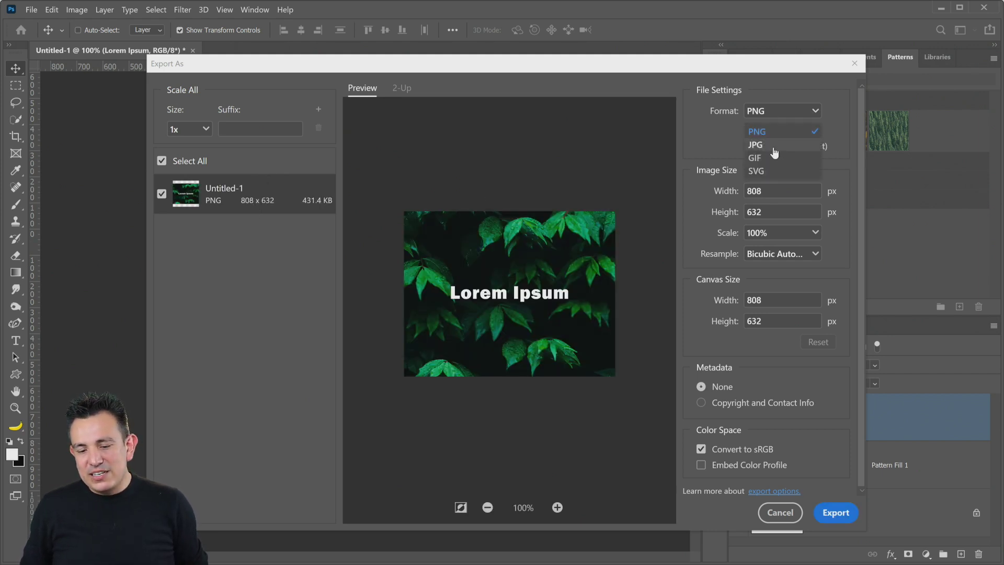
{"action": "left_click", "coordinate": [778, 144]}
Step: Export the image to the Desktop under the file name dcc-cover
{"action": "left_click", "coordinate": [836, 515]}
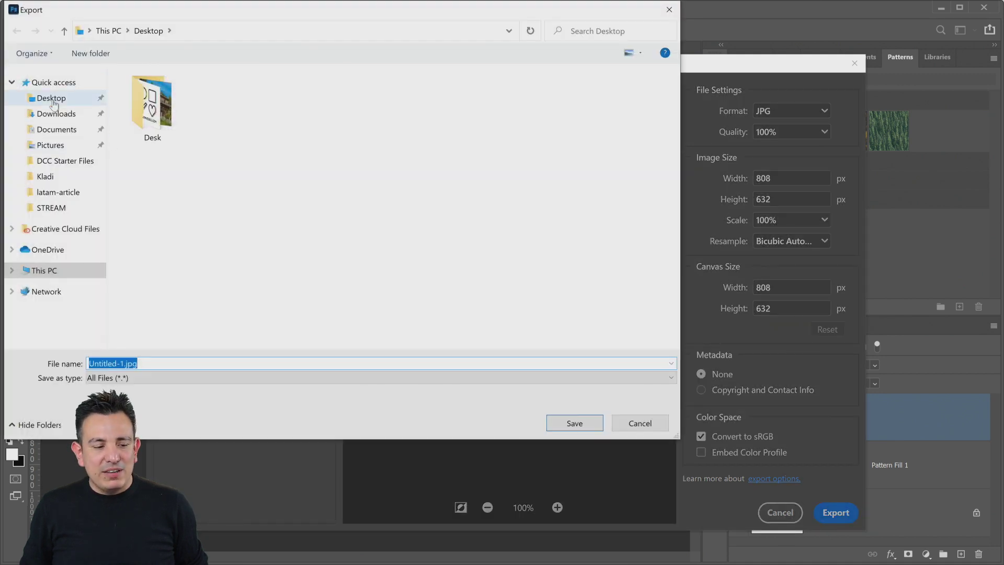
{"action": "left_click", "coordinate": [53, 102]}
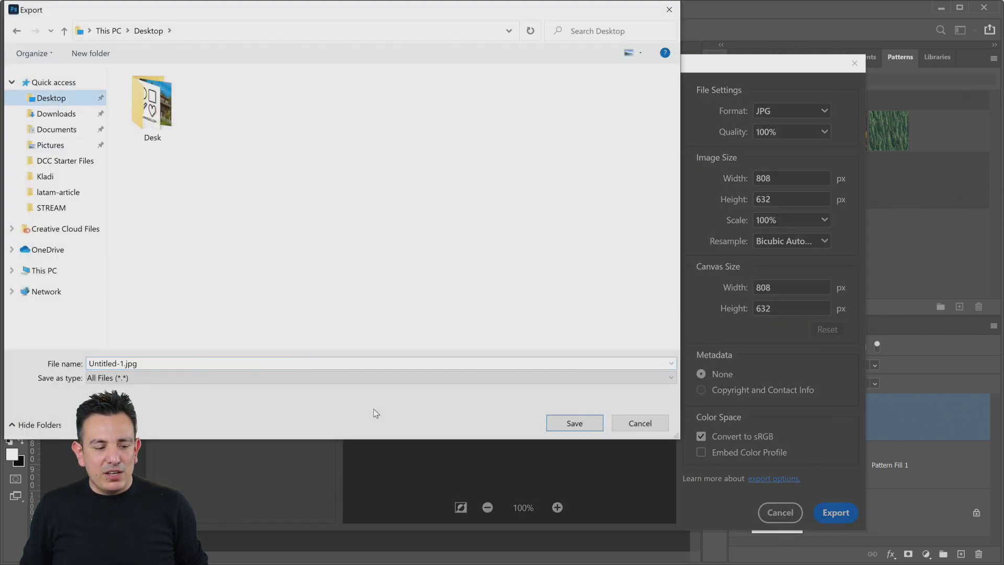
{"action": "left_click", "coordinate": [369, 362]}
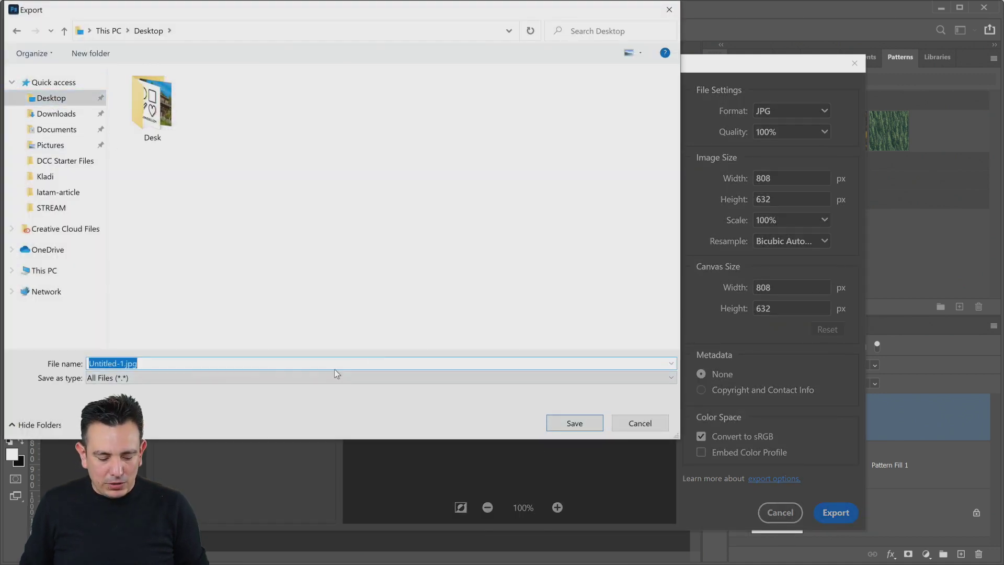
{"action": "type", "text": "dcc-cover"}
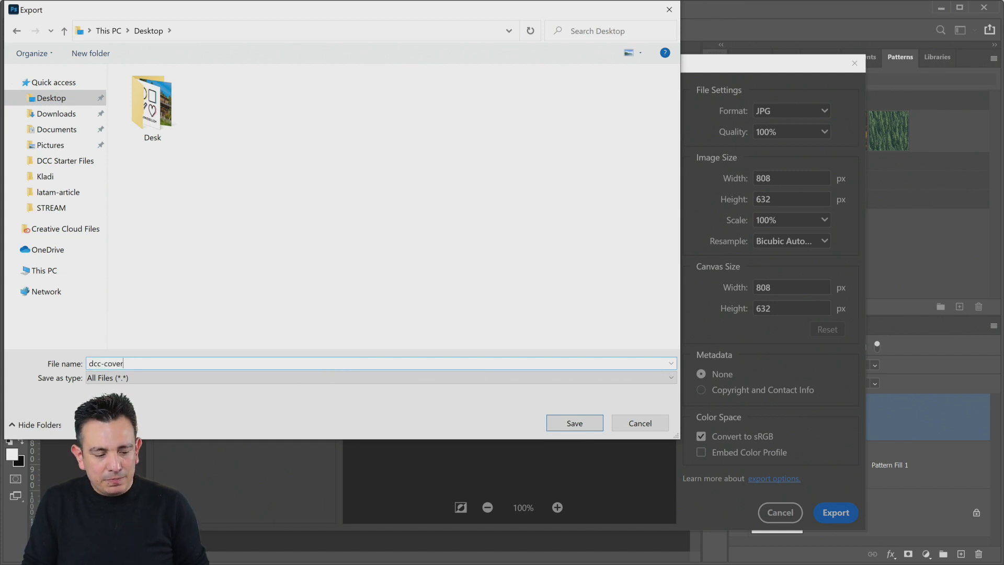
{"action": "key", "text": "Return"}
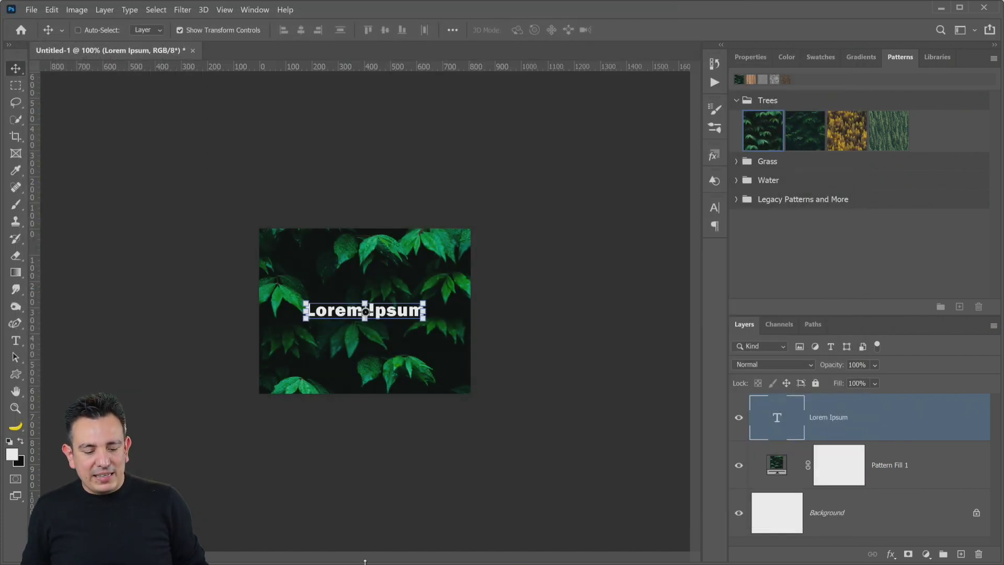
Step: Switch to the Behance project editor in Chrome and upload dcc-cover.jpg from the Desktop as the project cover
{"action": "left_click", "coordinate": [941, 8]}
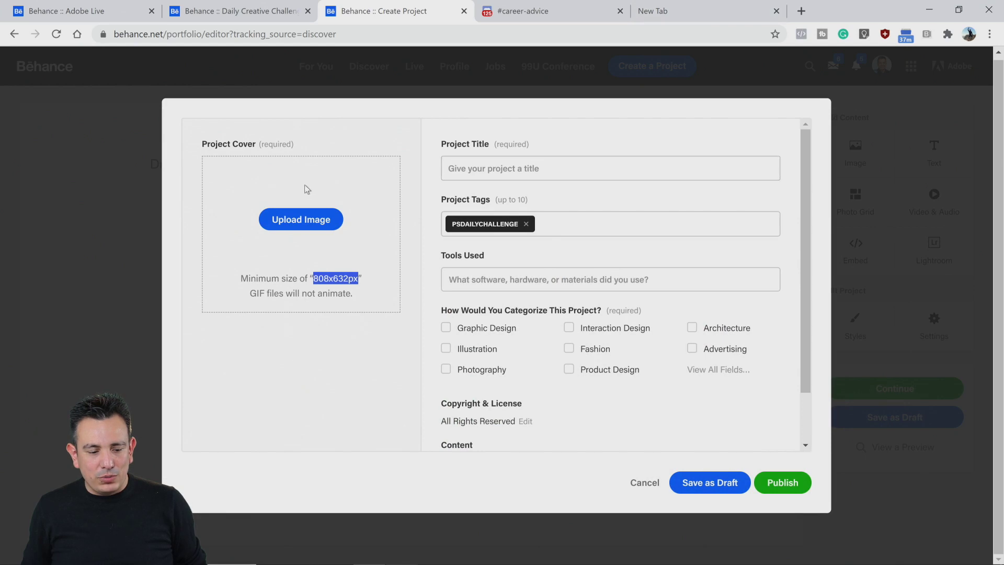
{"action": "left_click", "coordinate": [300, 218]}
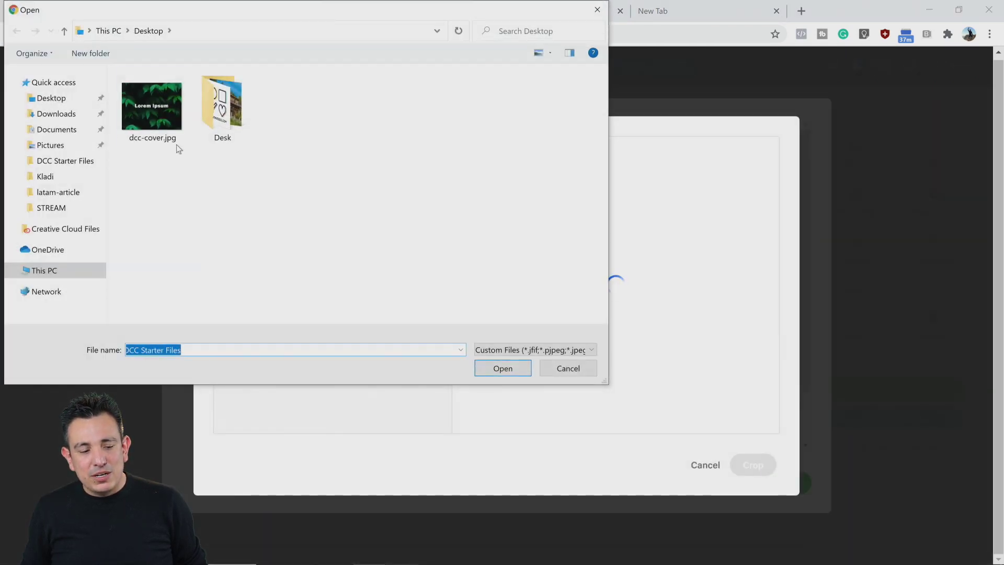
{"action": "left_click", "coordinate": [175, 142]}
{"action": "left_click", "coordinate": [503, 367]}
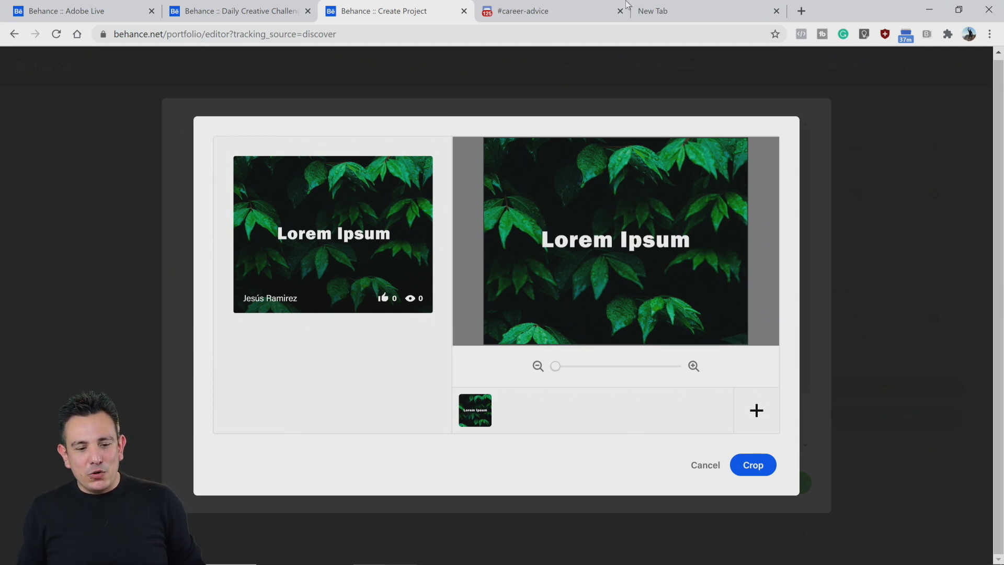
Step: From the Daily Creative Challenge page, open the Creative Challenges gallery at behance.net/galleries/challenges/
{"action": "left_click", "coordinate": [255, 15]}
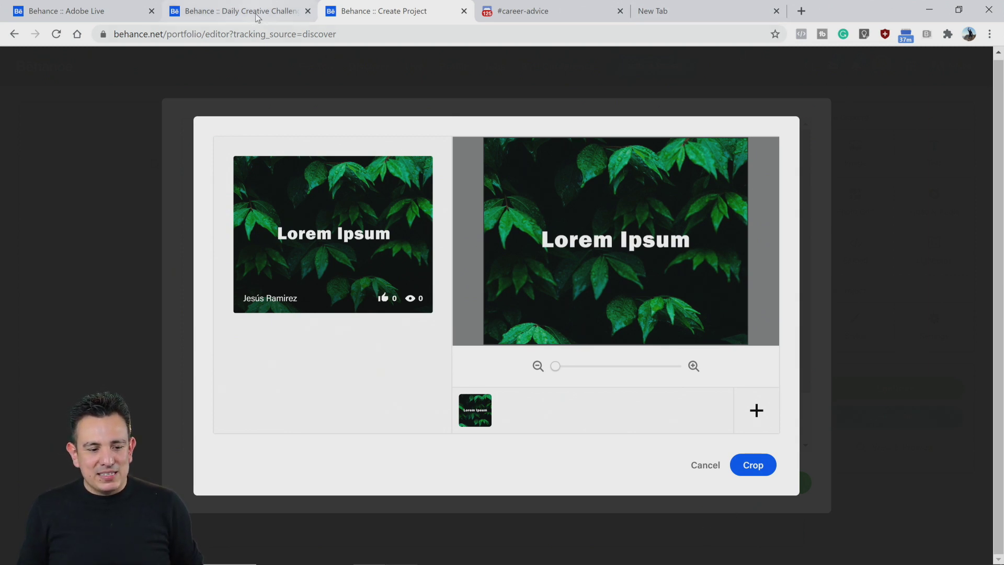
{"action": "left_click", "coordinate": [63, 11]}
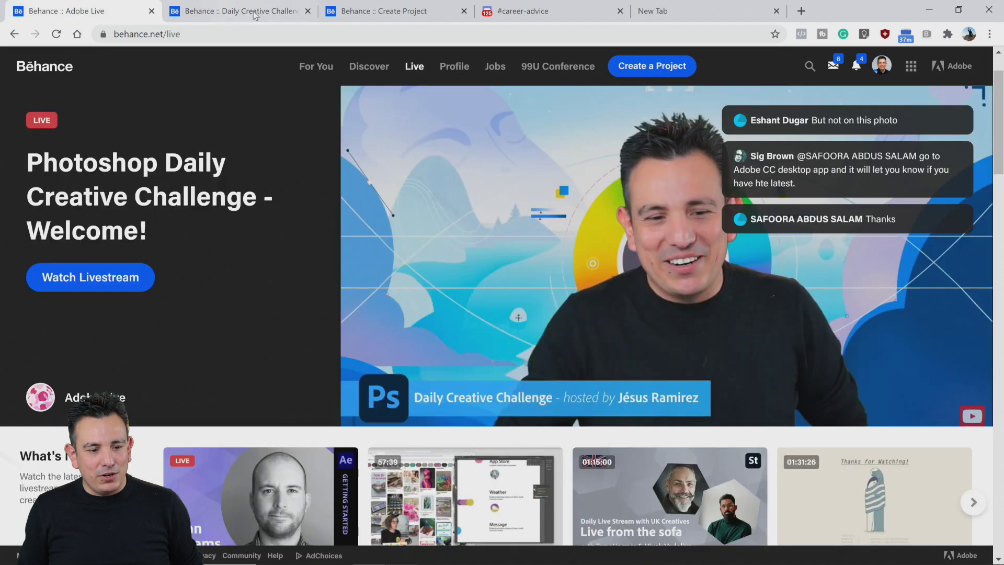
{"action": "left_click", "coordinate": [236, 11]}
{"action": "left_click", "coordinate": [376, 11]}
{"action": "left_click", "coordinate": [256, 8]}
{"action": "left_click", "coordinate": [222, 34]}
{"action": "left_click", "coordinate": [174, 34]}
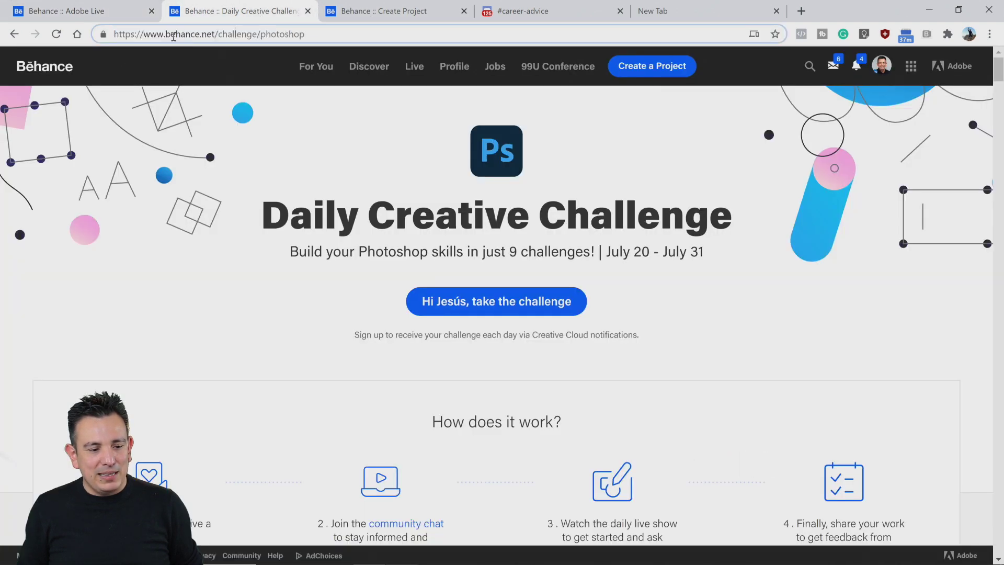
{"action": "left_click_drag", "start_coordinate": [217, 34], "coordinate": [508, 67]}
{"action": "key", "text": "BackSpace"}
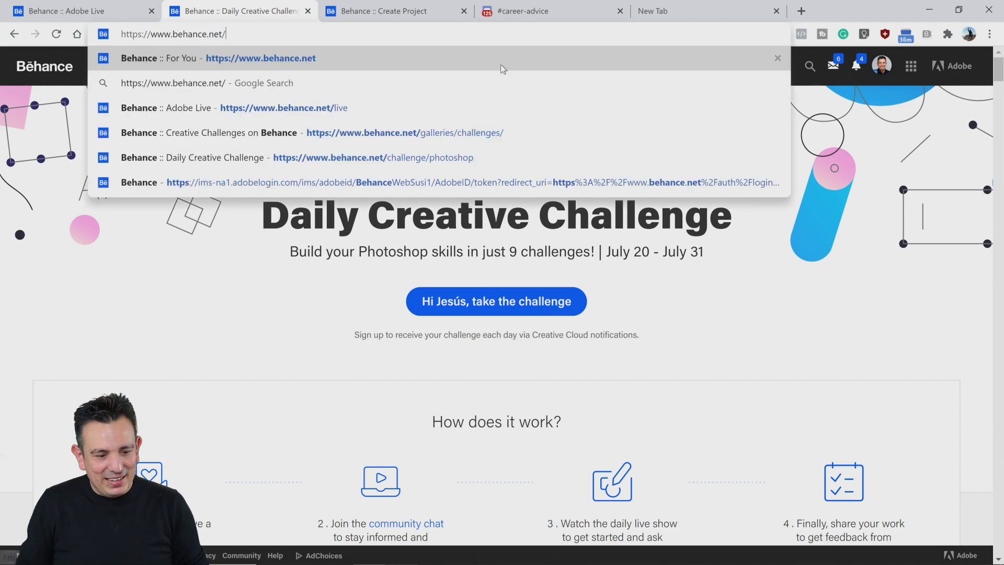
{"action": "left_click", "coordinate": [500, 135]}
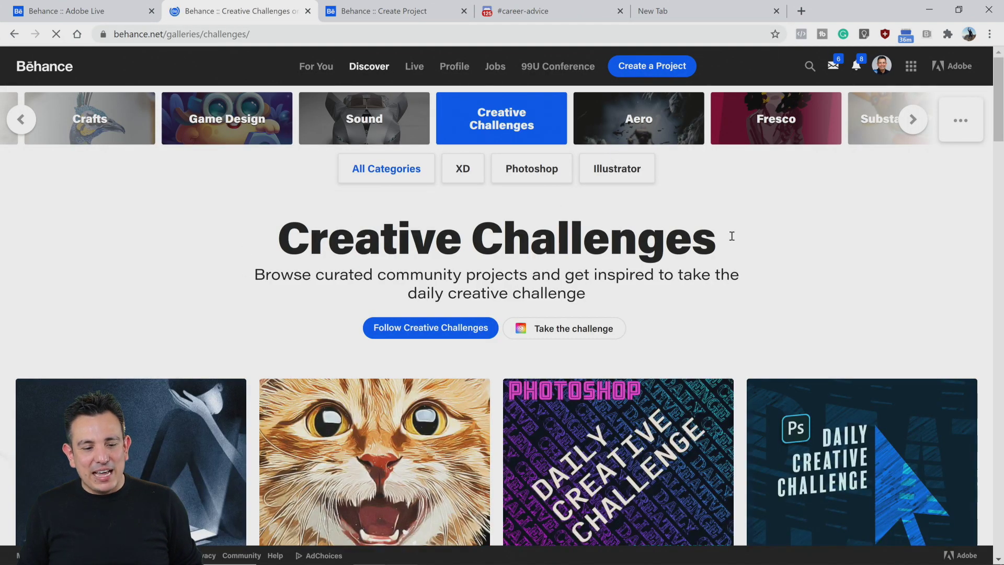
Step: Return to the Photoshop challenge page and review its participation steps, the Discord community chat, and the Unlock The Challenges section
{"action": "left_click", "coordinate": [11, 34]}
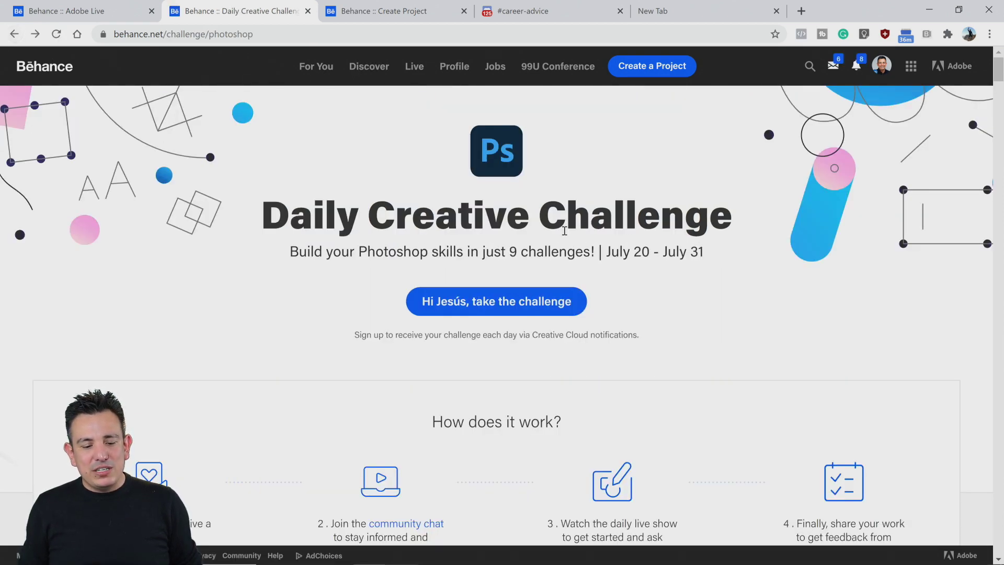
{"action": "scroll", "coordinate": [364, 340], "scroll_direction": "down", "scroll_amount": 1}
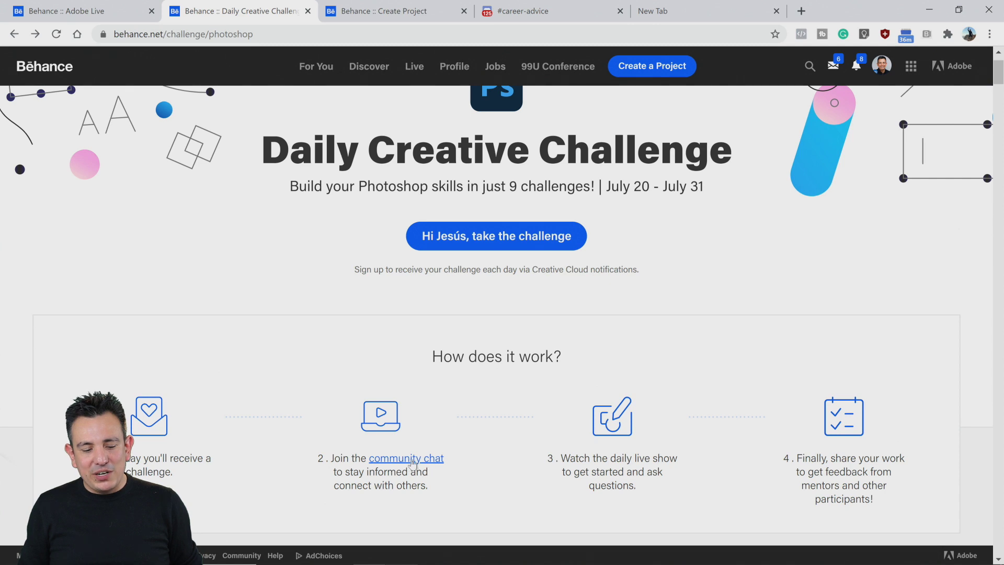
{"action": "scroll", "coordinate": [511, 413], "scroll_direction": "down", "scroll_amount": 1}
{"action": "left_click", "coordinate": [527, 6]}
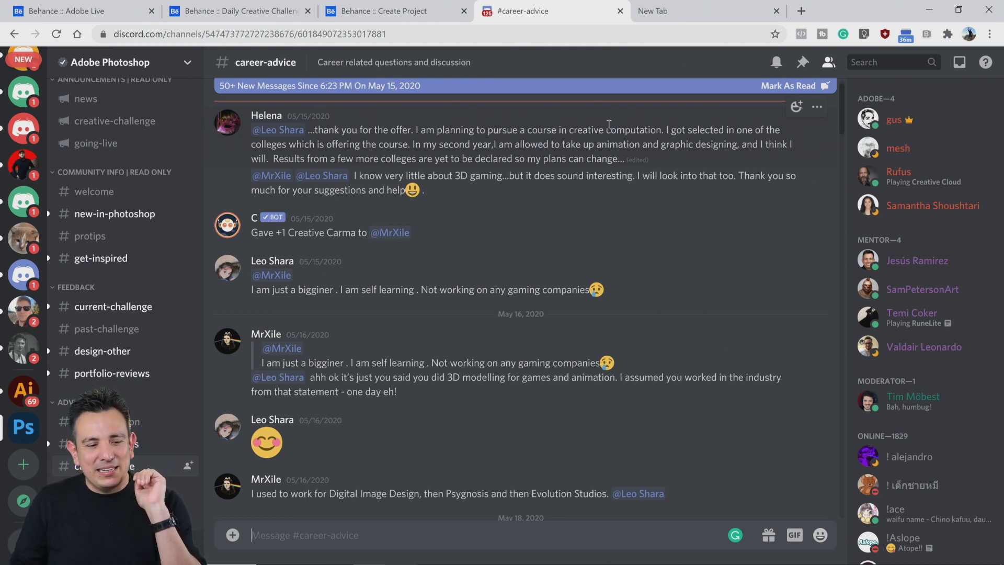
{"action": "left_click", "coordinate": [251, 11]}
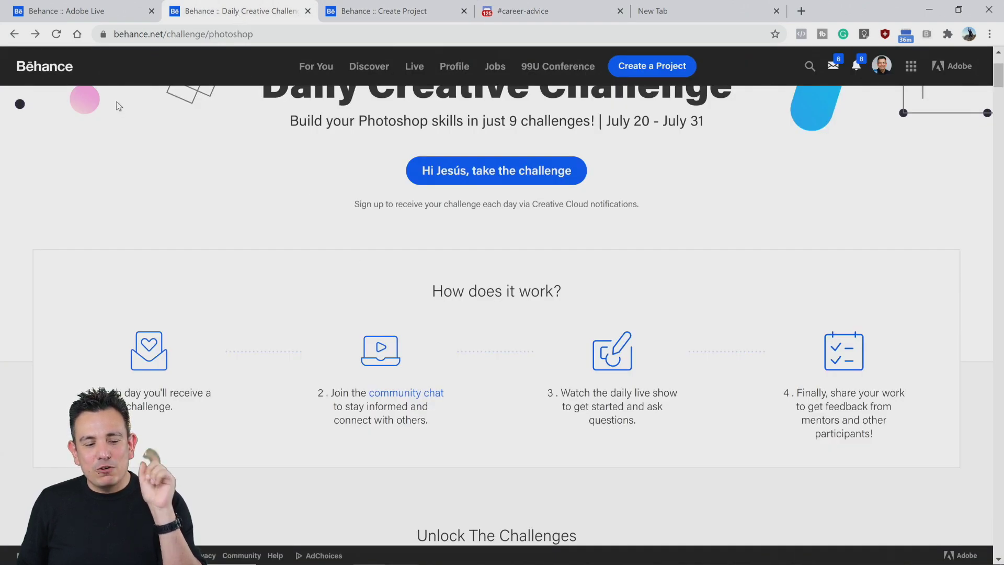
{"action": "scroll", "coordinate": [396, 303], "scroll_direction": "down", "scroll_amount": 7}
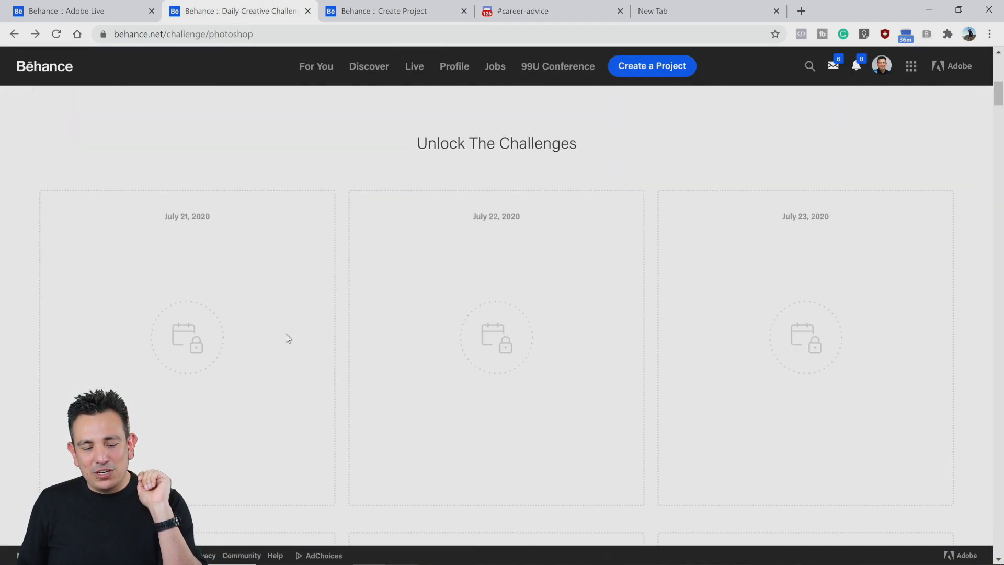